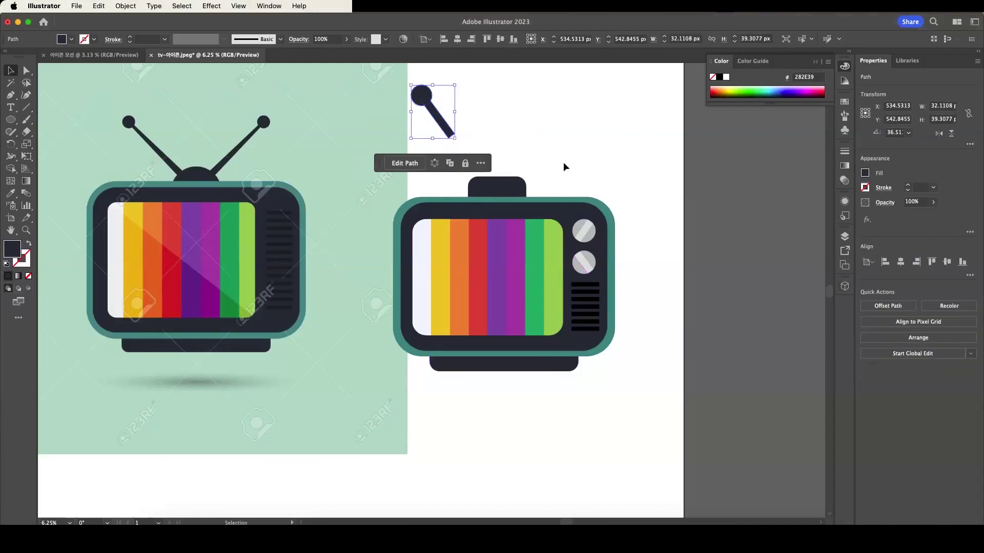
- Place the antenna on the TV's top base and add a longer second antenna leaning the other way beside it
left_click_drag(450, 132, 485, 182)
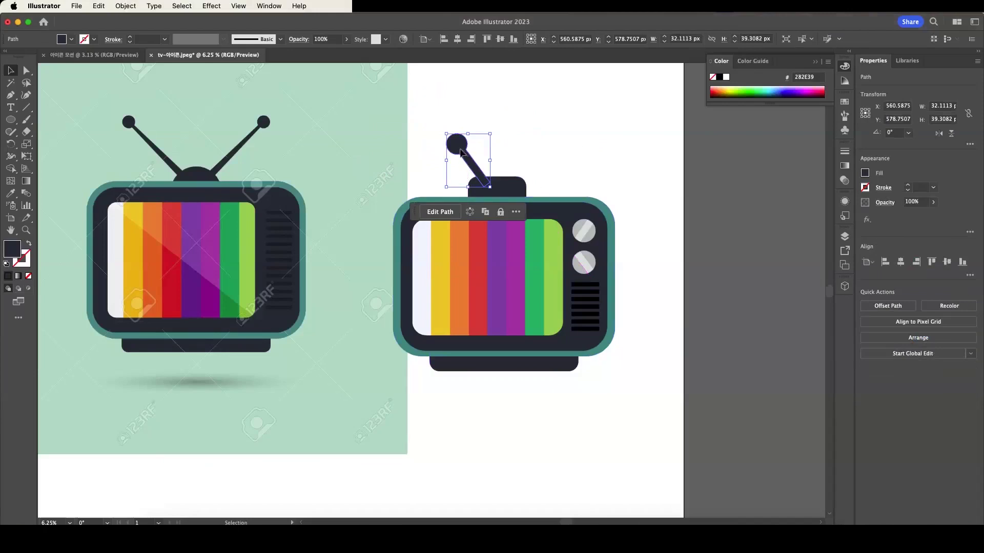
left_click_drag(461, 153, 534, 151)
left_click_drag(576, 190, 515, 184)
left_click(26, 71)
key("v")
left_click(591, 158)
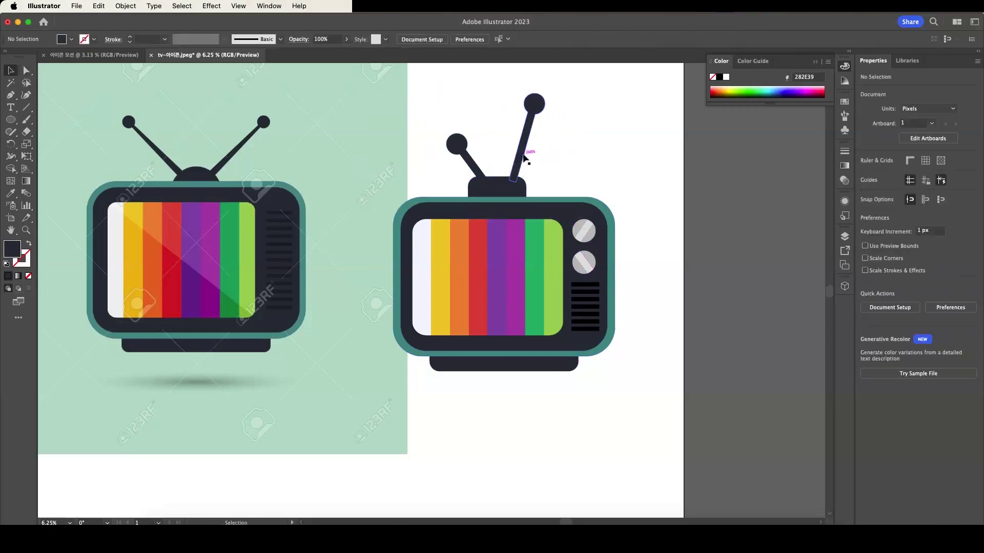
left_click(522, 160)
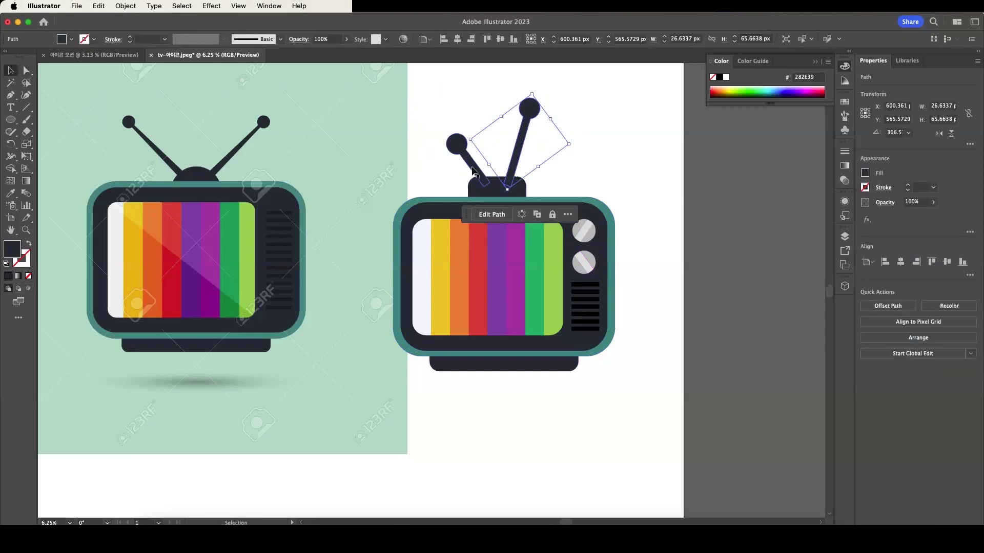
left_click(623, 199)
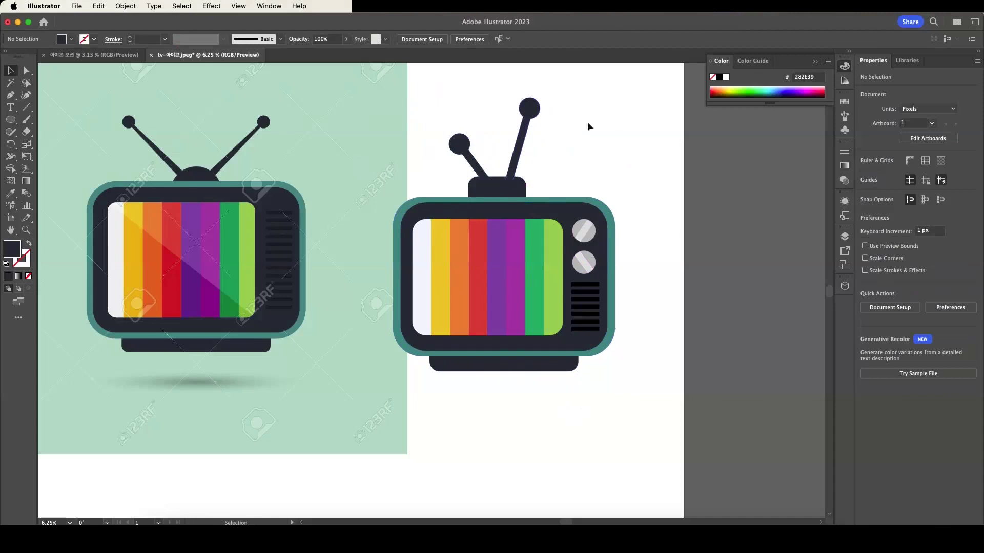
- Copy the complete TV drawing, without the reference image, into the 아이콘 모션 document
left_click_drag(626, 98, 451, 413)
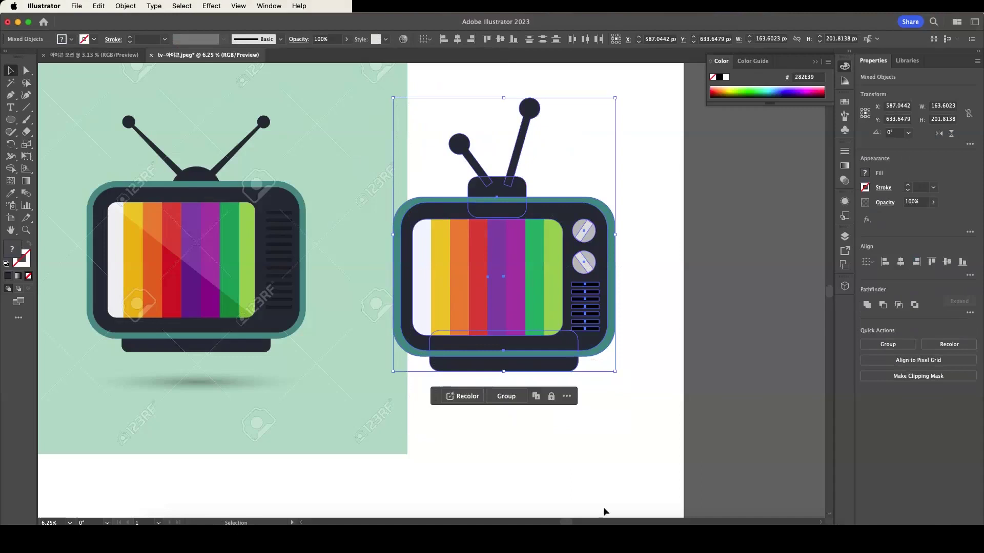
left_click(82, 55)
key("cmd+v")
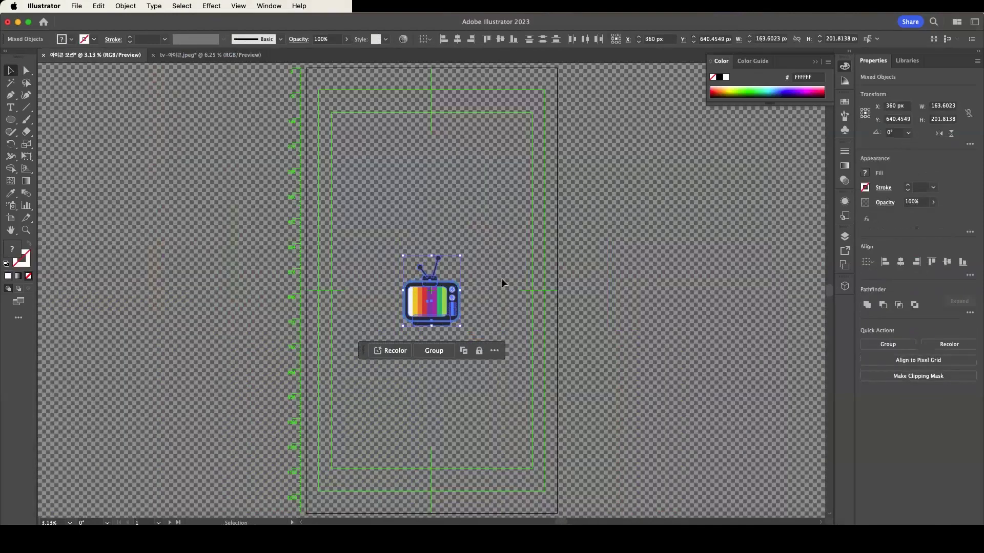
- Enlarge the pasted TV to about 323 × 399 px and position it near the artboard's centre
left_click_drag(459, 255, 580, 107)
left_click_drag(512, 241, 447, 278)
left_click_drag(519, 150, 455, 227)
left_click_drag(414, 312, 442, 269)
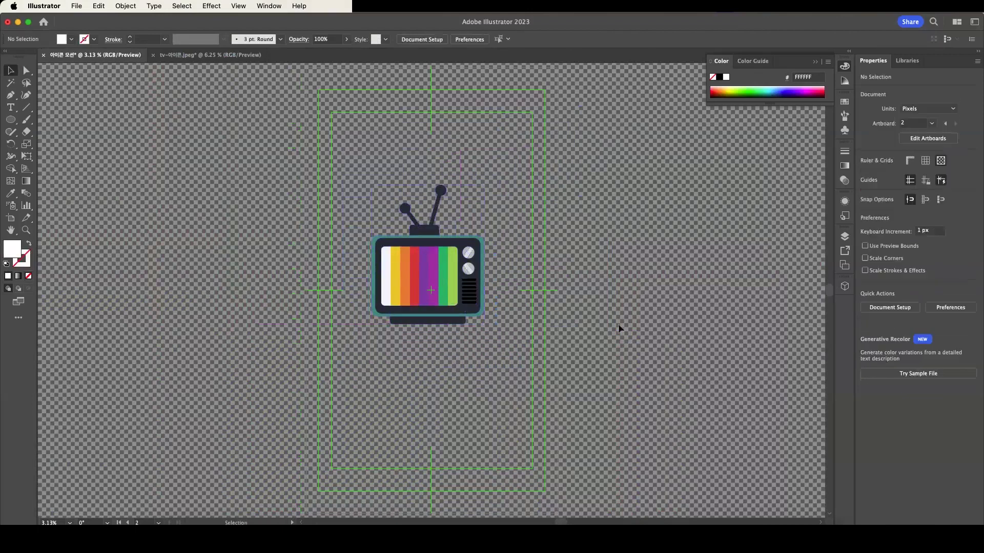
- Scale the whole TV down slightly and reposition it on the artboard's vertical centre line
left_click(432, 264)
left_click_drag(344, 182, 517, 379)
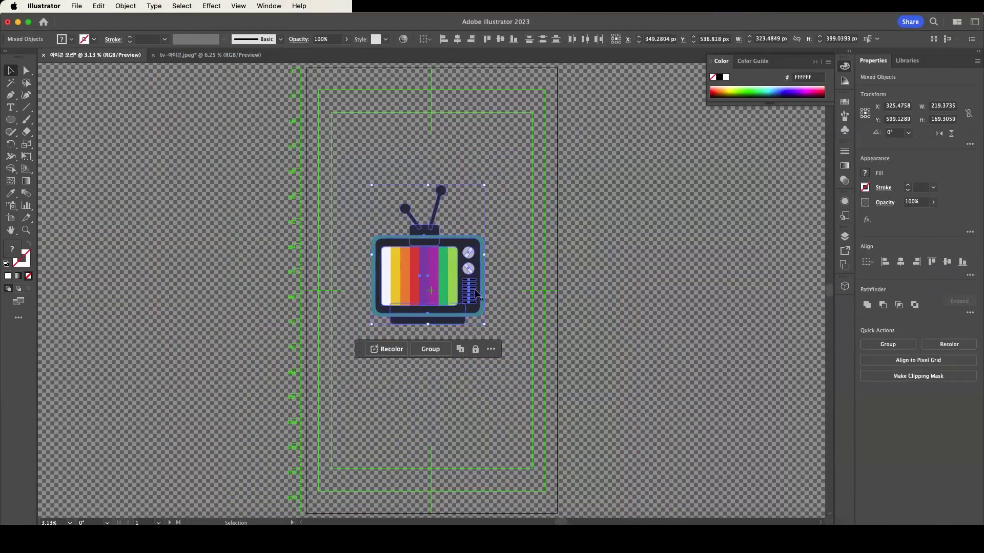
left_click(606, 310)
left_click_drag(353, 179, 489, 330)
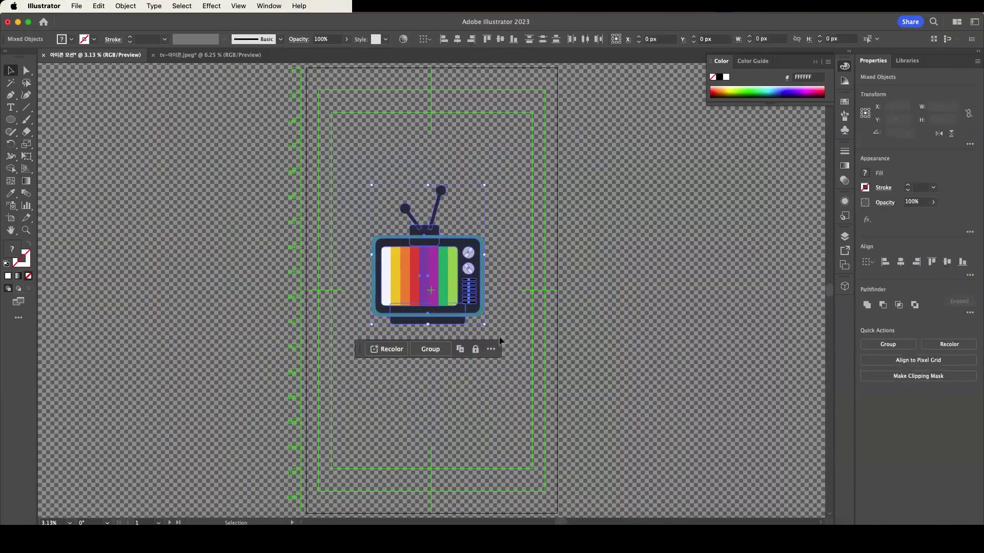
left_click_drag(371, 186, 383, 199)
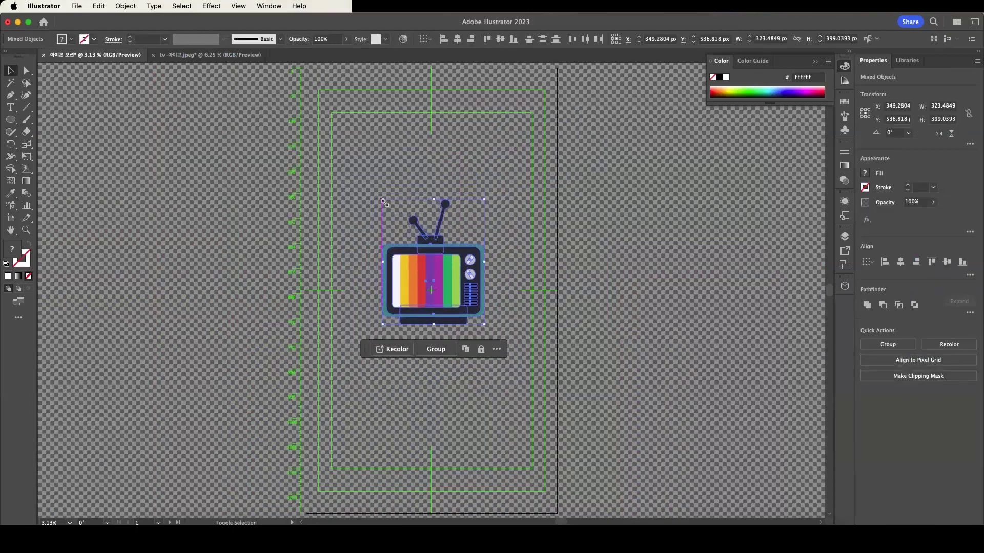
left_click_drag(436, 269, 429, 257)
left_click(616, 282)
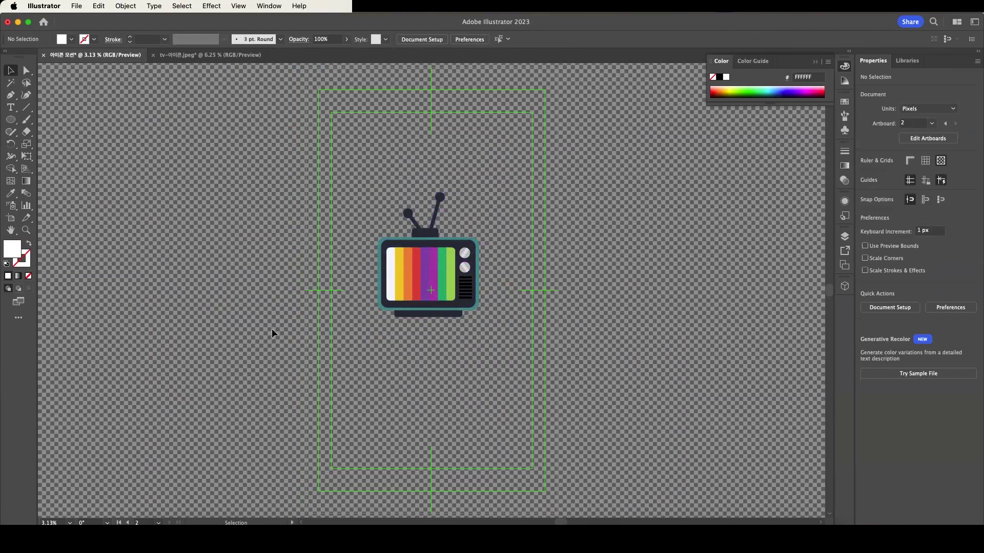
- Inside the screen's clip group, draw a triangle about 200 × 152 px with the Pen tool over the screen's lower-left half
left_click(26, 230)
left_click(408, 281)
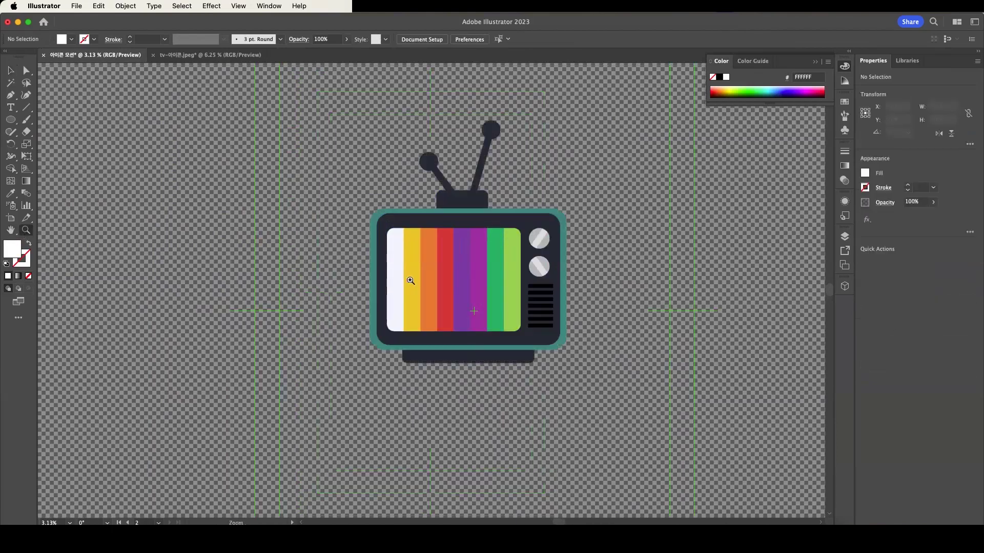
left_click(450, 278)
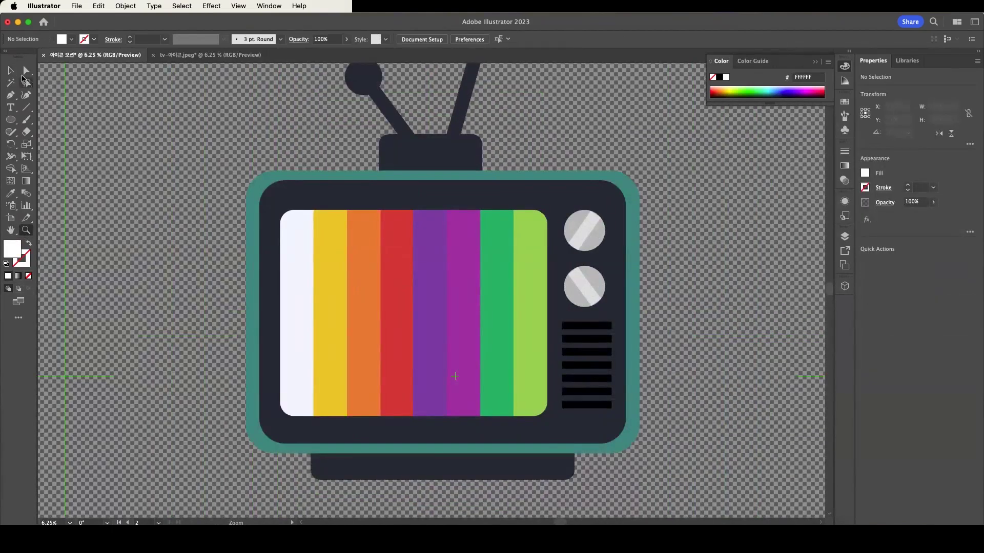
left_click(10, 70)
double_click(413, 281)
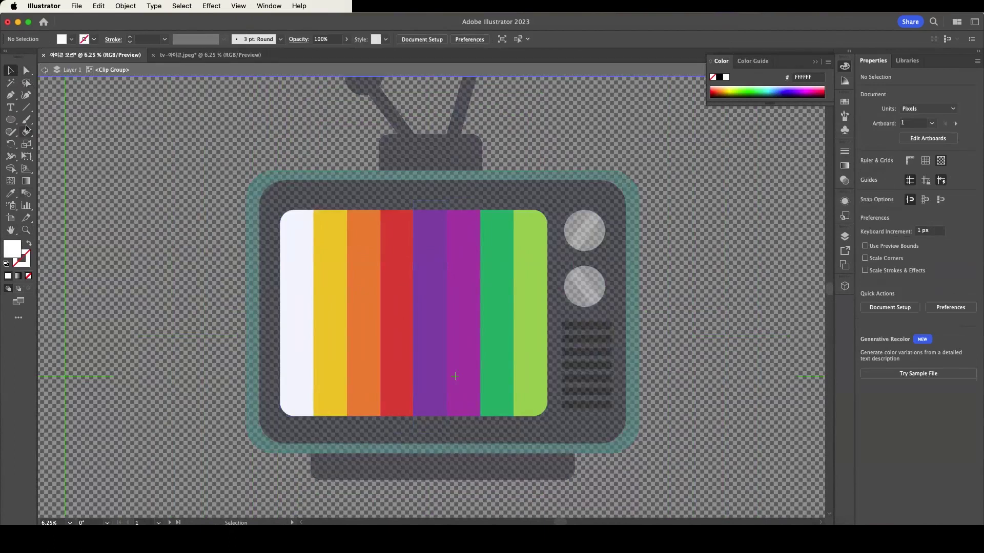
left_click(14, 97)
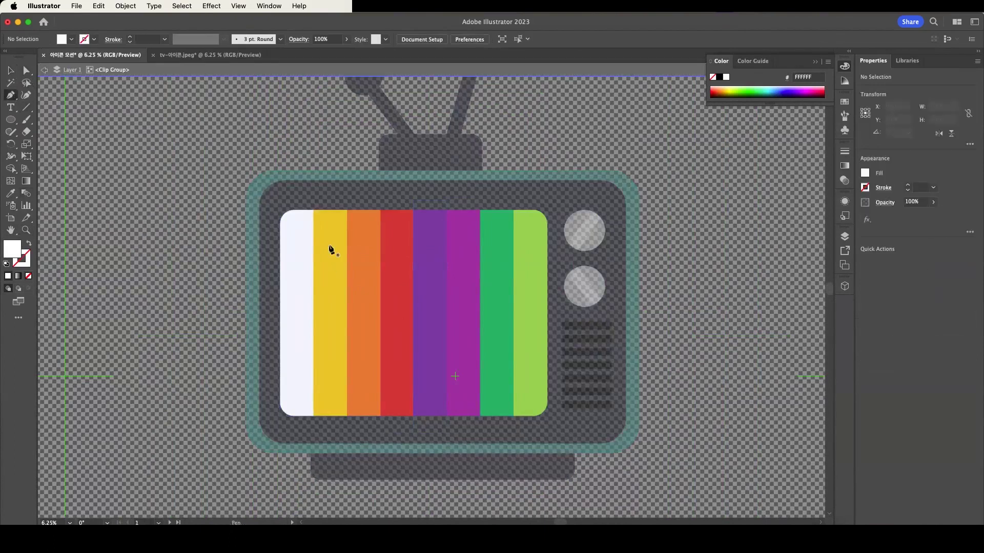
left_click(283, 213)
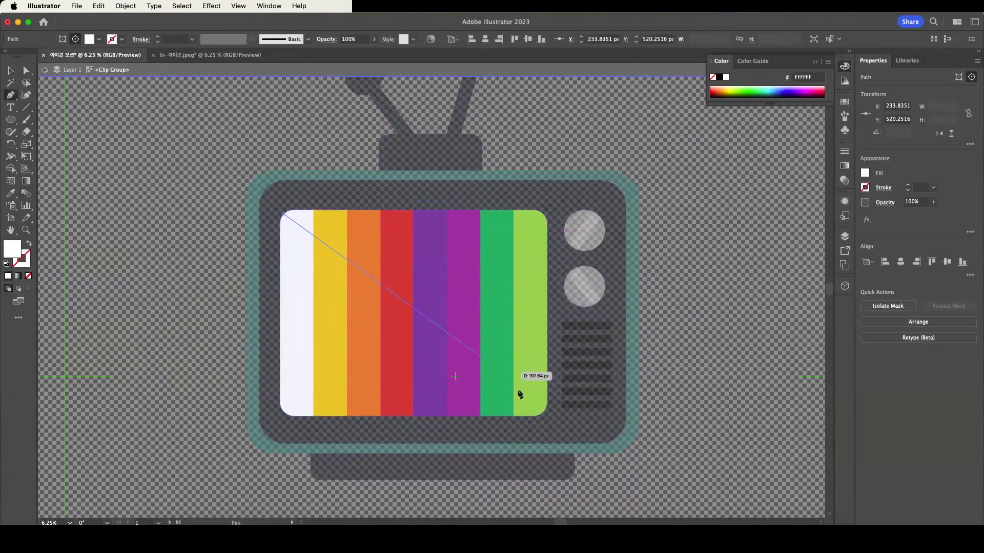
left_click(548, 415)
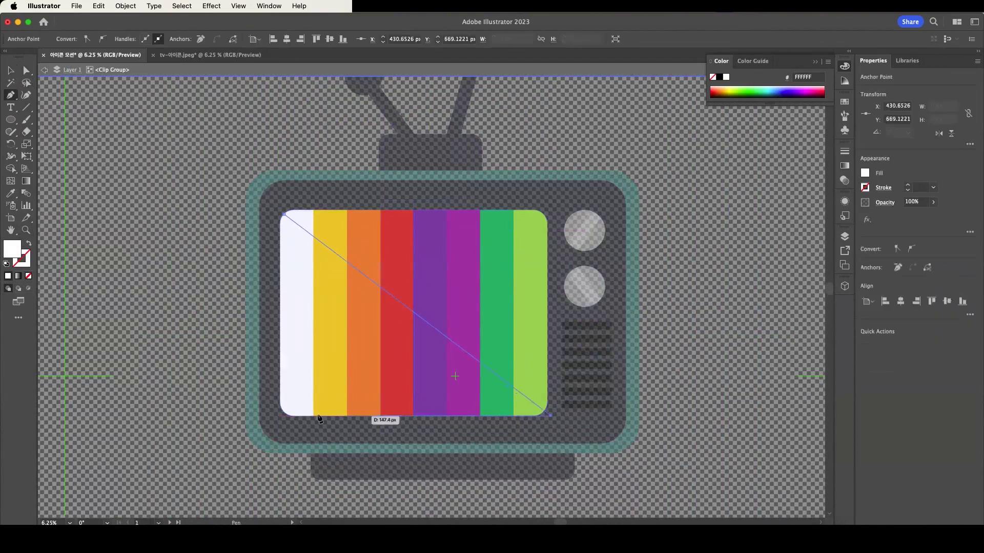
left_click(281, 416)
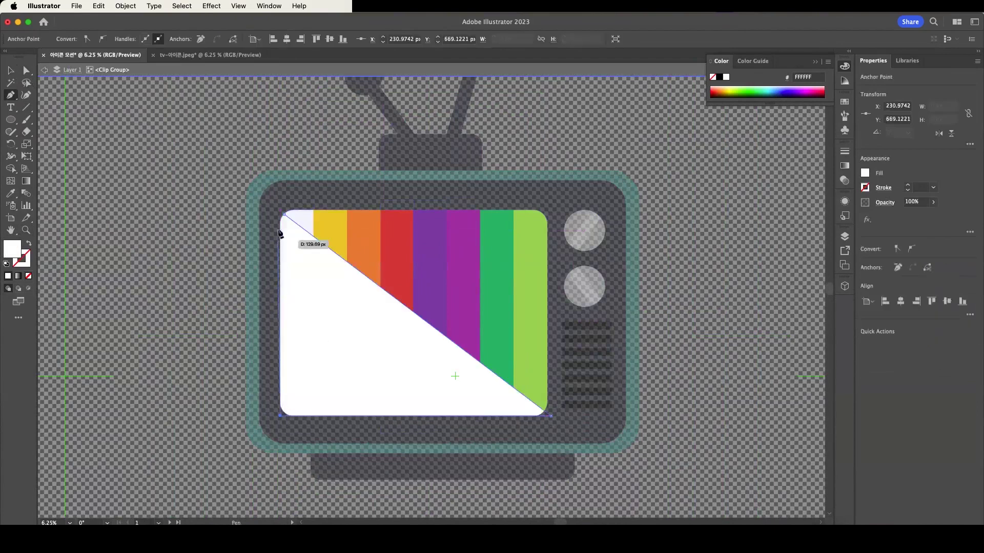
left_click(281, 212)
left_click(11, 70)
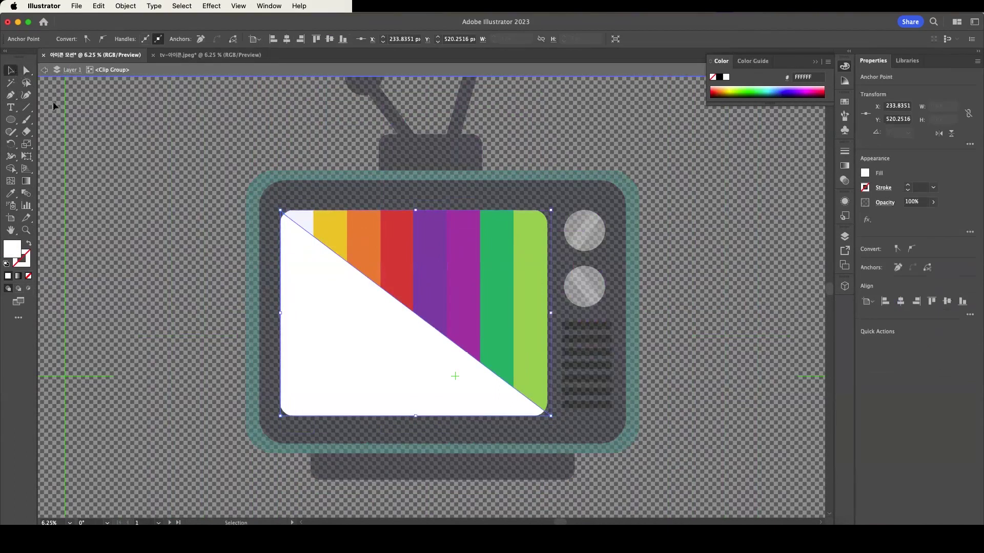
- Fill the triangle over the screen with black 000000 and set its opacity to 30%
left_click(348, 337)
double_click(13, 254)
type("000000")
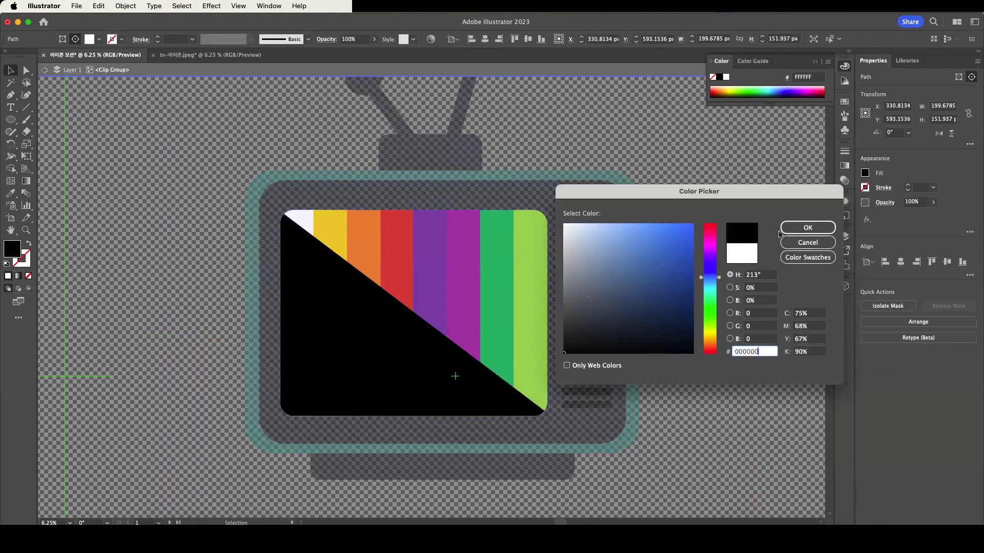
left_click(803, 230)
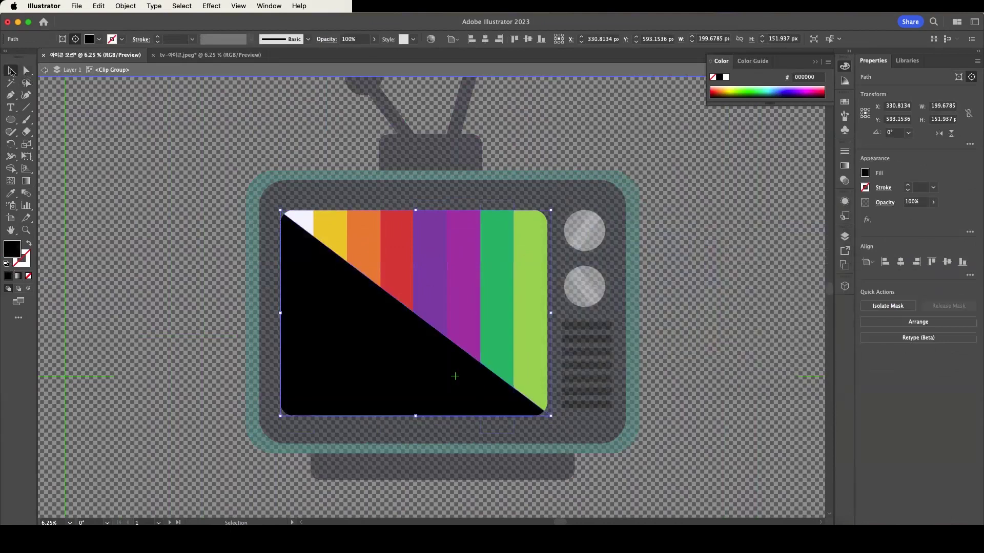
left_click(920, 204)
left_click_drag(919, 204, 889, 206)
type("30")
key("Return")
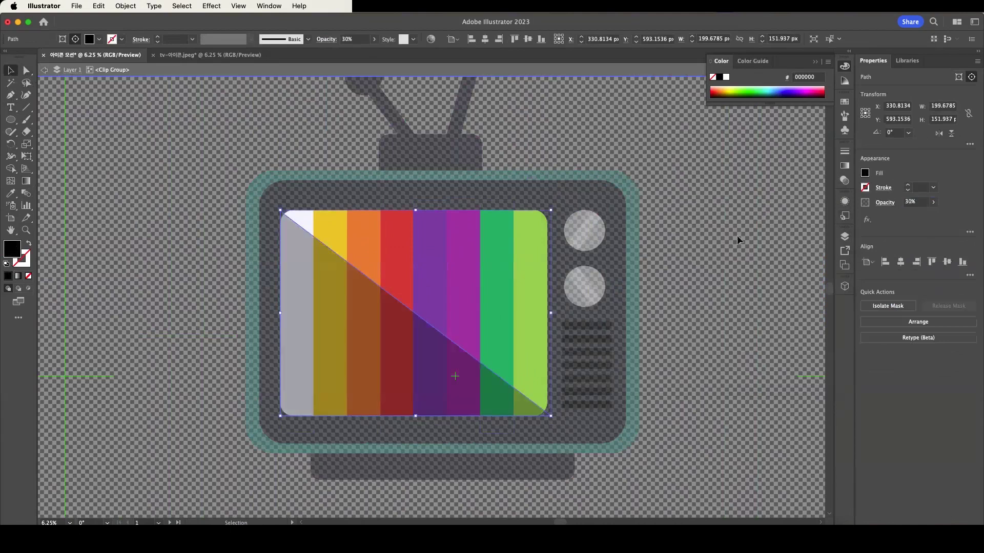
- Reapply black 000000 as the screen shadow's fill and leave the clip group
double_click(15, 251)
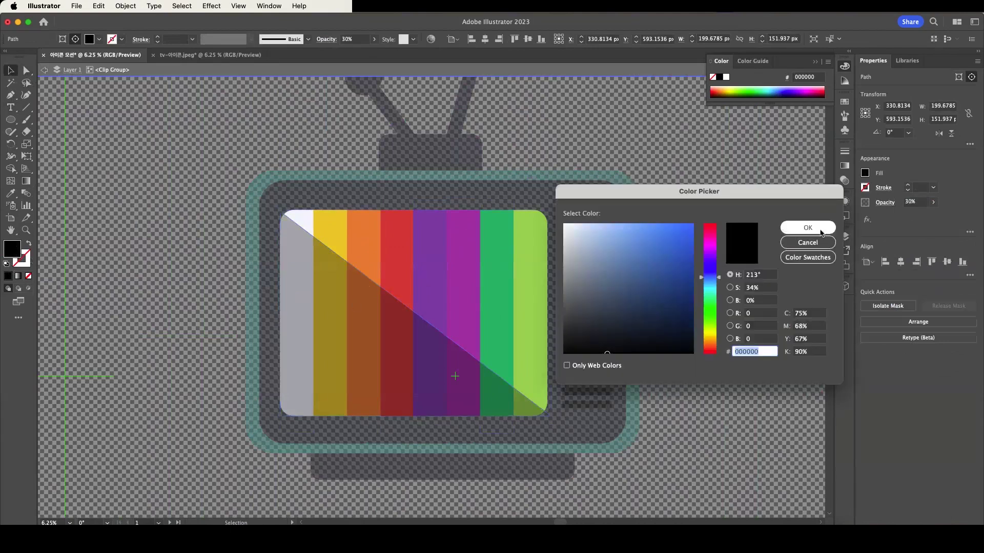
left_click_drag(591, 345, 532, 377)
left_click(787, 232)
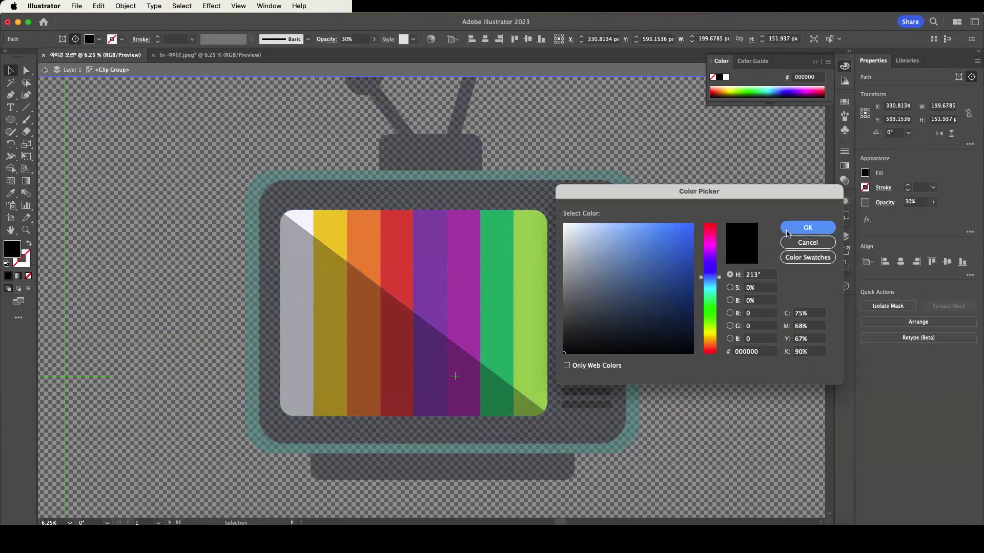
double_click(189, 155)
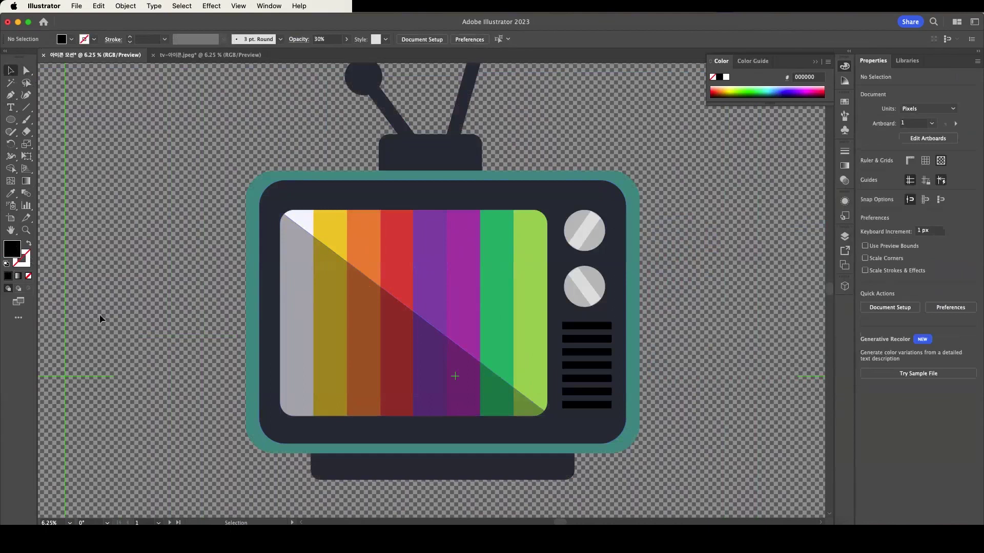
- Move the shadow's upper-left diagonal anchor inward to about X 307, Y 610 px and convert it to a smooth point
left_click(287, 329)
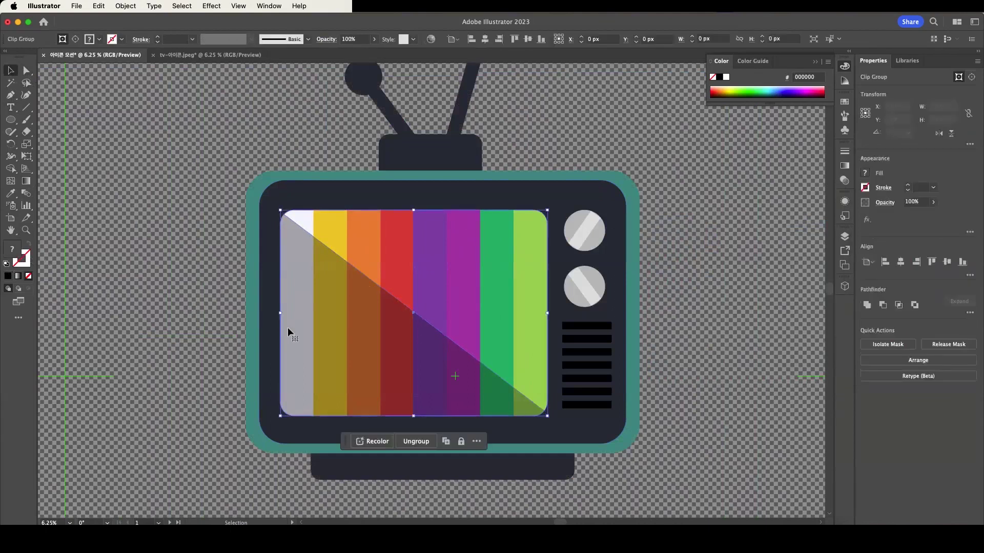
double_click(288, 328)
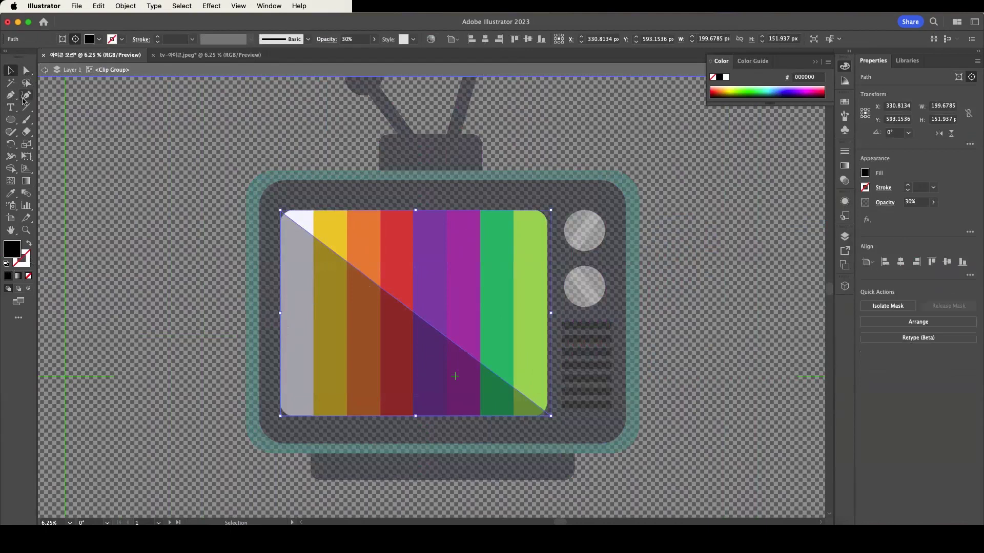
left_click(27, 72)
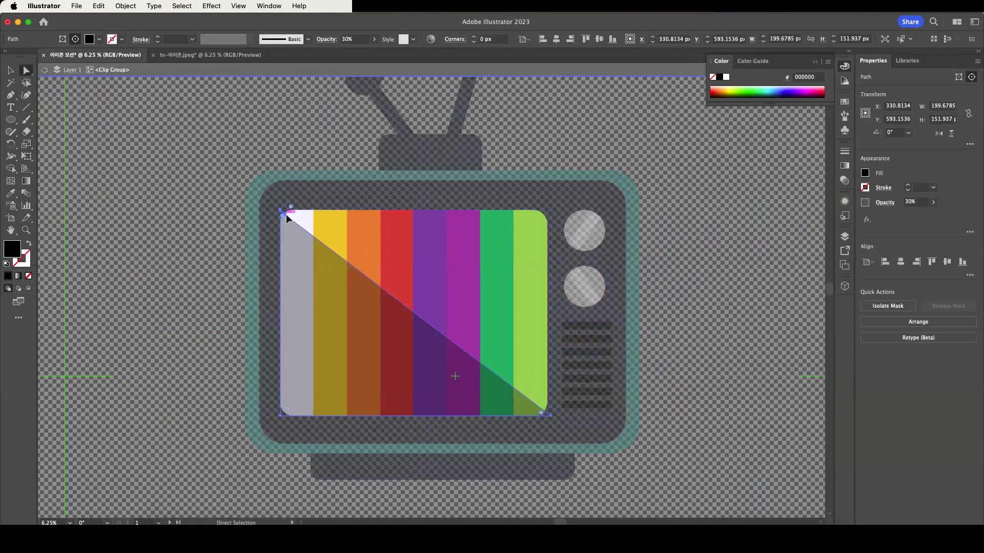
left_click(287, 218)
left_click_drag(287, 217, 383, 339)
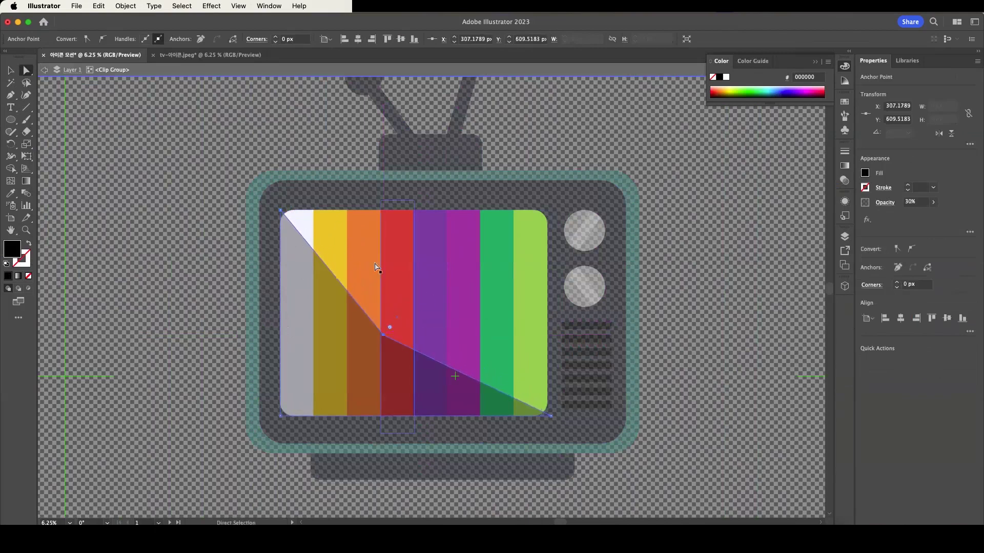
left_click(911, 249)
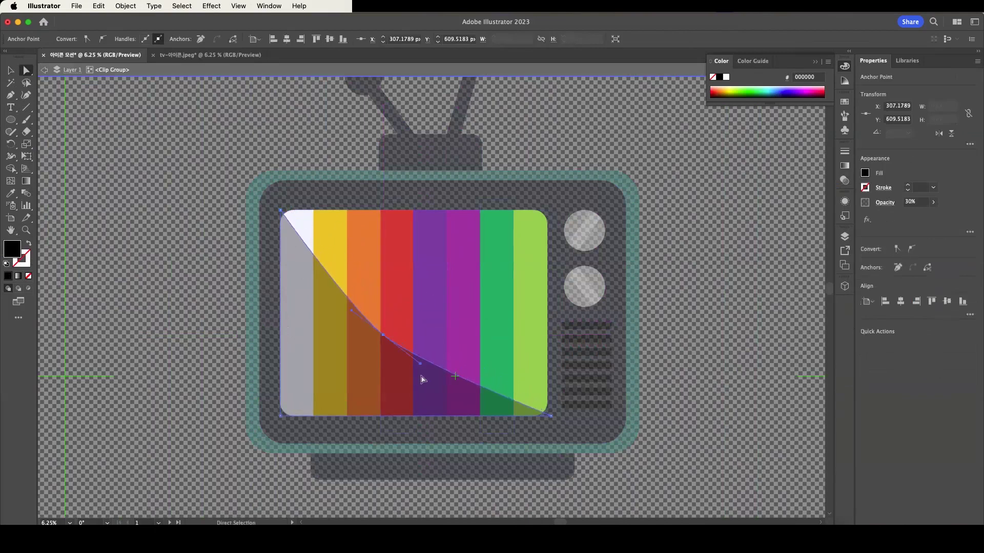
- Lengthen the smooth point's handles, shift the point to about X 304, Y 612 px, and leave the clip group
left_click_drag(421, 364, 440, 390)
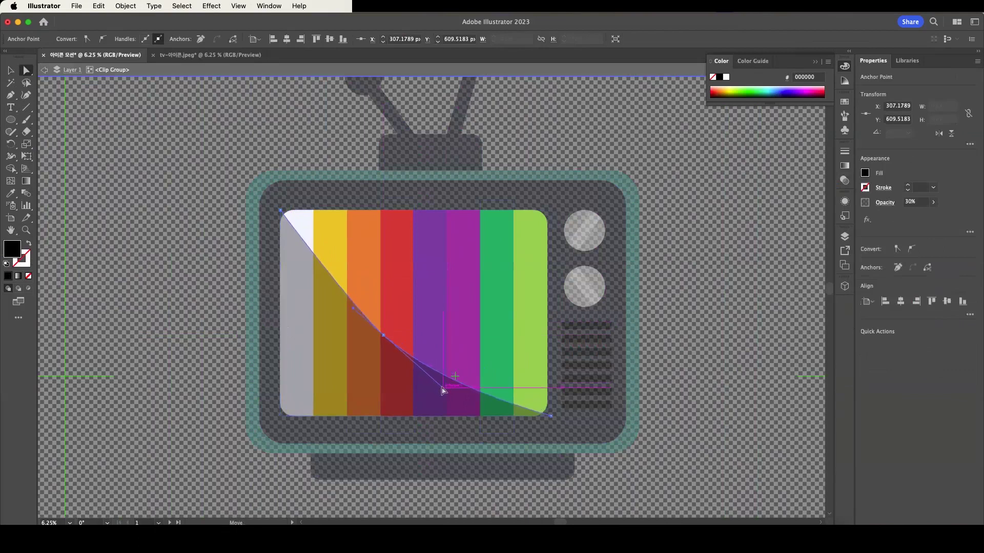
left_click_drag(353, 308, 313, 286)
left_click_drag(384, 335, 379, 341)
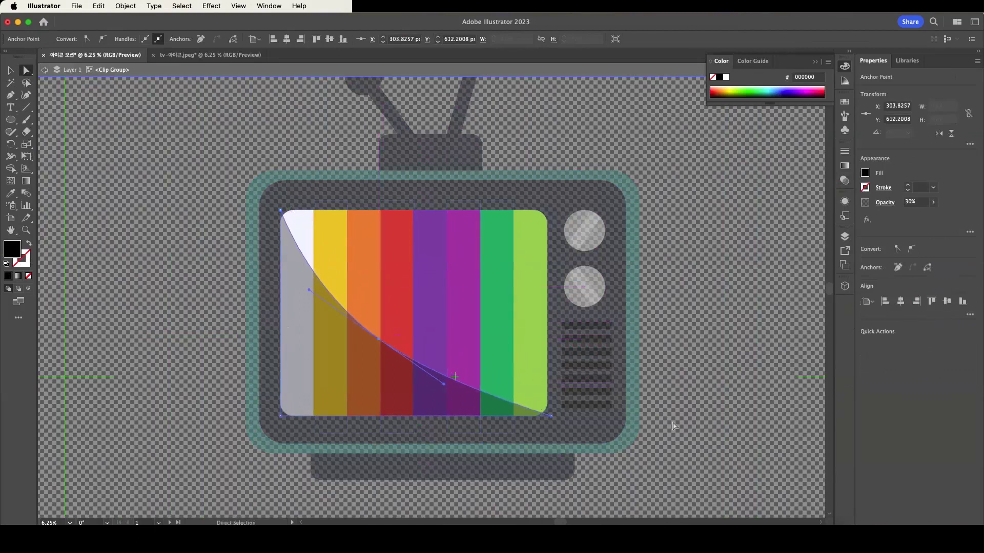
double_click(708, 434)
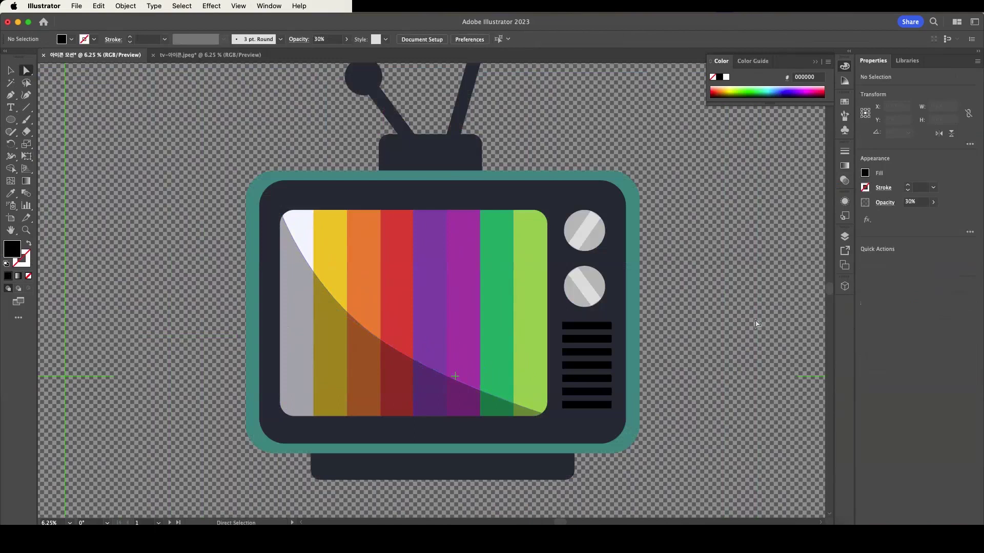
- Draw a narrow vertical rounded rectangle about 15 × 50 px in the empty area left of the TV
left_click(14, 122)
left_click(64, 132)
left_click_drag(172, 175, 192, 242)
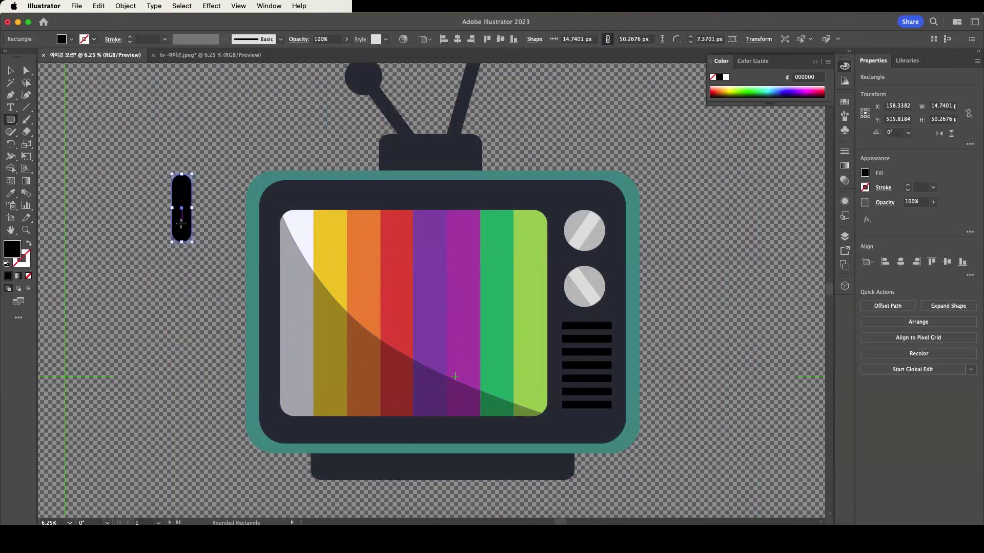
left_click(12, 75)
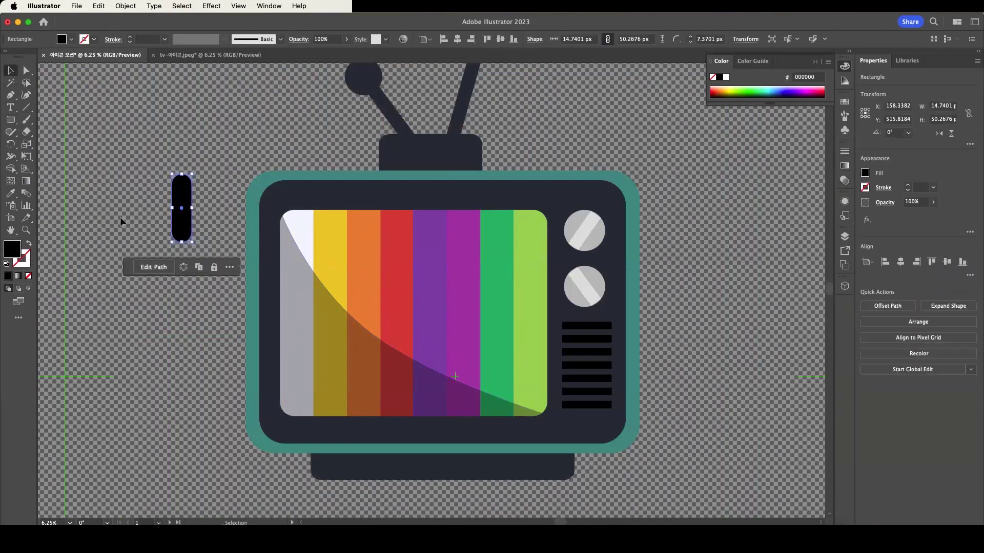
- Change the narrow rounded bar's fill to white FFFFFF and deselect it
double_click(12, 249)
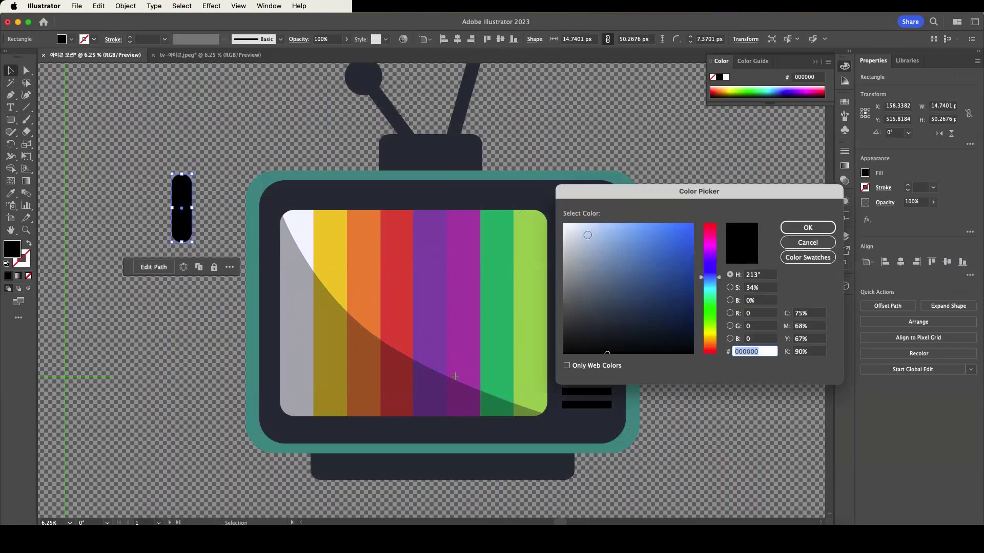
left_click(564, 225)
left_click(808, 228)
left_click(260, 131)
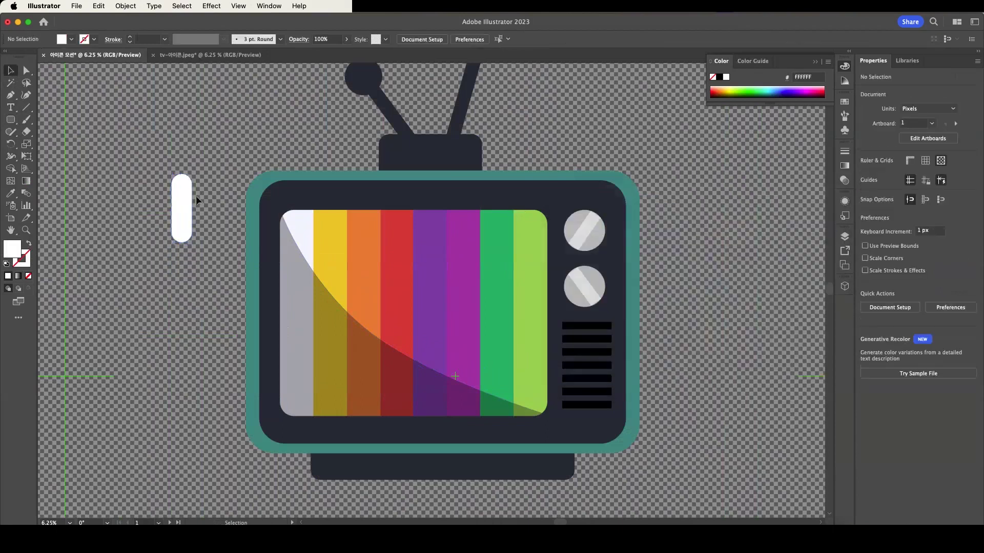
- Cut the white bar, paste it inside the screen's clip group, and place it at the upper end of the light green stripe
left_click(184, 205)
key("Delete")
double_click(433, 261)
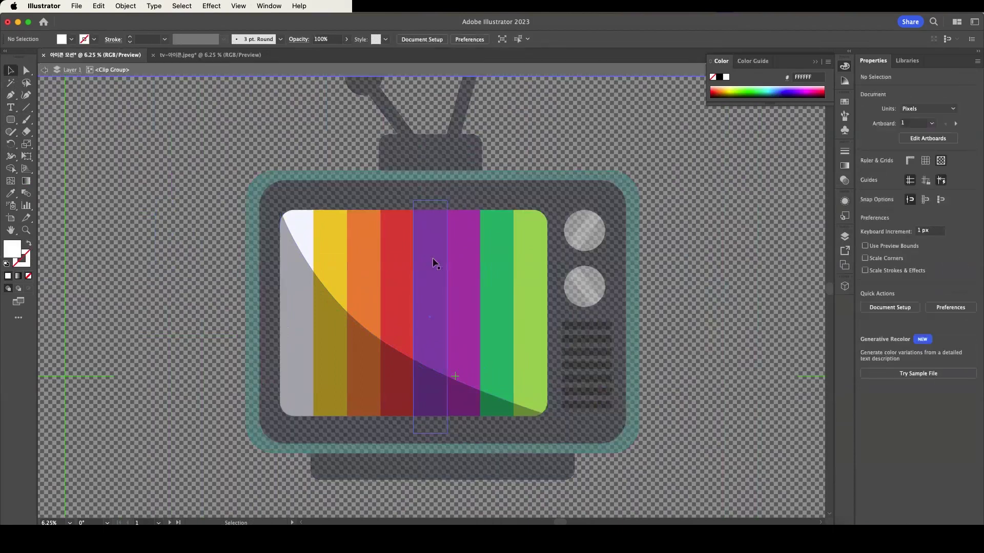
key("super+v")
left_click_drag(434, 280, 529, 240)
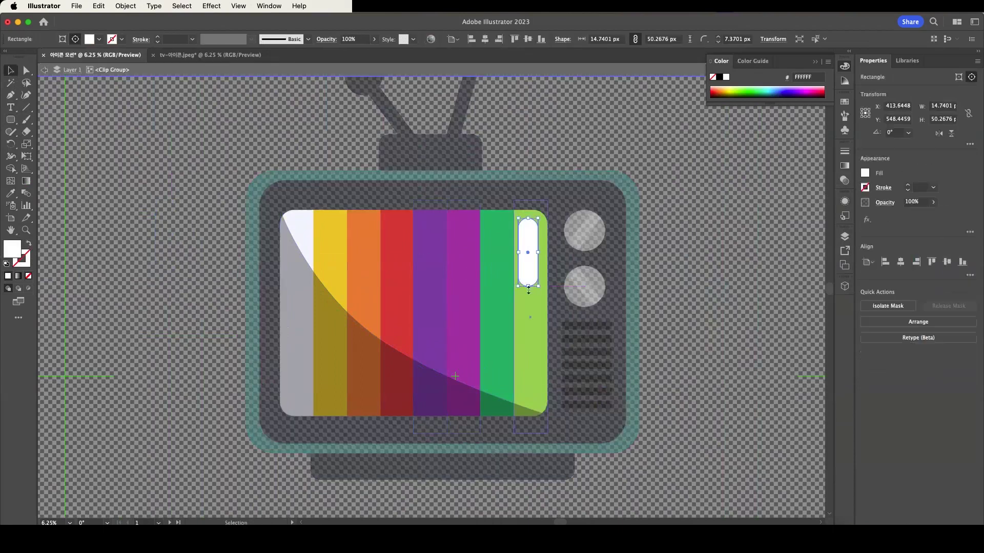
- Shorten the white bar to about 42 px high and set its opacity to 50%
left_click_drag(518, 288, 518, 275)
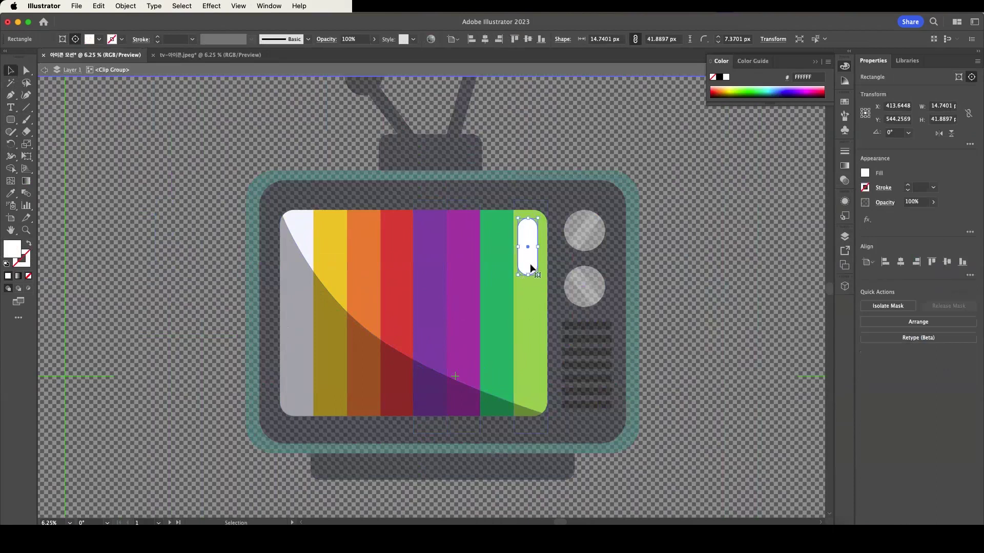
left_click(911, 203)
type("5")
key("Return")
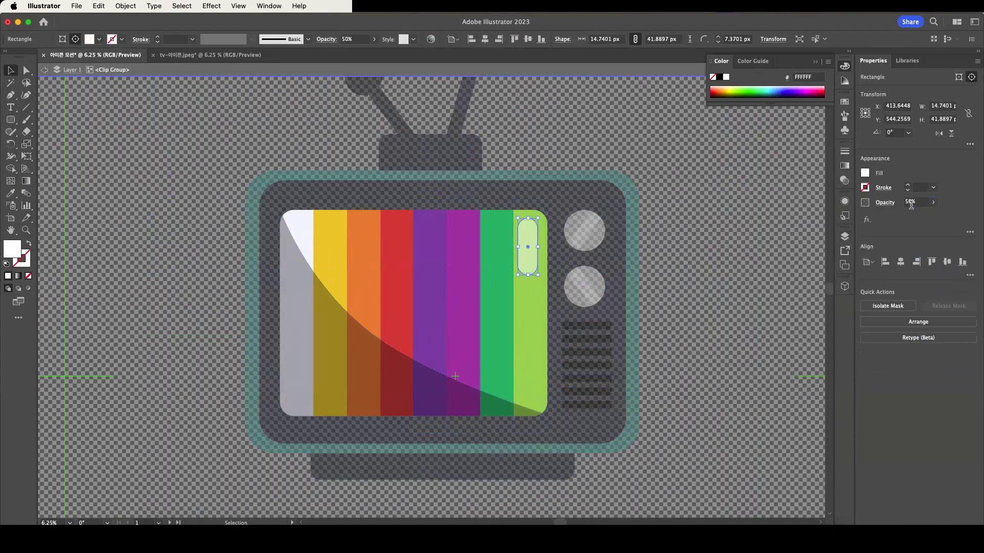
- Duplicate the highlight bar just below itself, shorten the copy to a small circle, and leave the clip group
left_click(687, 308)
left_click(533, 265)
left_click_drag(527, 263, 526, 299)
double_click(684, 310)
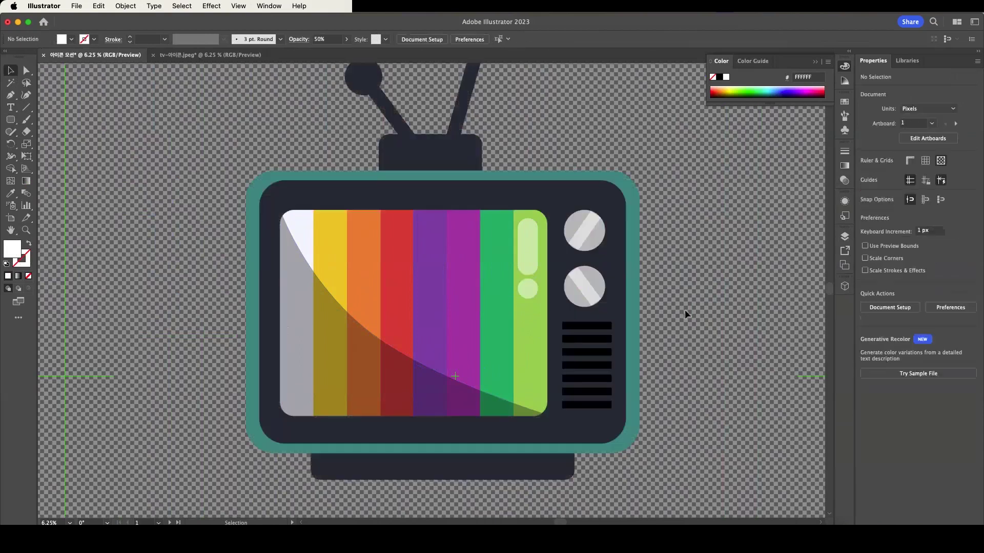
left_click(11, 96)
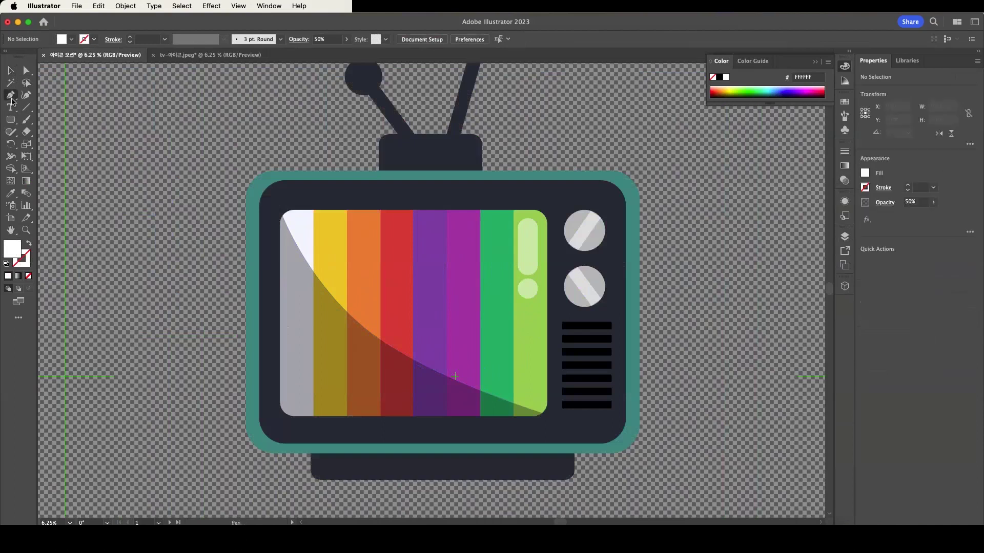
key("v")
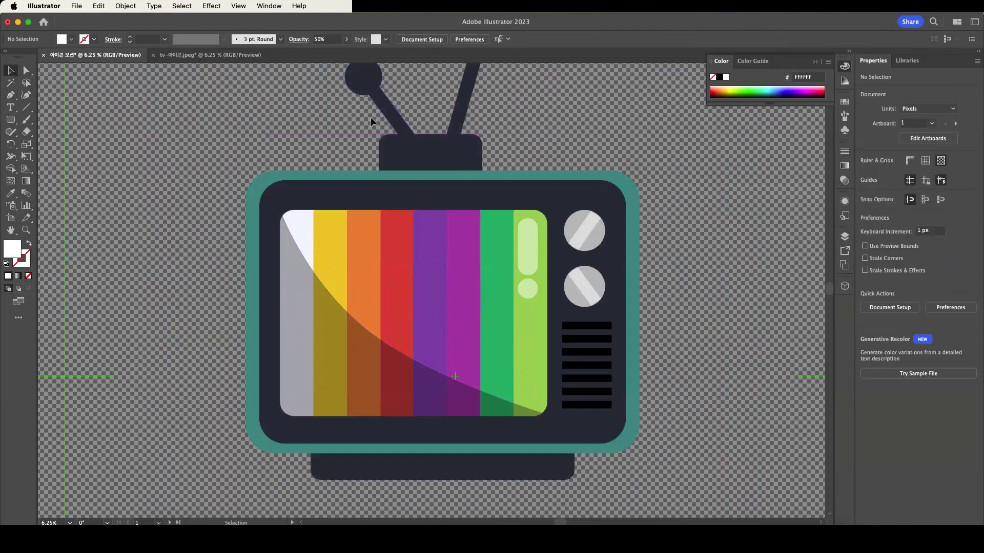
left_click(389, 111)
left_click(235, 154)
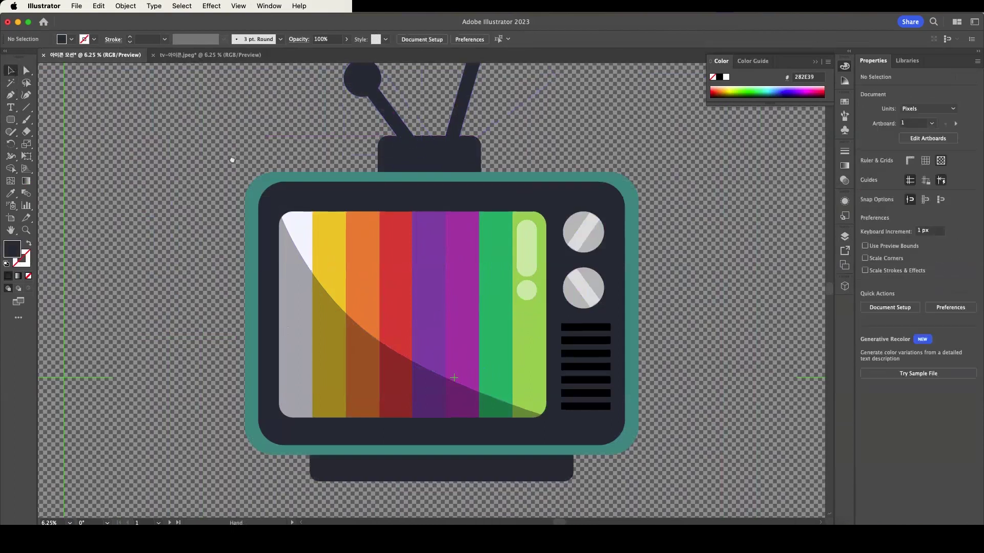
scroll(231, 157, "up", 2)
scroll(231, 156, "right", 1)
scroll(213, 169, "down", 1)
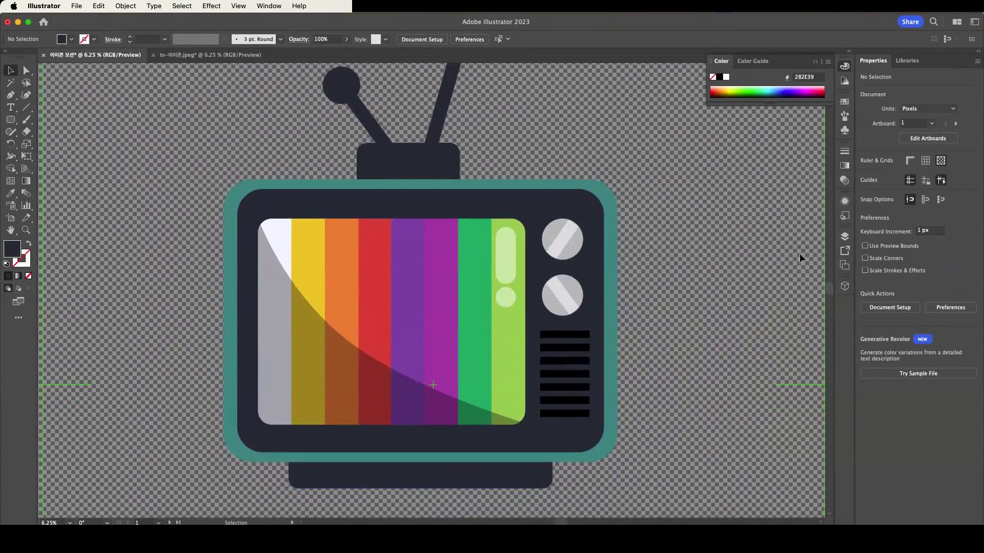
- Rename the document's only layer, Layer 1, as 받침대
left_click(846, 238)
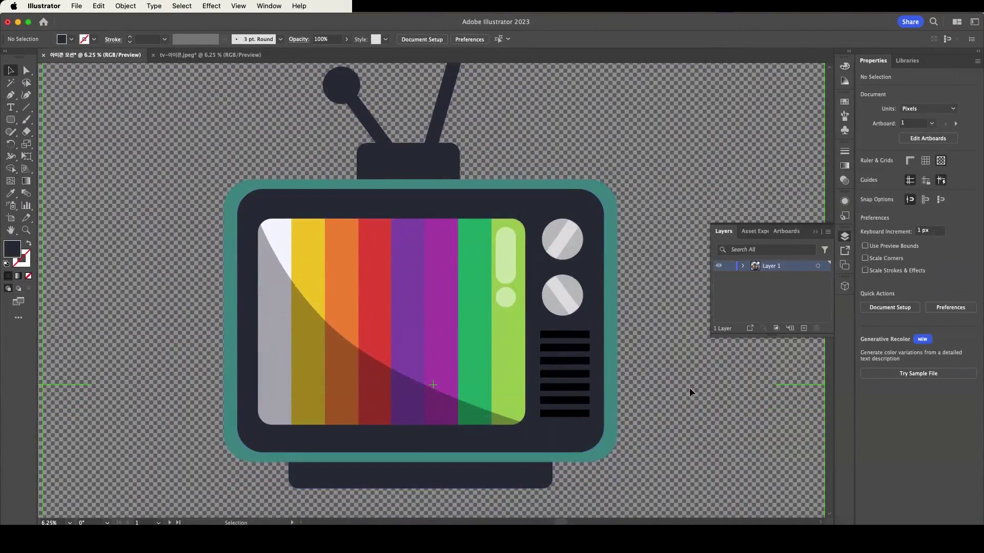
double_click(774, 272)
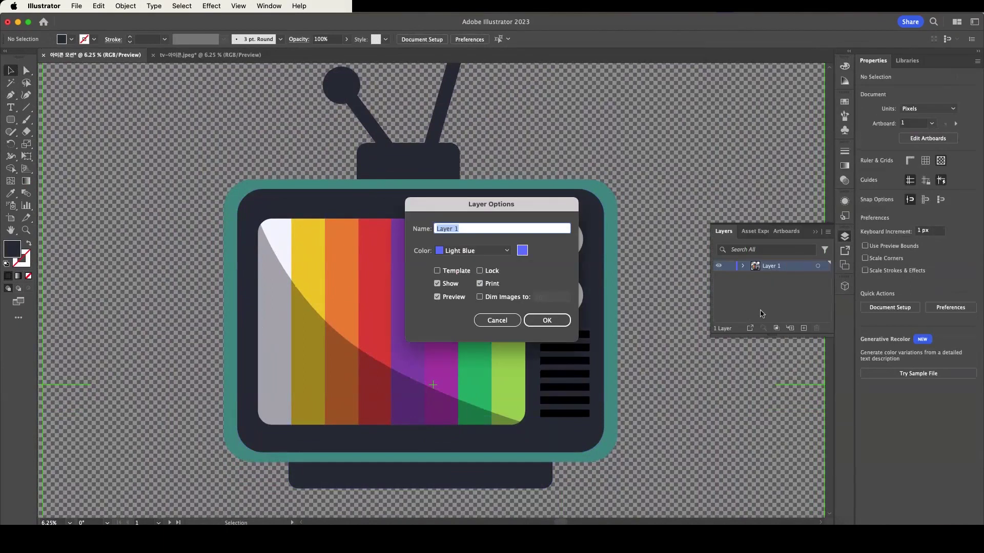
type("ㅂㅏㄷ침ㄷㅐ")
key("Return")
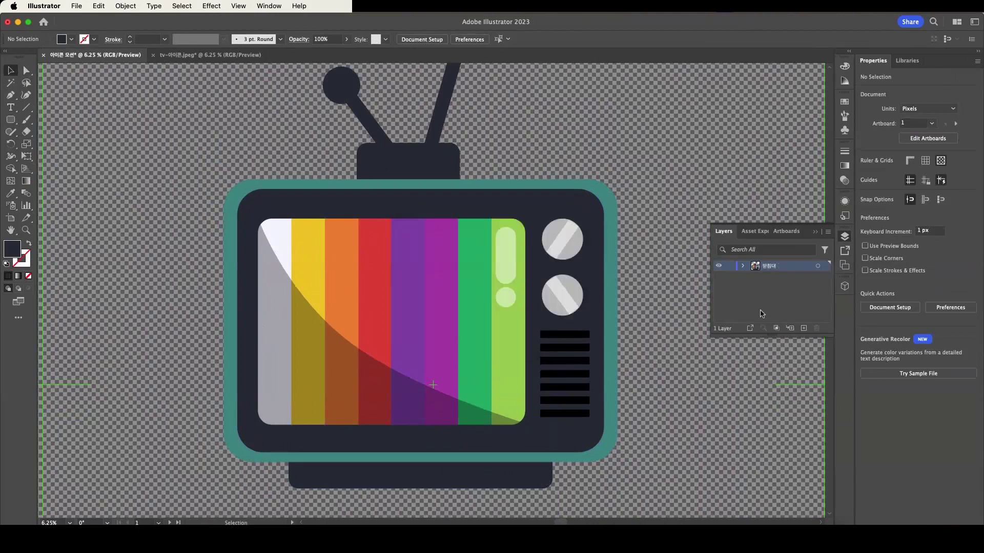
- Add a new layer above 받침대 and name it 바디
left_click(803, 329)
double_click(776, 267)
double_click(777, 271)
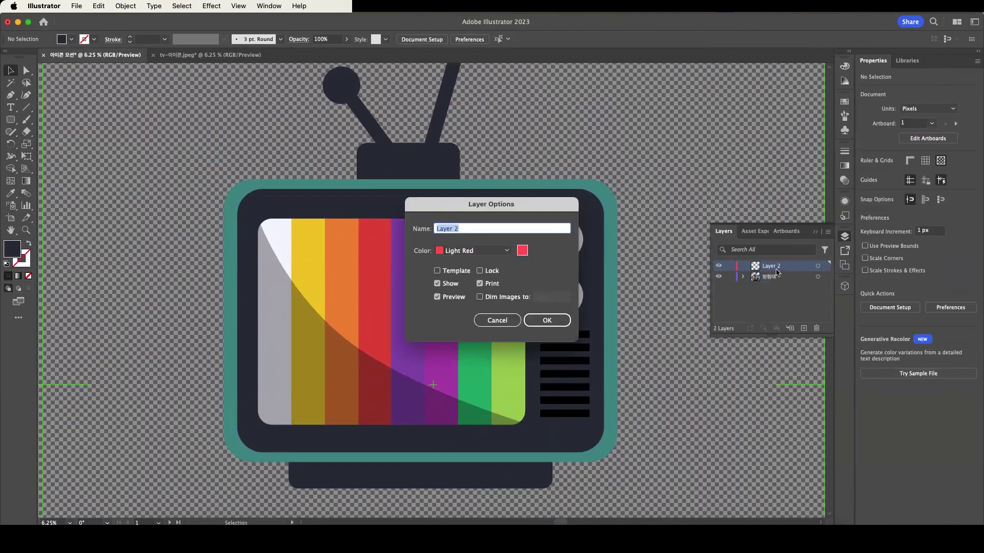
type("ㅂ")
type("디")
left_click(548, 325)
- Move the teal TV body and its dark inner panel from the 받침대 layer to the 바디 layer by cutting and pasting
left_click(564, 438)
left_click(615, 437, "shift")
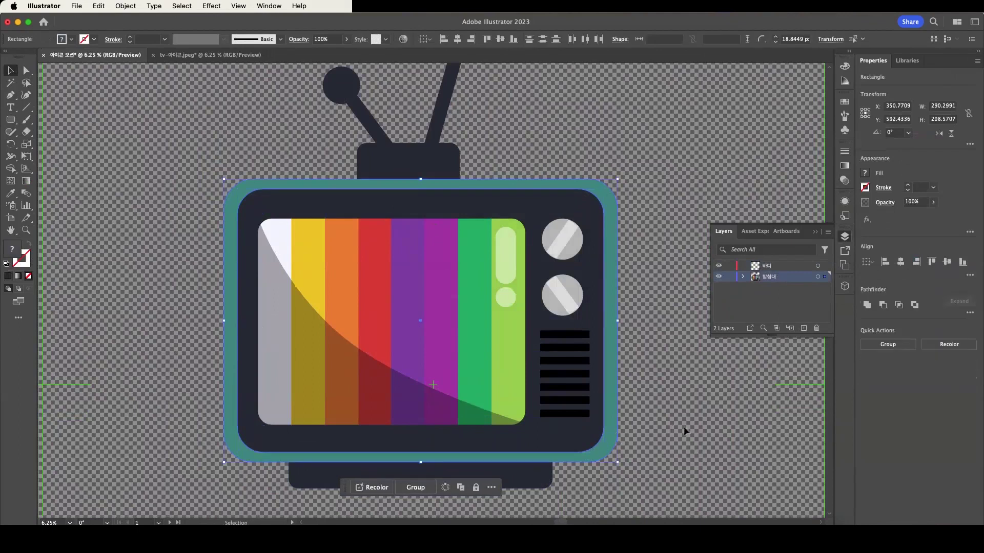
key("Delete")
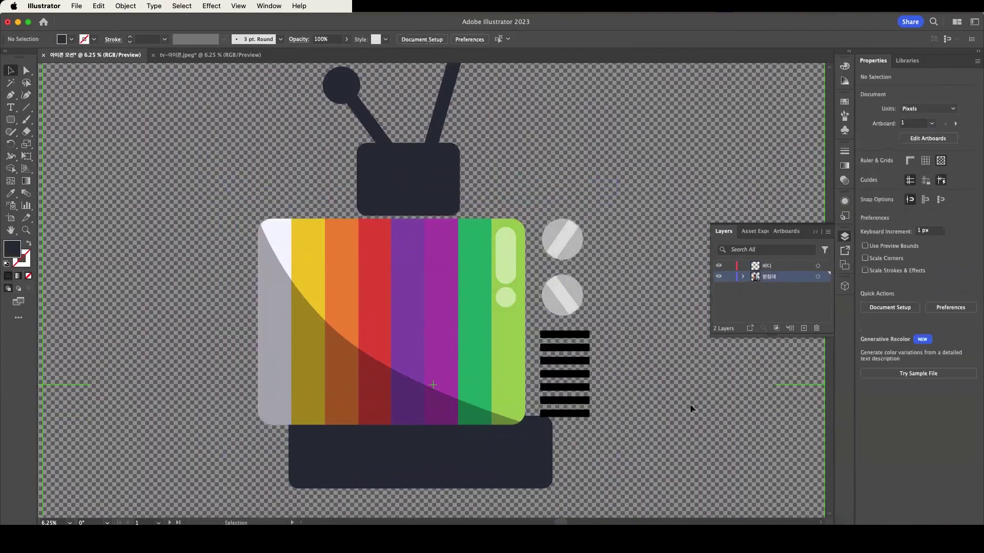
left_click(786, 265)
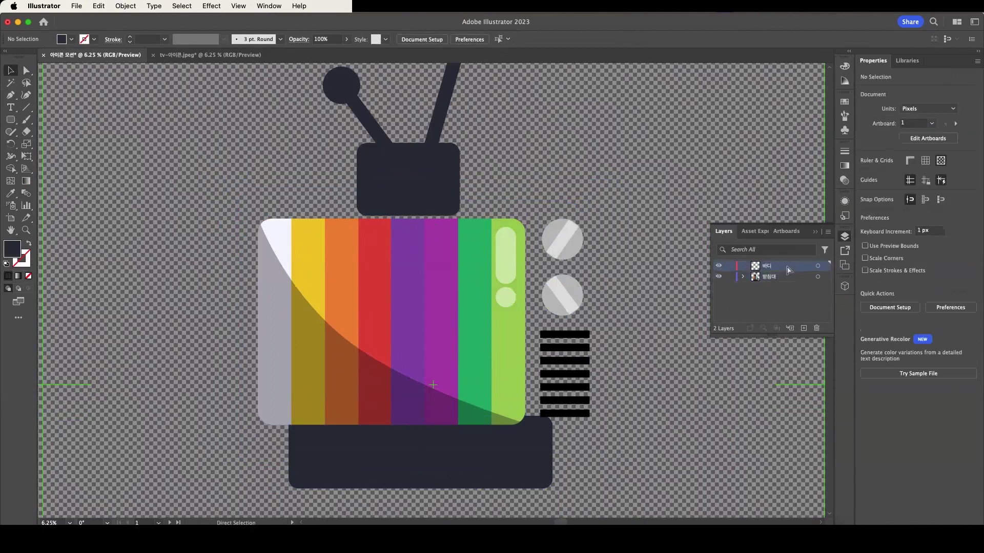
key("super+z")
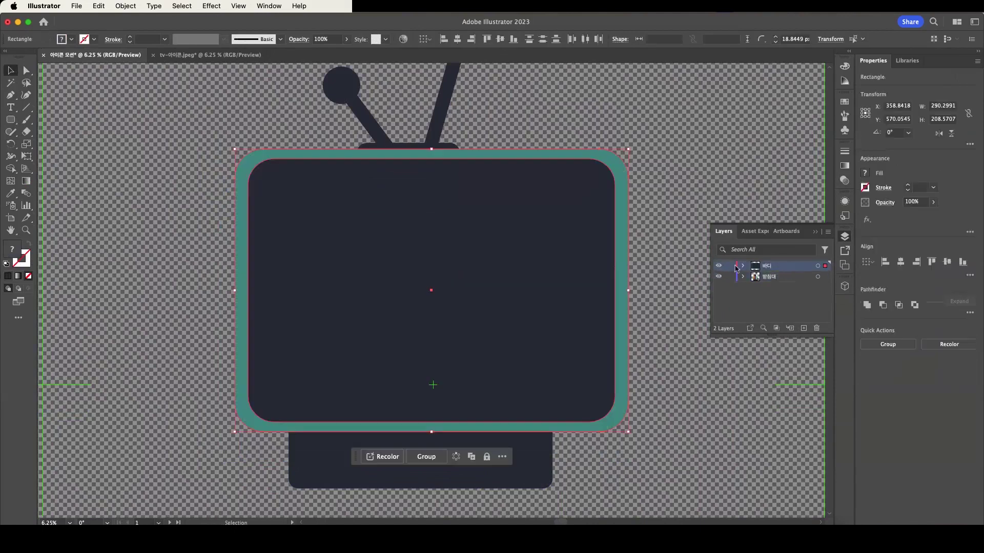
left_click(686, 410)
- Add a new layer on top, hide 바디, and cut and paste the striped screen's clip group from 받침대 into the new layer
left_click(804, 329)
left_click(719, 277)
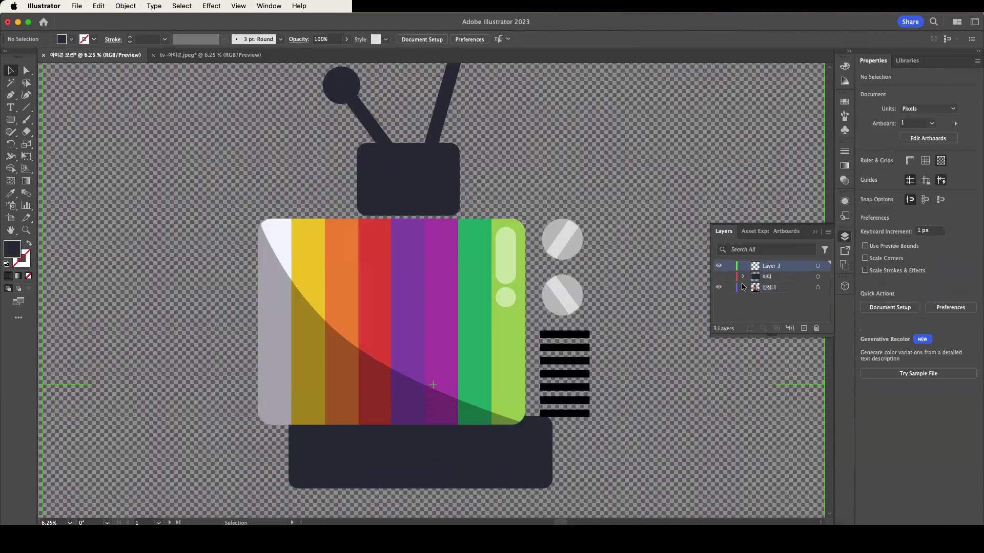
left_click(775, 287)
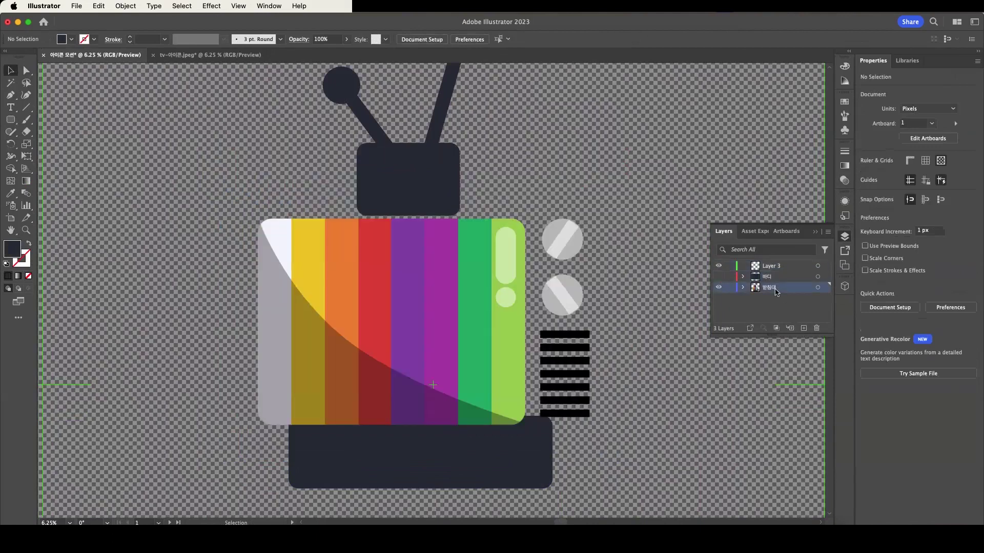
left_click(272, 303)
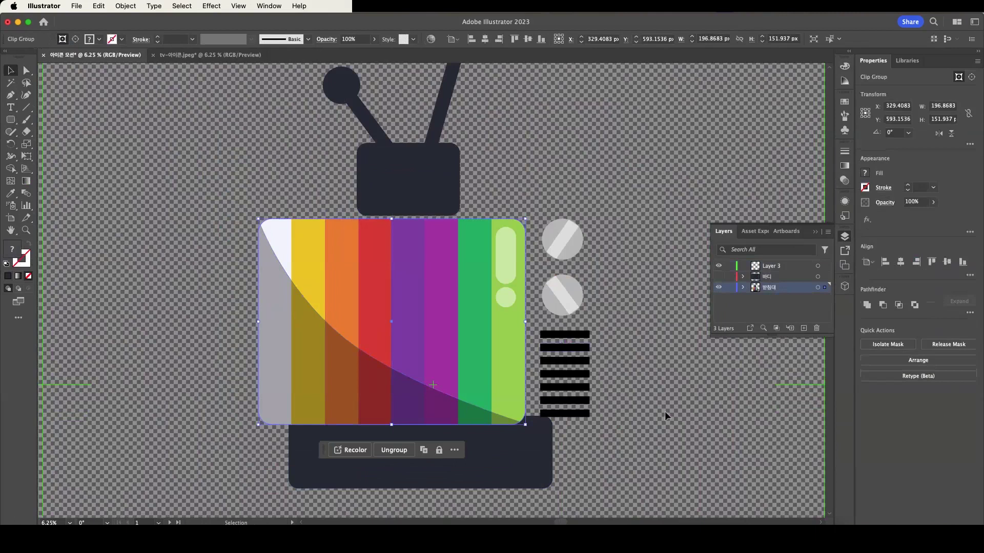
key("super+x")
left_click(771, 267)
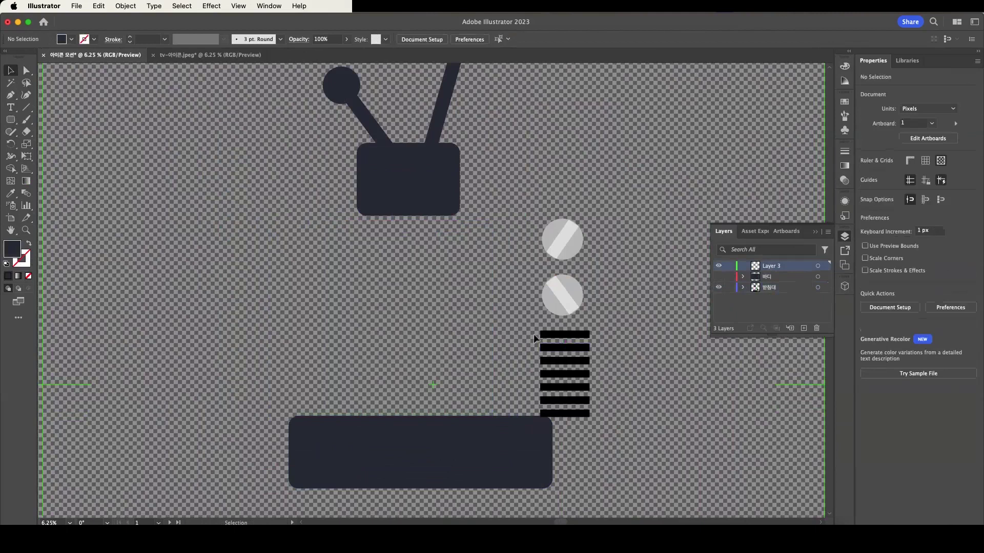
key("super+v")
- Rename the screen's layer as 브라운관 and deselect the artwork
double_click(774, 267)
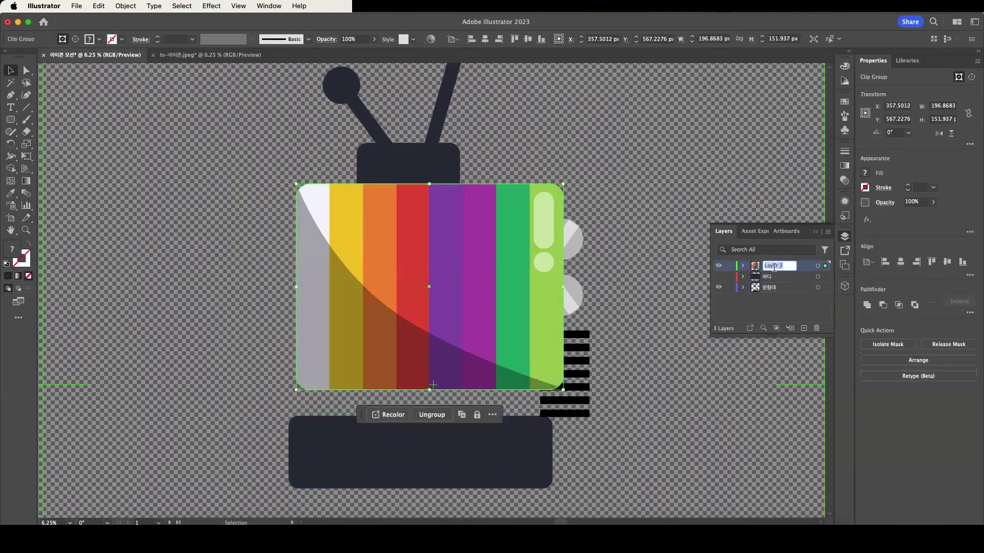
type("ㅂ")
type("라운관")
left_click(656, 411)
- Briefly show the 바디 layer to check the TV, and hide both the 바디 and 브라운관 layers
left_click(719, 277)
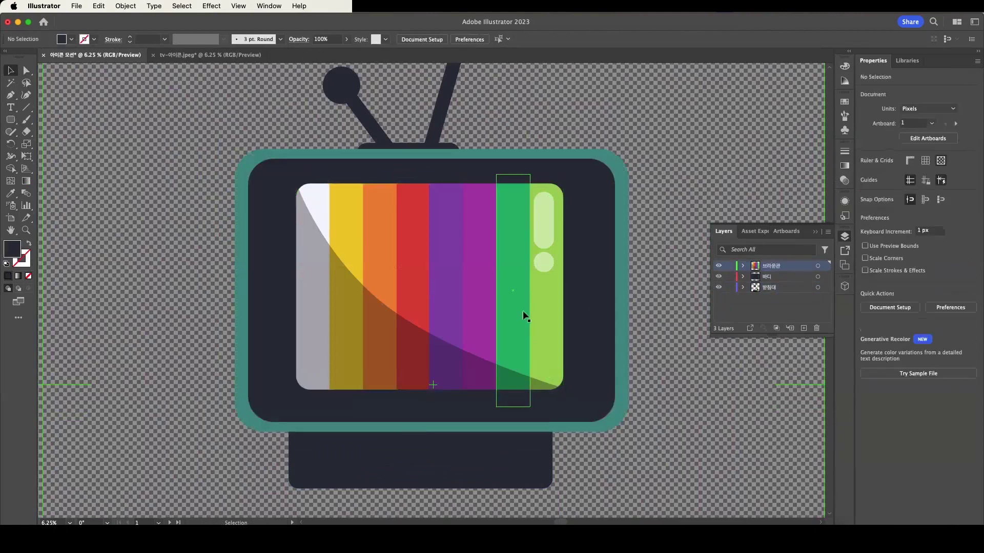
left_click(719, 277)
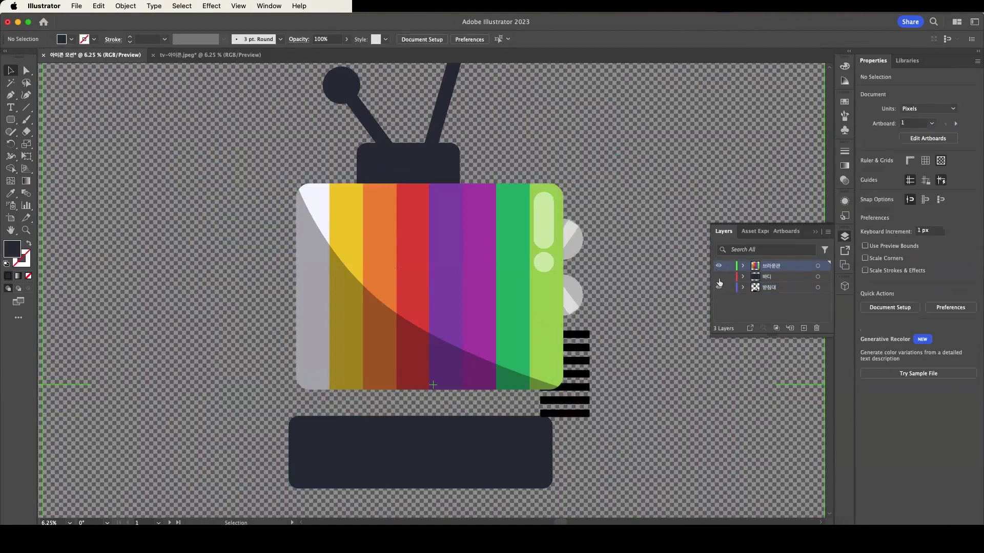
left_click(719, 265)
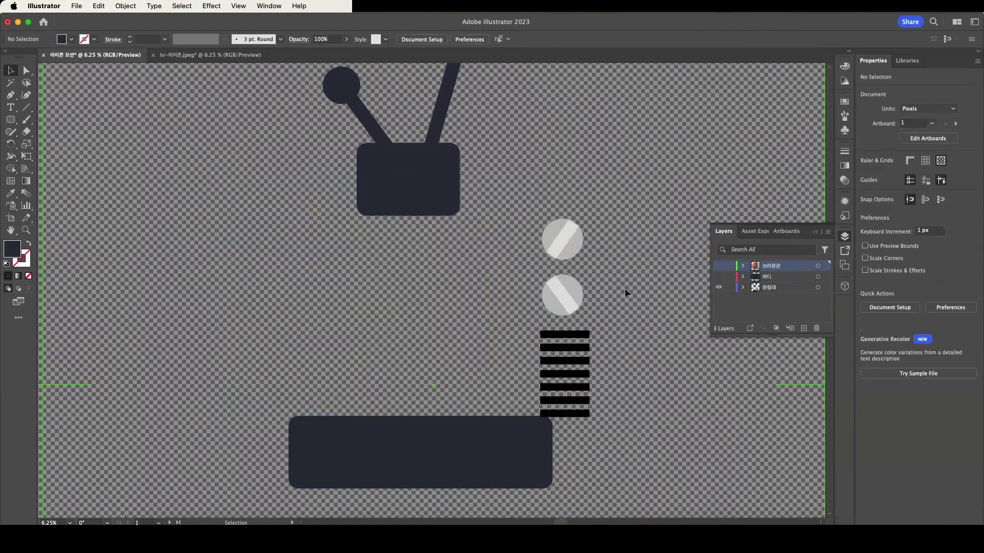
- Select the antenna base block, add a new layer directly above 받침대, and make 받침대 the active layer again
left_click(458, 204)
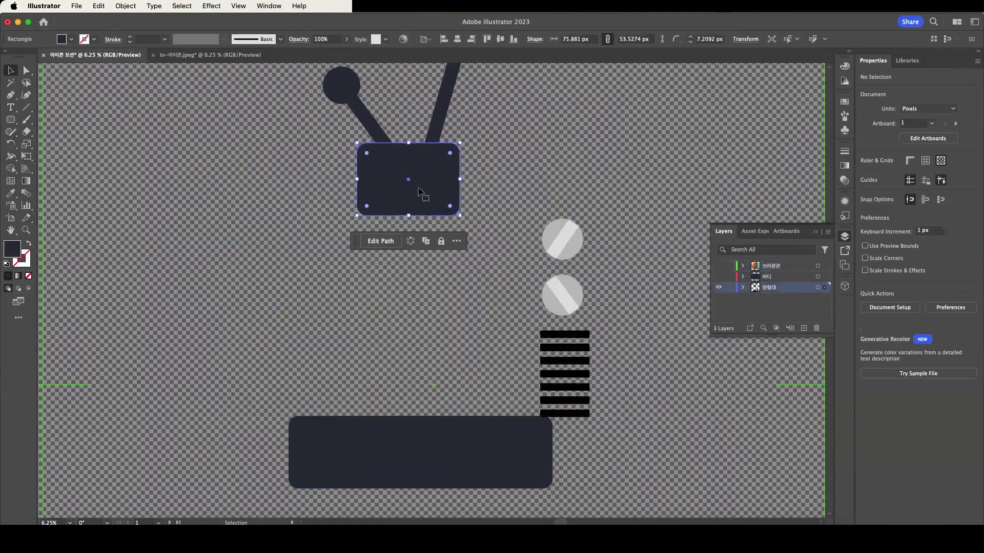
left_click(804, 329)
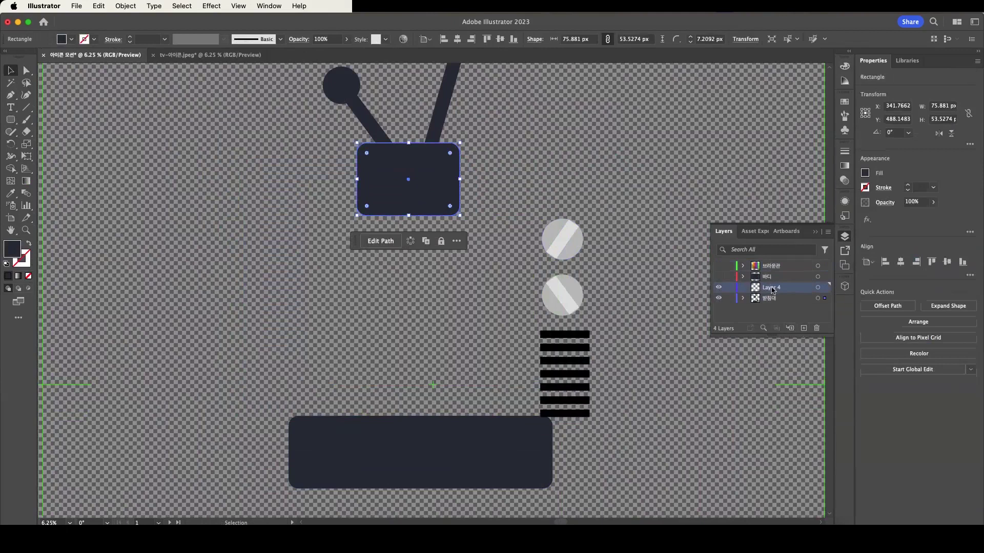
mouse_move(773, 290)
left_mouse_down()
mouse_move(769, 265)
mouse_move(770, 285)
left_mouse_up()
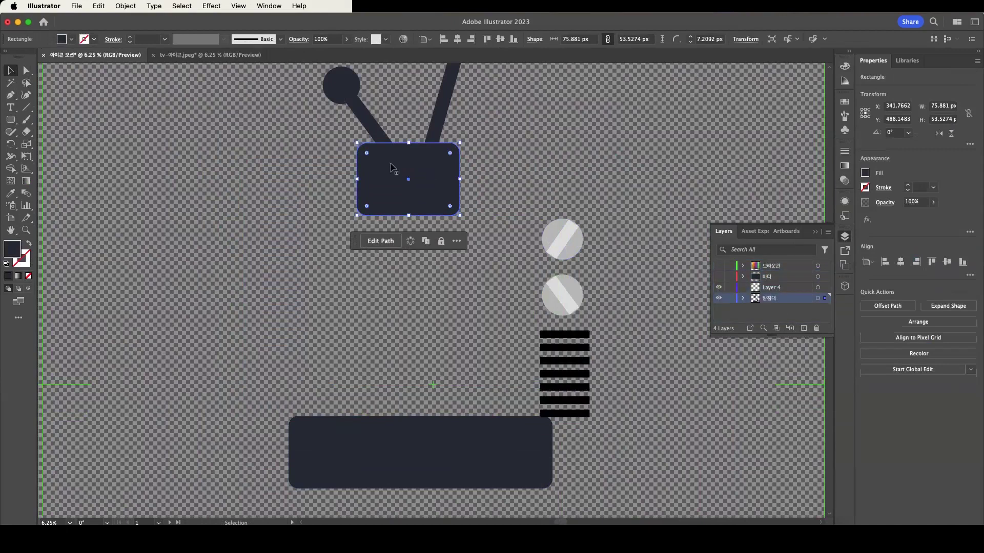
key("Delete")
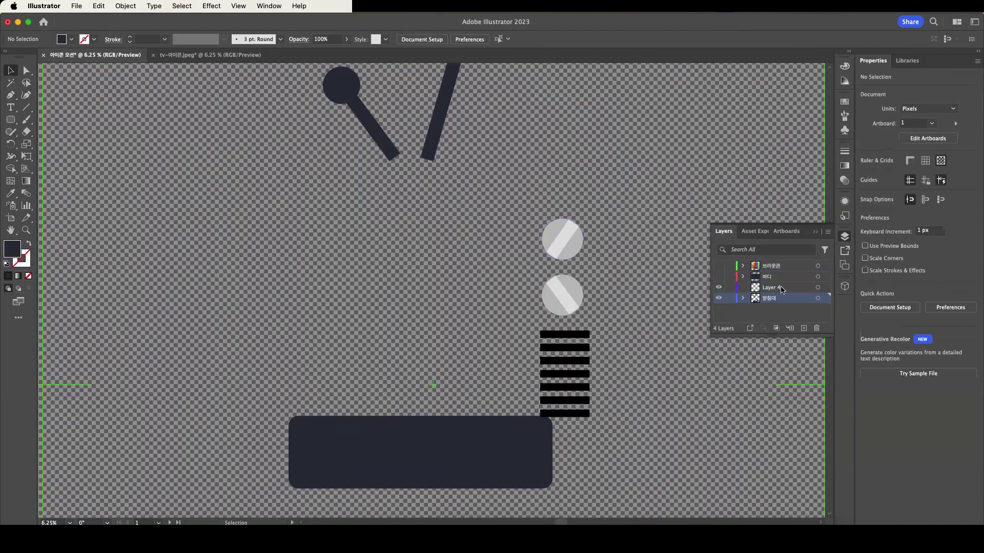
double_click(781, 288)
type("아")
type("테")
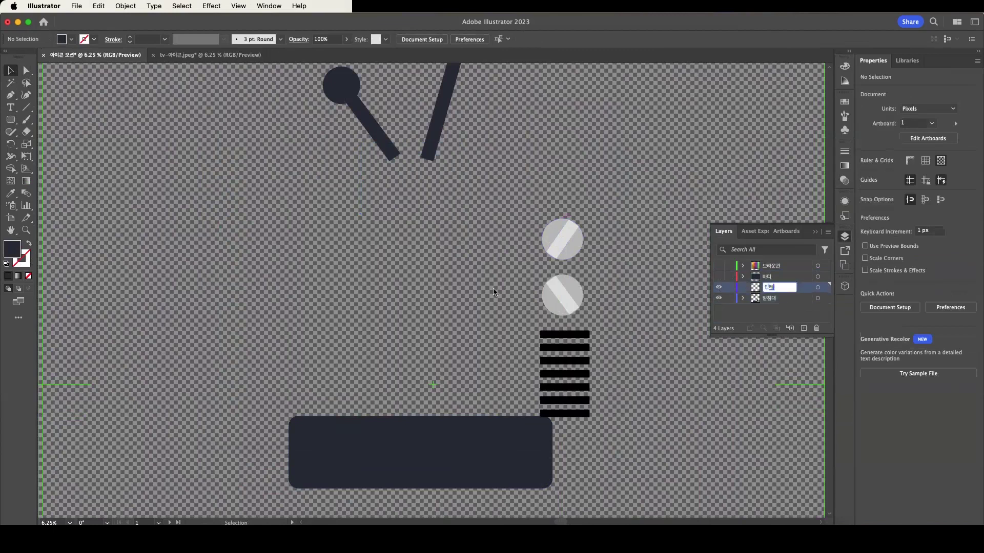
type("나용몸")
key("Return")
left_click(145, 224)
key("super+z")
key("super+z")
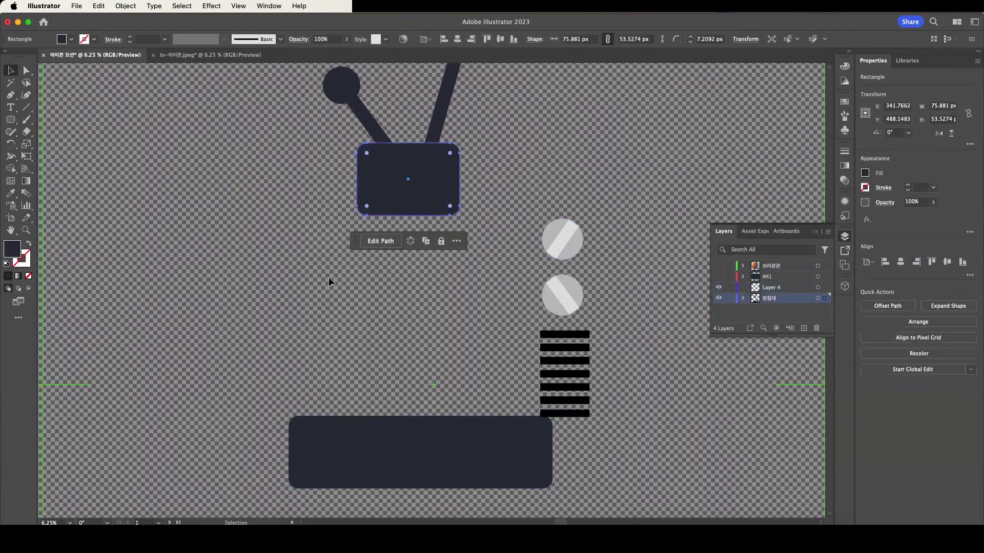
- Move the antenna base block from the 받침대 layer to Layer 4 by cutting and pasting
key("super+z")
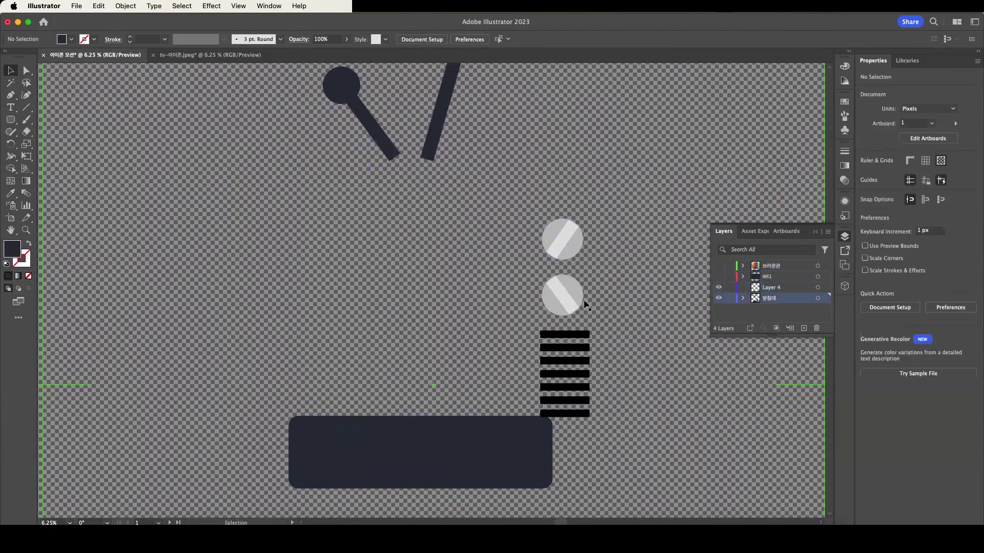
left_click(774, 289)
key("super+shift+z")
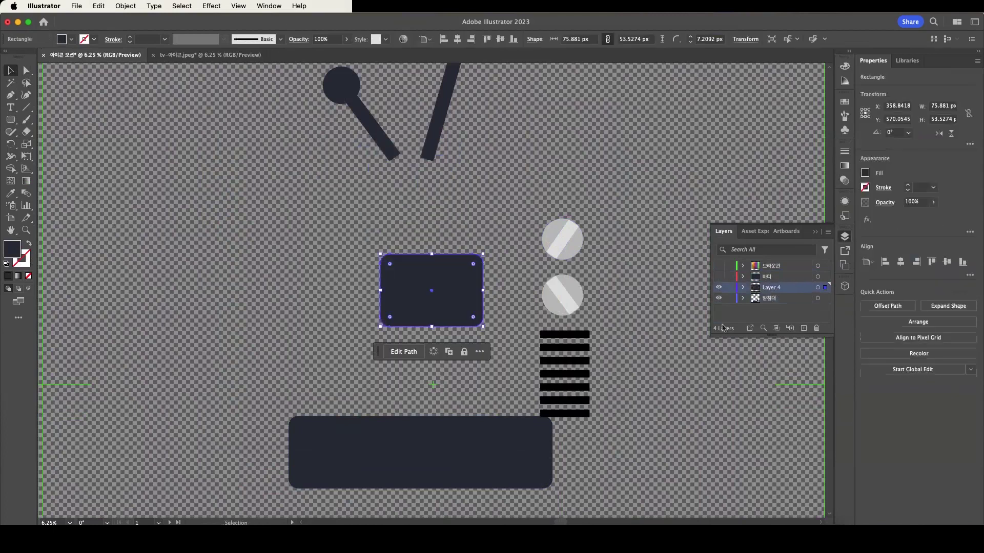
- Rename Layer 4 as 안테나몸통 and deselect the antenna base block
double_click(772, 288)
type("안테나몸통")
key("Return")
left_click(699, 403)
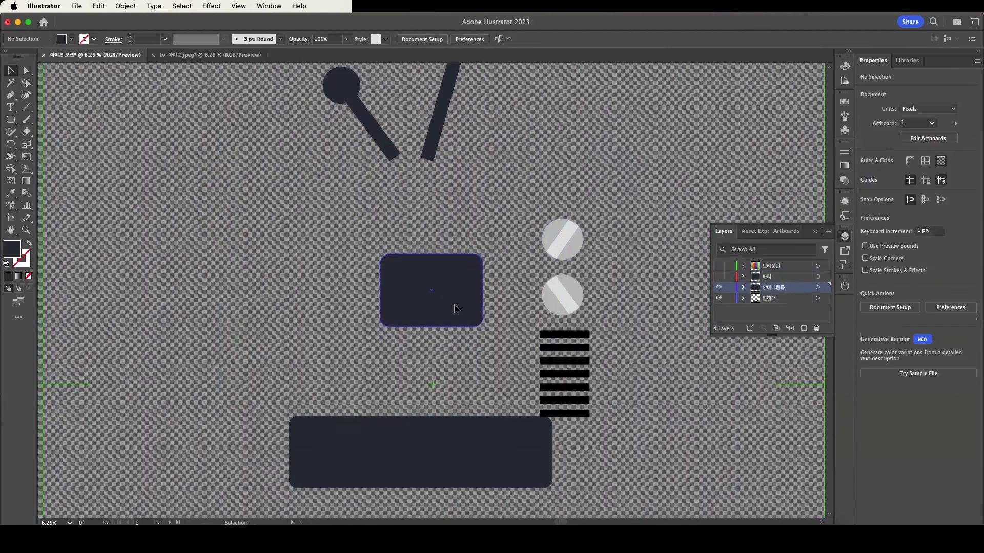
- Move the antenna base block up so it overlaps the lower ends of both antennas, and deselect it
left_click_drag(455, 308, 427, 182)
left_click(555, 116)
left_click_drag(528, 123, 514, 182)
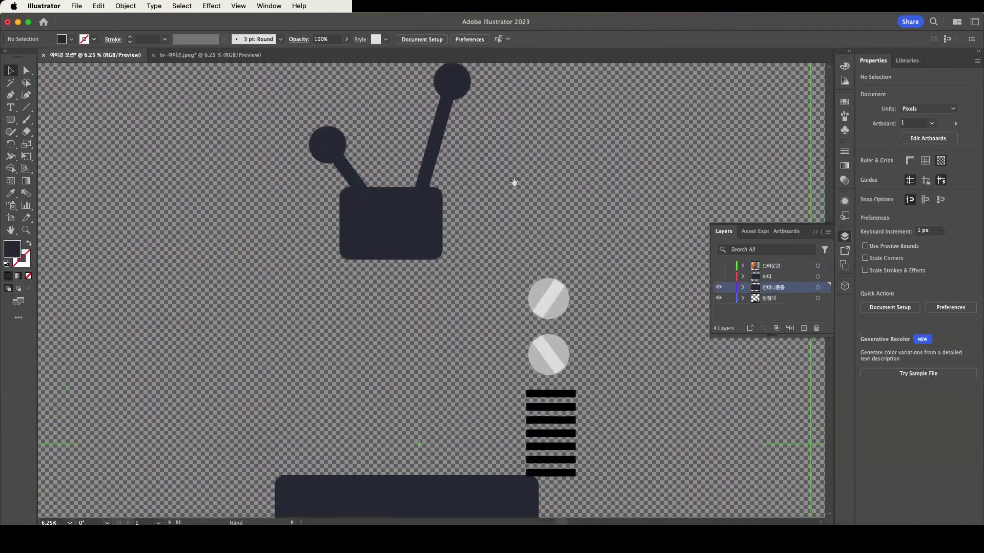
- Cut the short antenna from 받침대, paste it into a new layer directly above, and reposition it on the antenna base
left_click(334, 147)
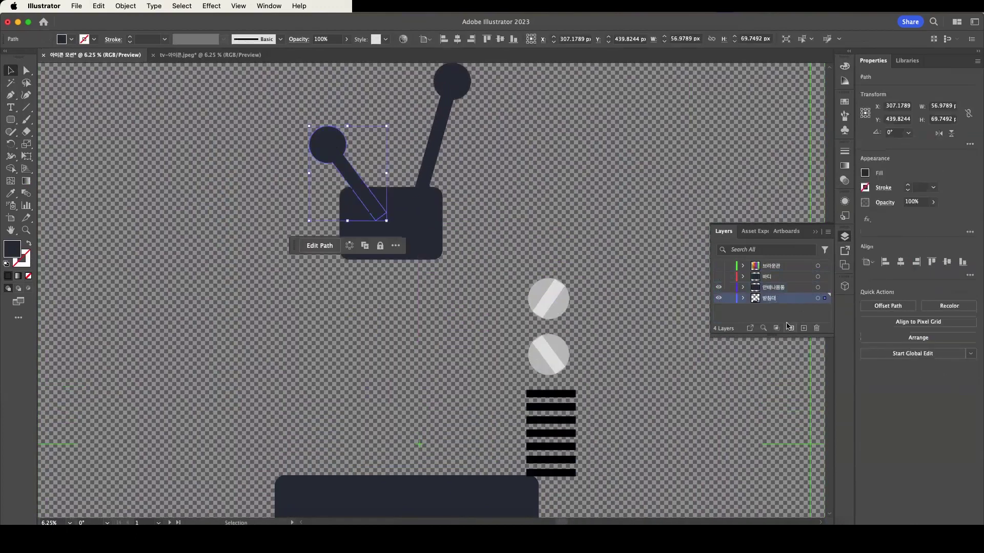
key("Delete")
left_click(804, 328)
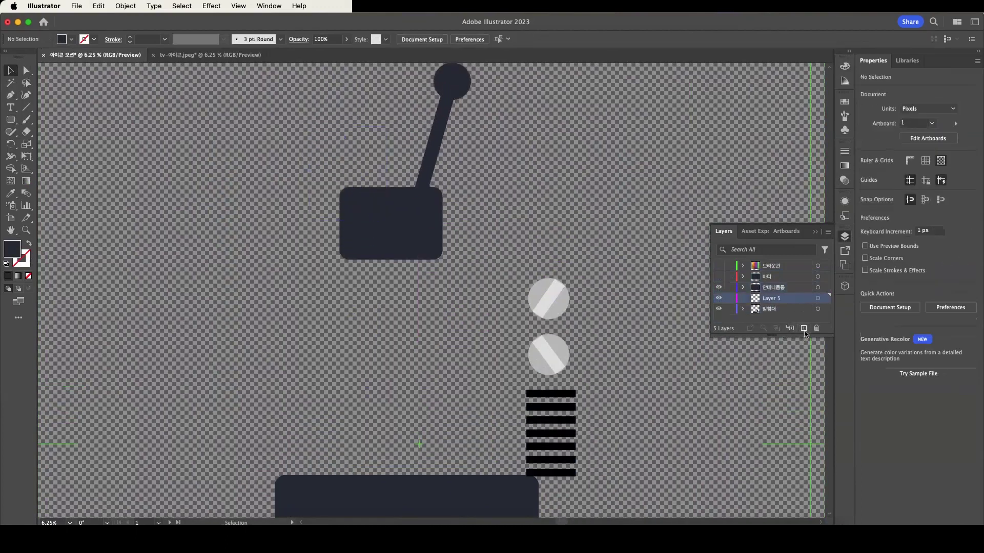
double_click(778, 298)
key("Return")
key("cmd+v")
left_click_drag(444, 310, 358, 183)
- Rename the short antenna's layer as 작은안테나 and deselect the artwork
double_click(771, 298)
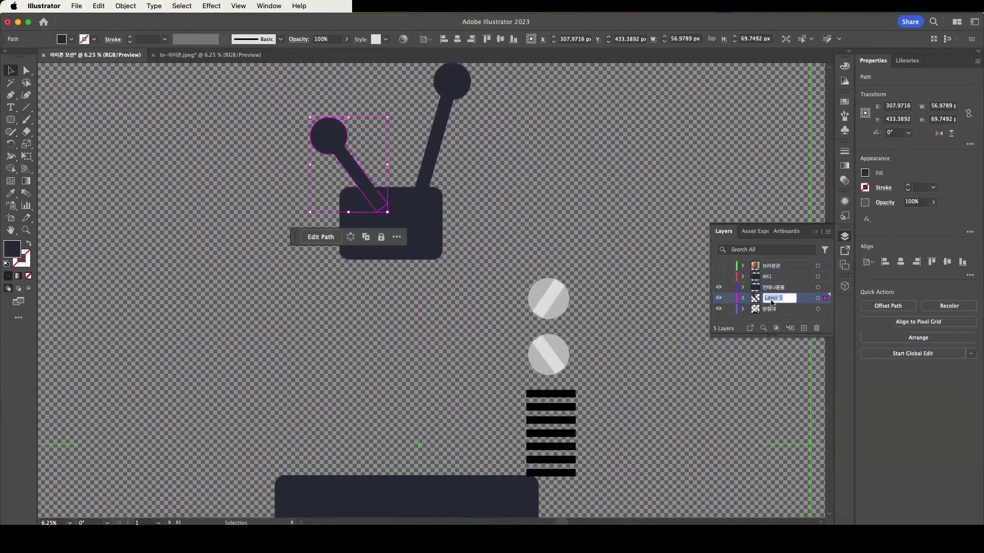
type("작은안")
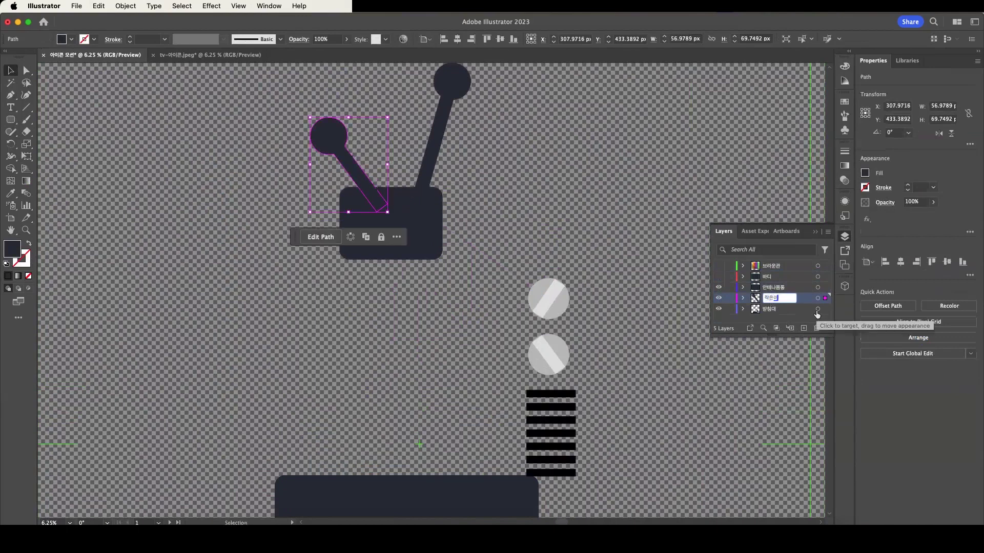
type("테나")
key("Return")
left_click(543, 195)
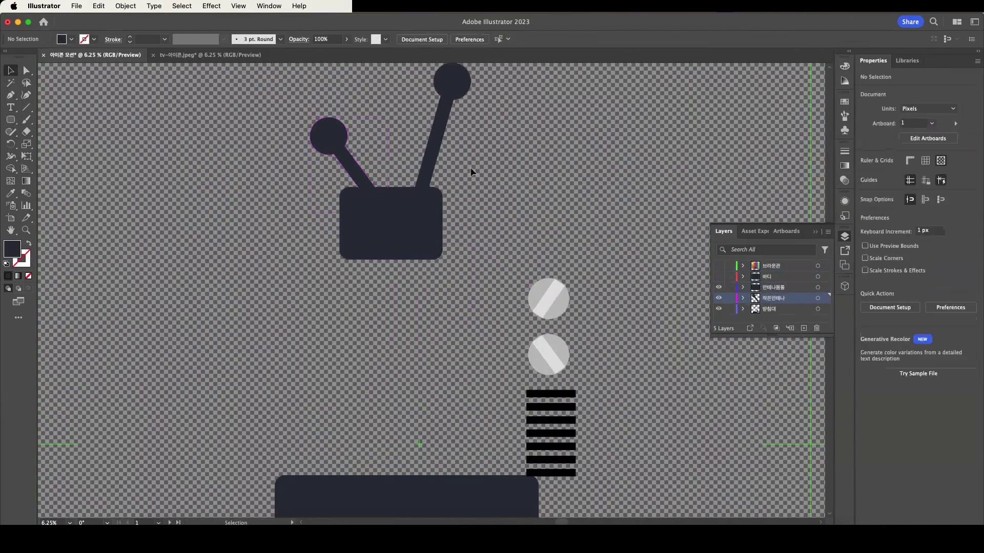
- Cut the long antenna from 받침대, paste it into a new layer directly above, and reposition it on the antenna base
left_click(434, 153)
key("super+x")
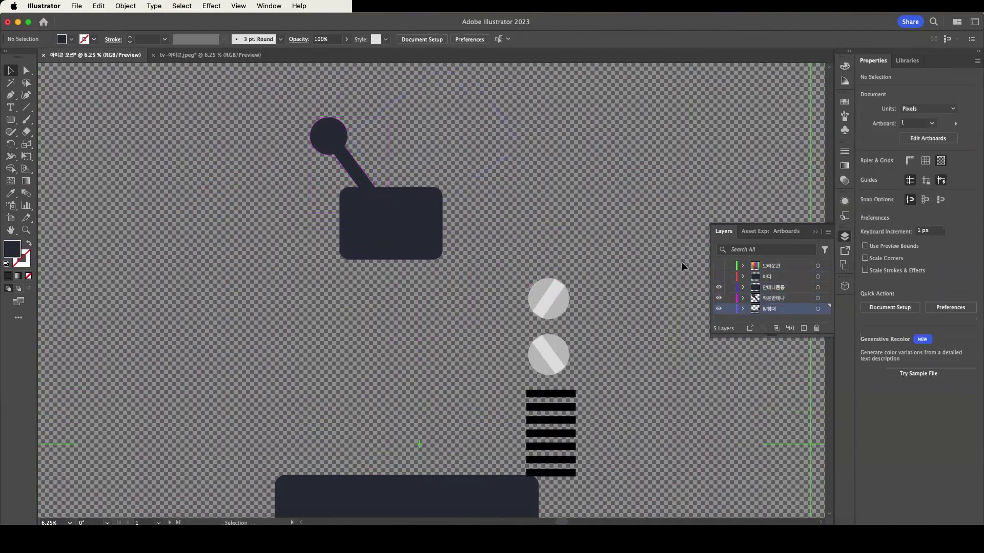
left_click(804, 328)
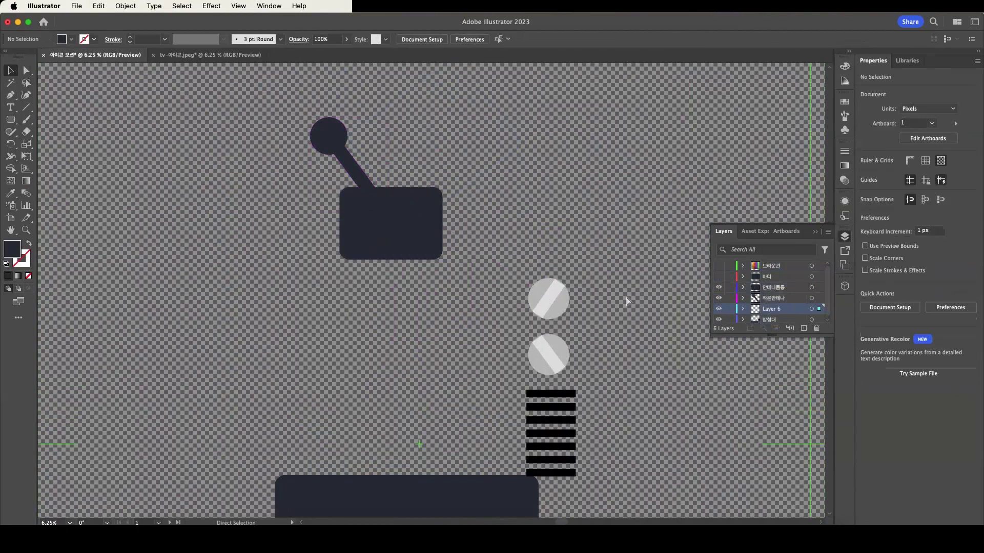
key("super+v")
left_click_drag(448, 239, 446, 91)
- Rename the long antenna's layer as 긴안테나 and the short antenna's layer as 짧은안테나
double_click(773, 309)
type("ㄱㄴ아ㄴㅌㅔㄴㅏ")
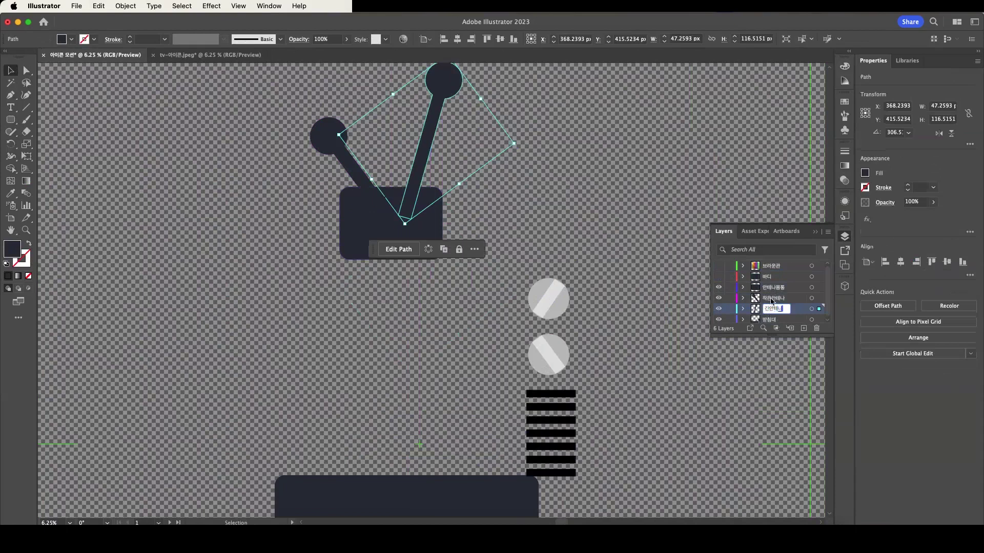
double_click(770, 297)
left_click(770, 298)
key("BackSpace")
type("짜")
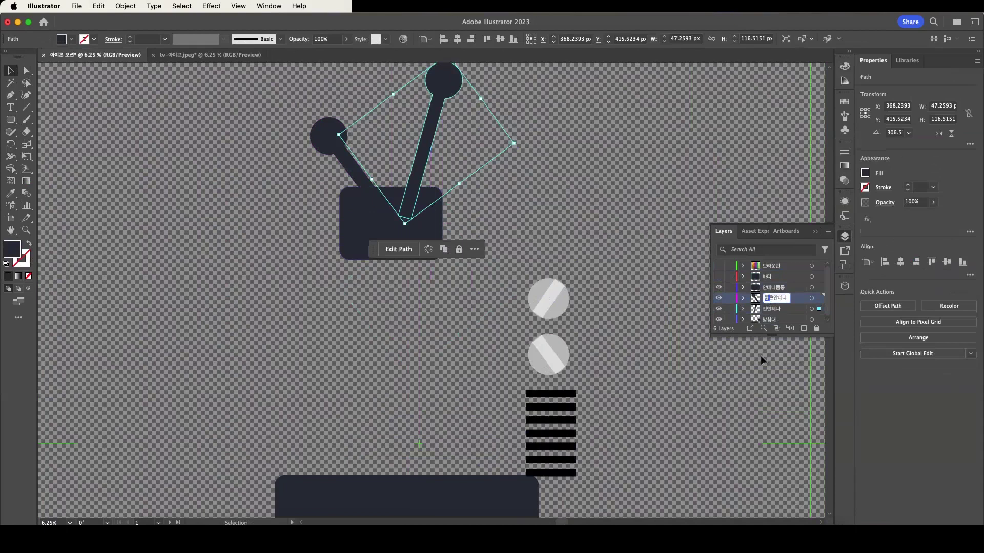
left_click(699, 421)
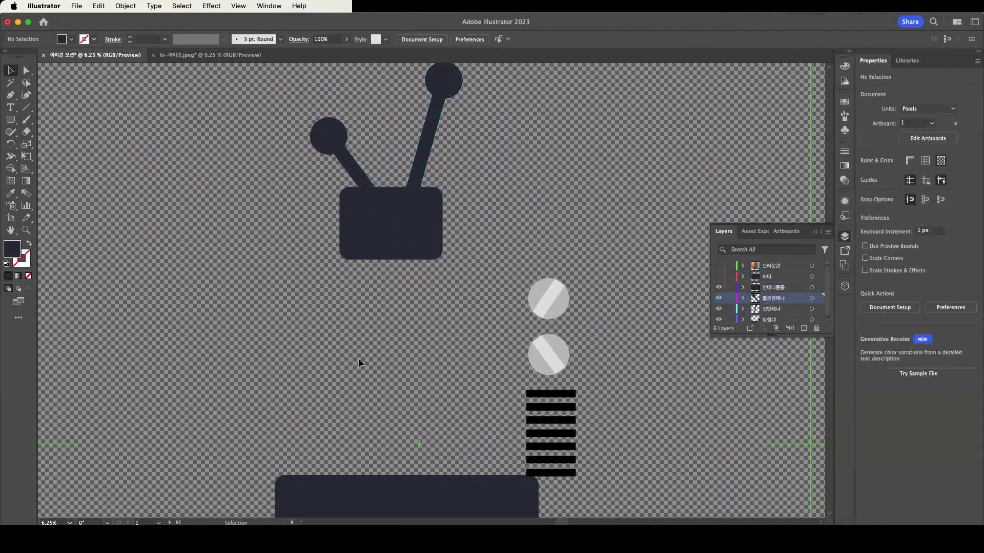
- Briefly show the 바디 layer to check how the antenna parts sit behind the TV body, and hide it again
left_click(718, 276)
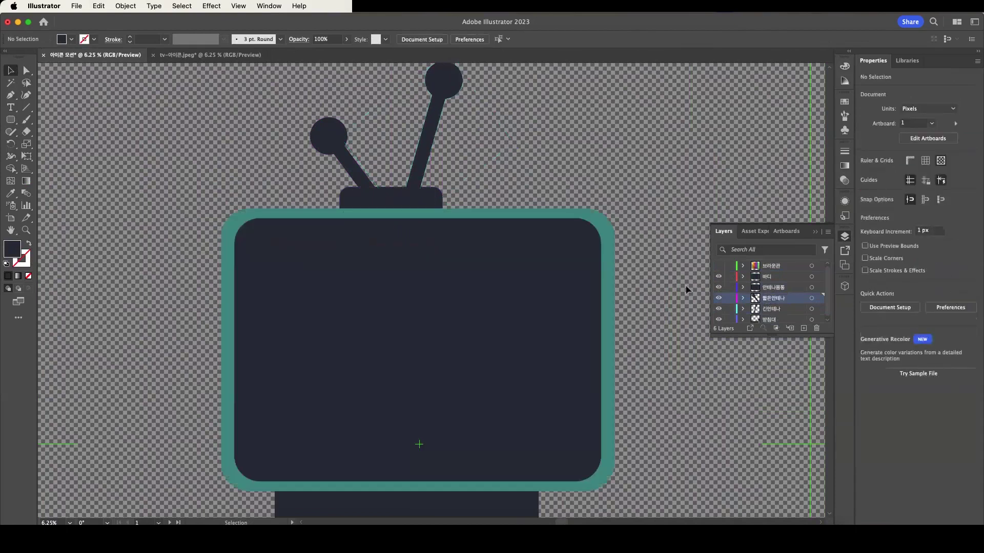
left_click(718, 276)
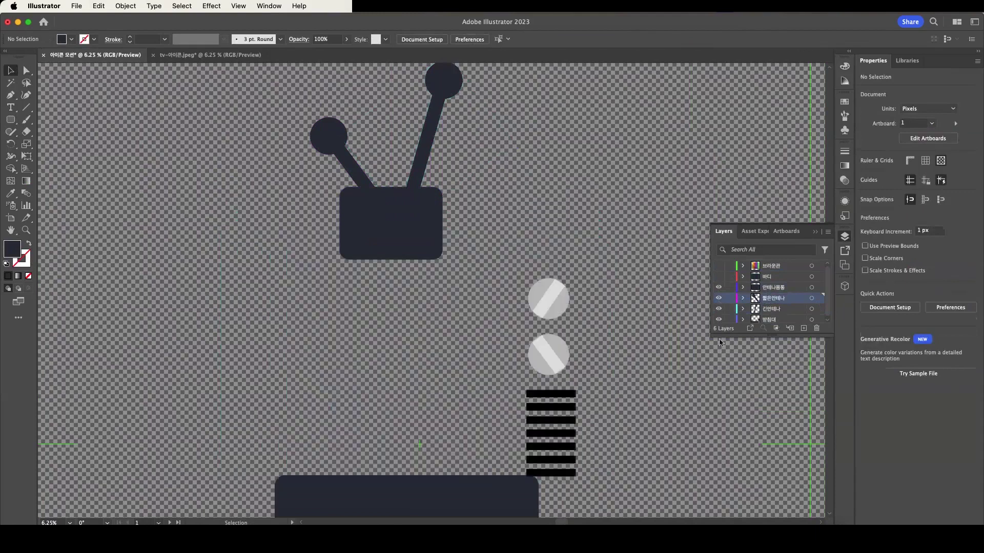
left_click(767, 319)
scroll(768, 316, "down", 1)
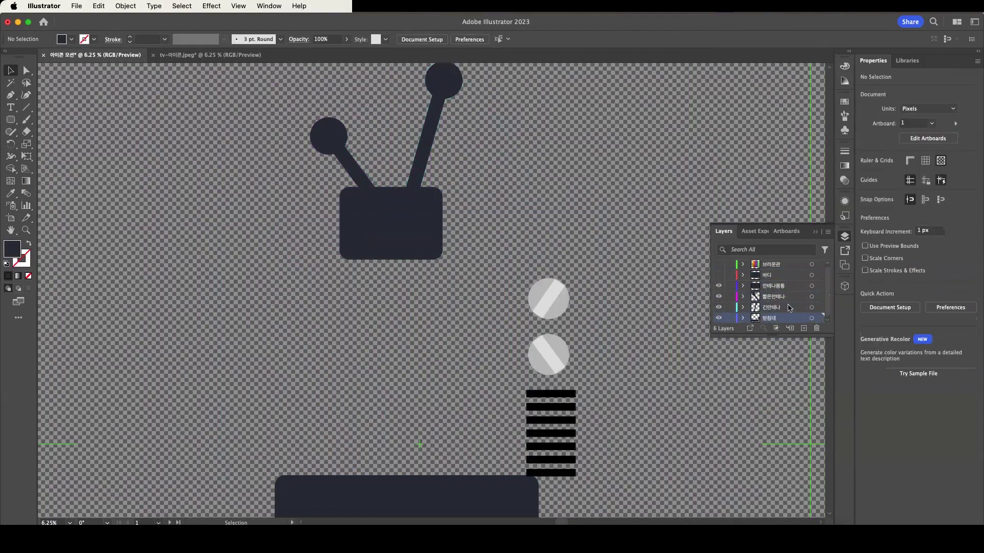
left_click(772, 277)
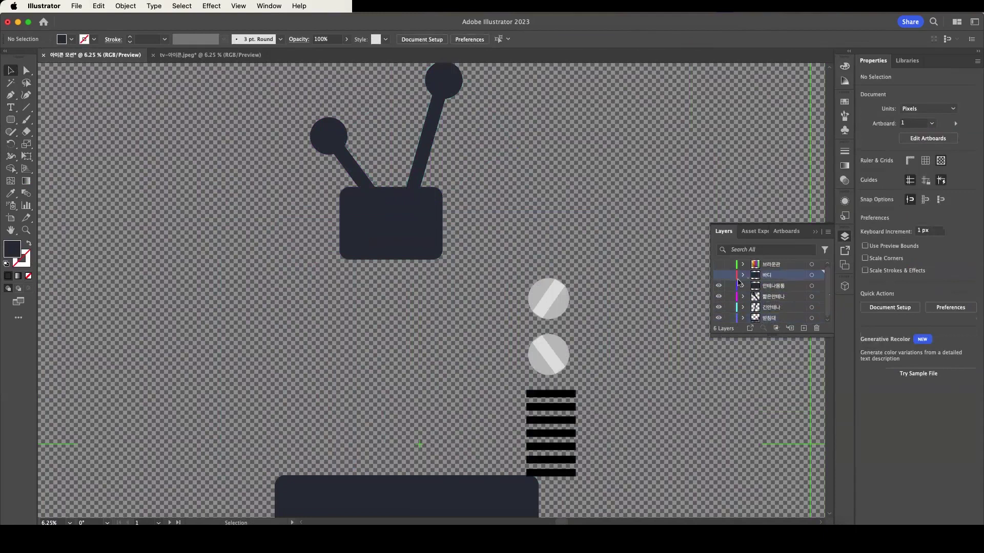
left_click(719, 277)
- Cut the upper round knob from 받침대, paste it into a new layer, and move that layer to the top of the stack
left_click(560, 308)
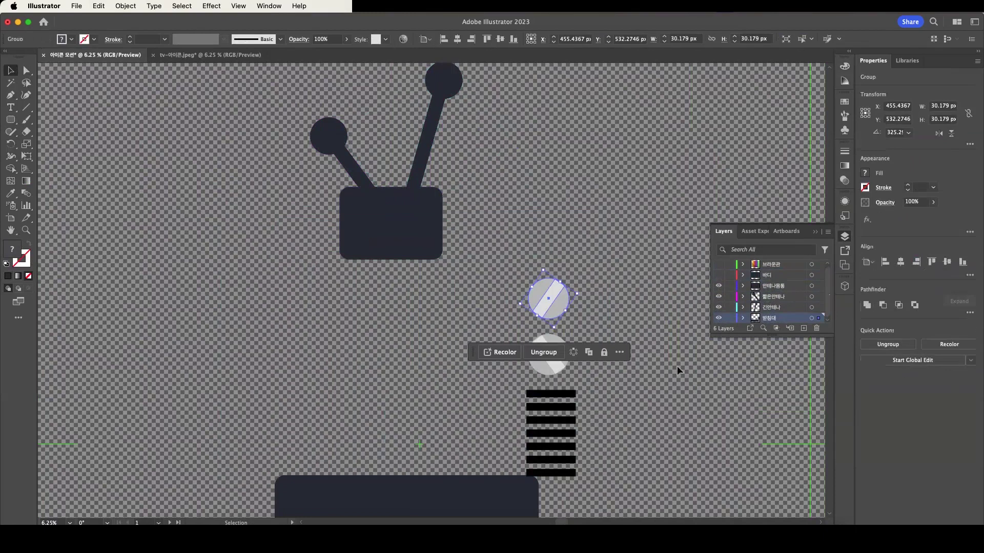
key("Delete")
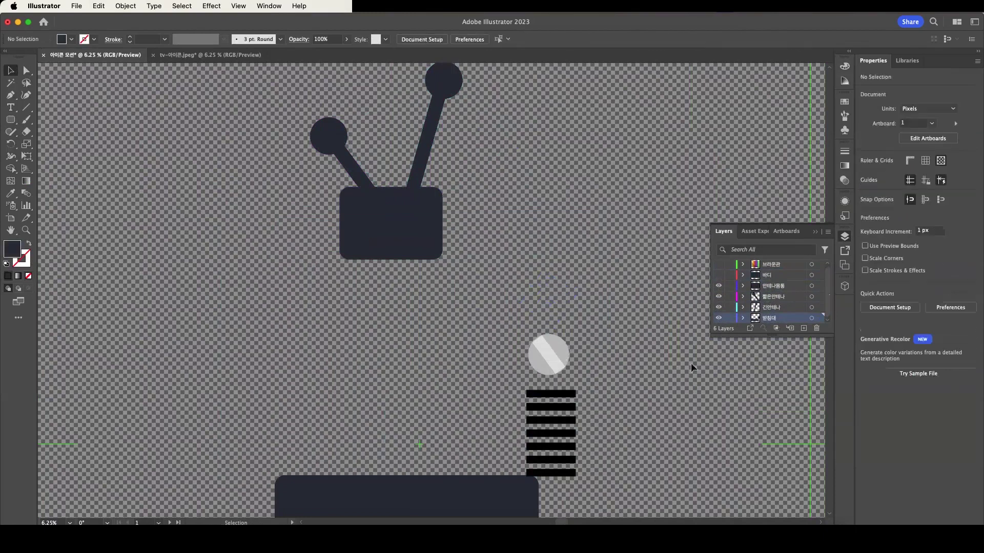
left_click(804, 328)
key("cmd+v")
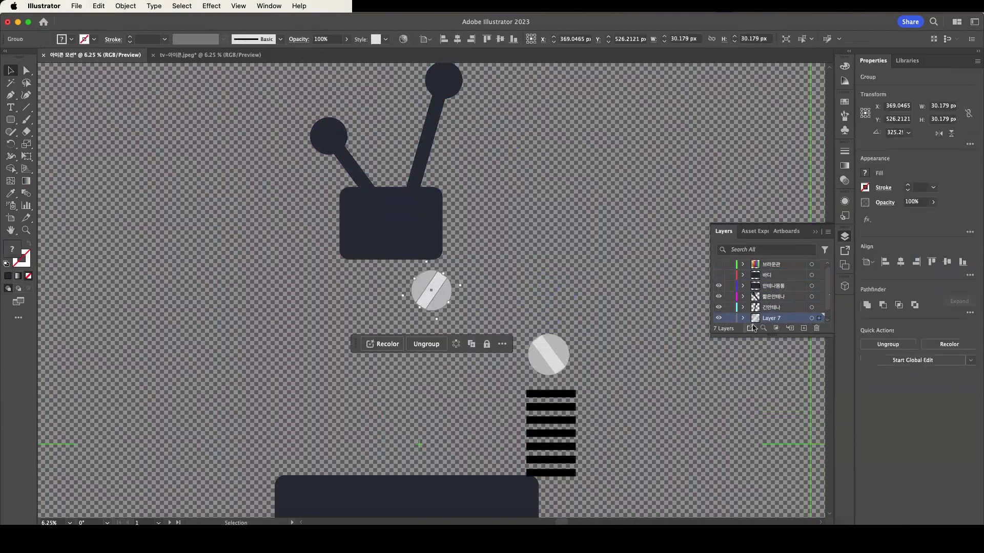
left_click_drag(778, 319, 777, 269)
mouse_move(777, 265)
left_mouse_down()
mouse_move(780, 293)
mouse_move(779, 270)
left_mouse_up()
- Rename the upper knob's layer as 채널버튼1
double_click(774, 266)
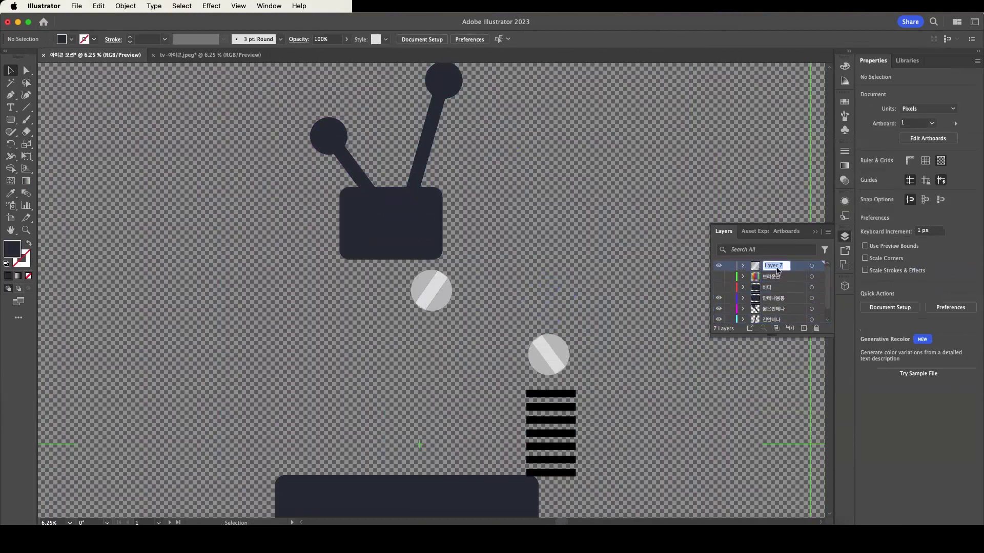
type("조")
key("Return")
- Cut the remaining round knob from 받침대 and paste it into a new layer directly above 채널버튼1
left_click(545, 352)
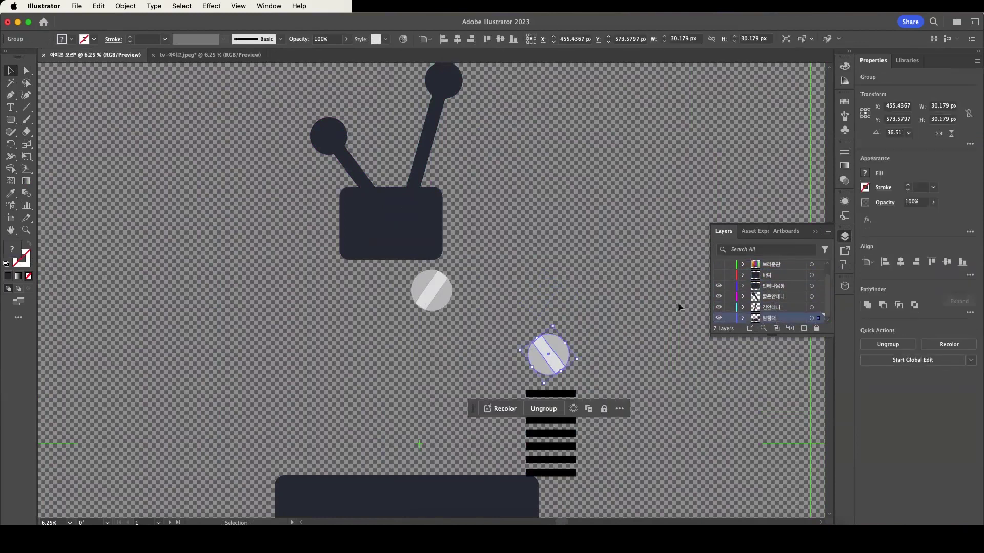
key("Delete")
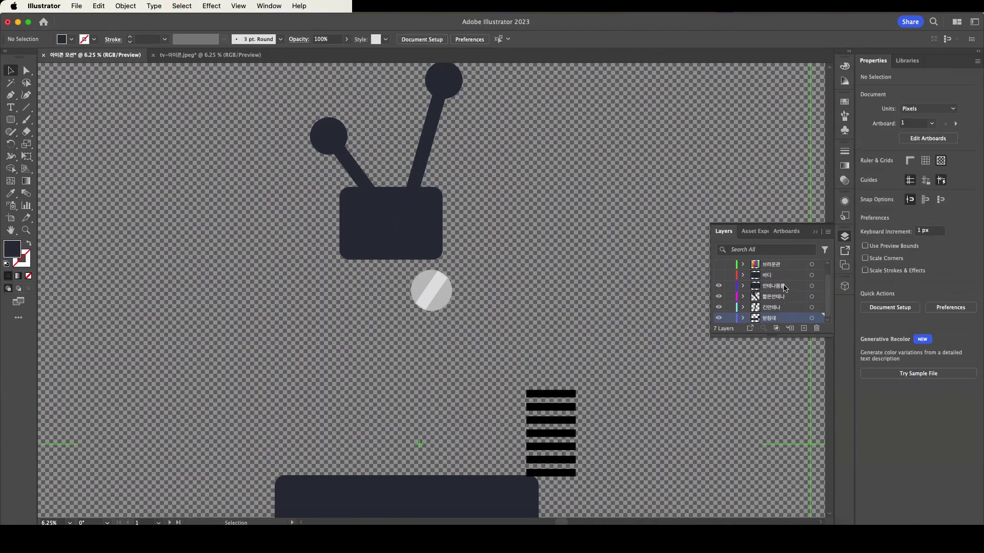
scroll(786, 288, "up", 1)
left_click(773, 266)
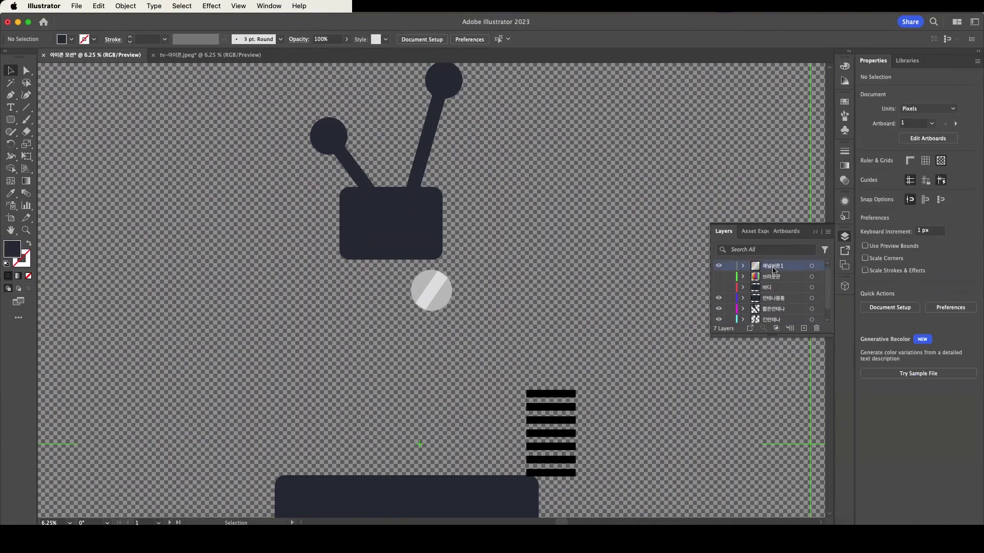
left_click(804, 329)
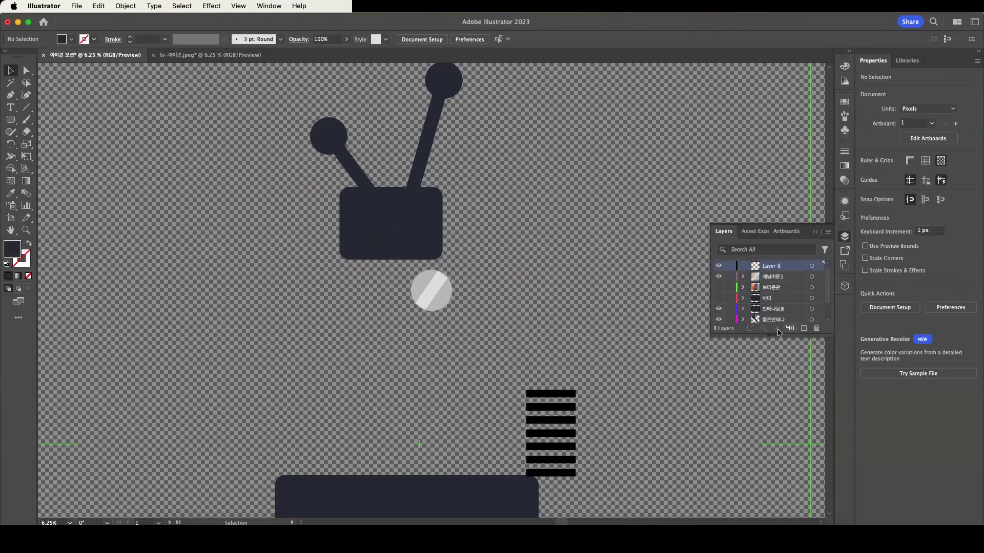
key("super+v")
- Rename the second knob's layer as 채널버튼2 and stack both knobs vertically above the speaker bars, with 채널버튼1 on top
double_click(776, 267)
type("ㅈ")
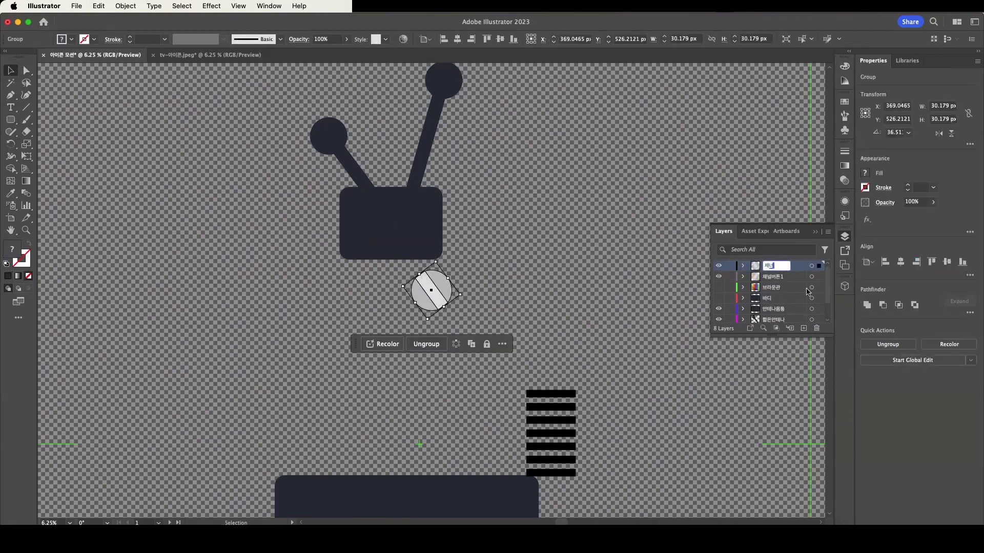
type("ㅐ널버튼2")
left_click(486, 300)
left_click_drag(437, 296, 555, 337)
left_click_drag(447, 296, 555, 291)
- Cut the black speaker bars from 받침대, paste them into a new layer between 채널버튼1 and 브라운관, and place them below the knobs
left_click_drag(564, 484, 666, 396)
key("Delete")
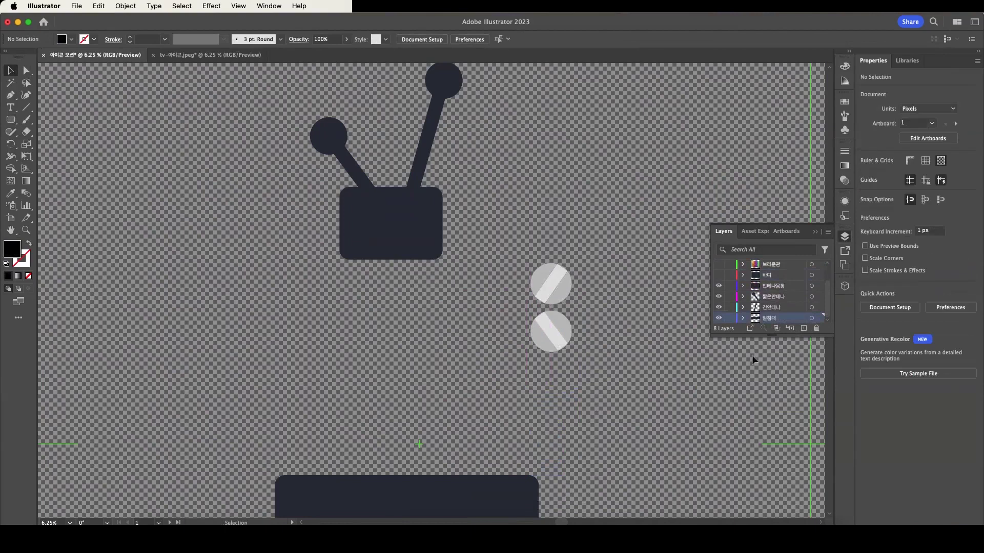
left_click_drag(827, 297, 827, 269)
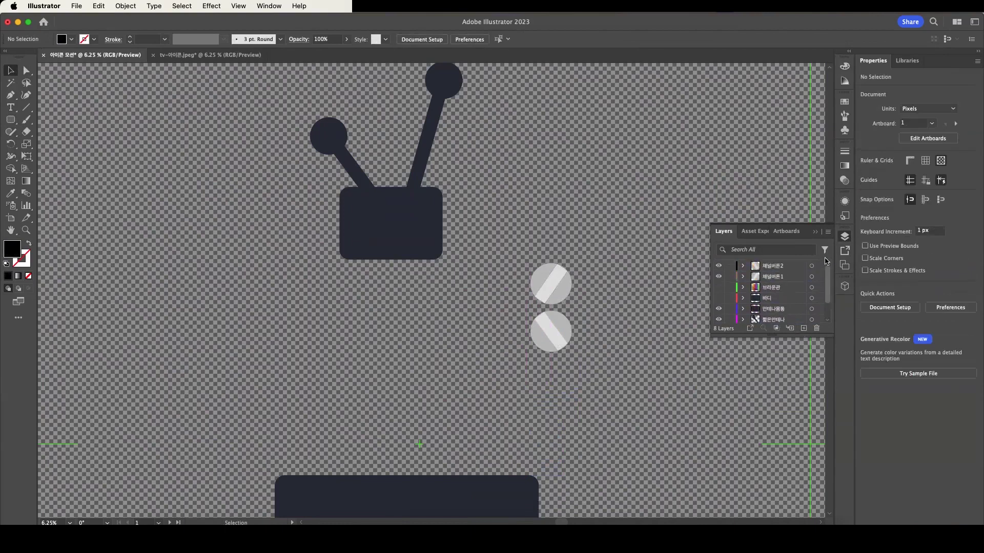
left_click(789, 278)
left_click(803, 328)
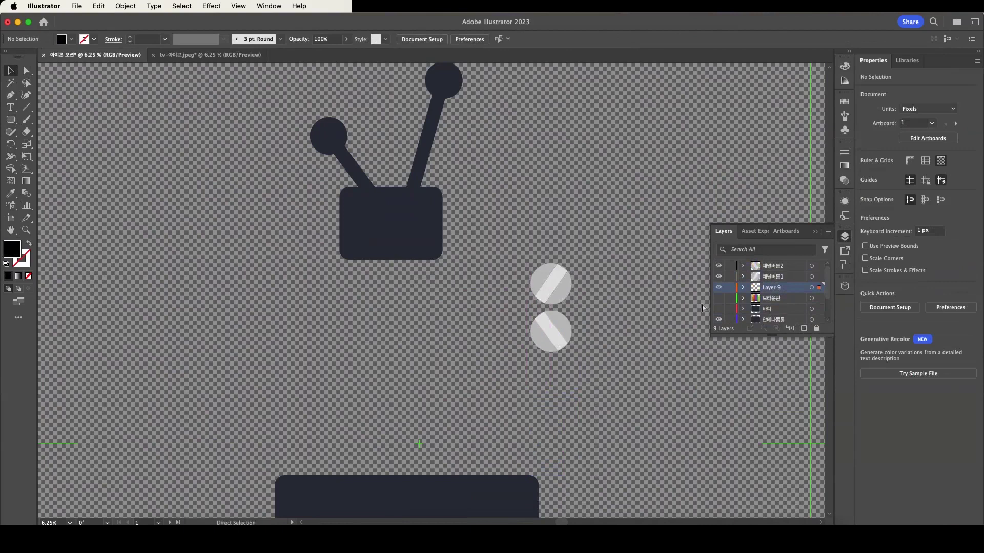
key("ctrl+v")
left_click_drag(436, 292, 557, 407)
- Rename the speaker bars' layer as 스피커 and deselect the artwork
double_click(771, 288)
type("스")
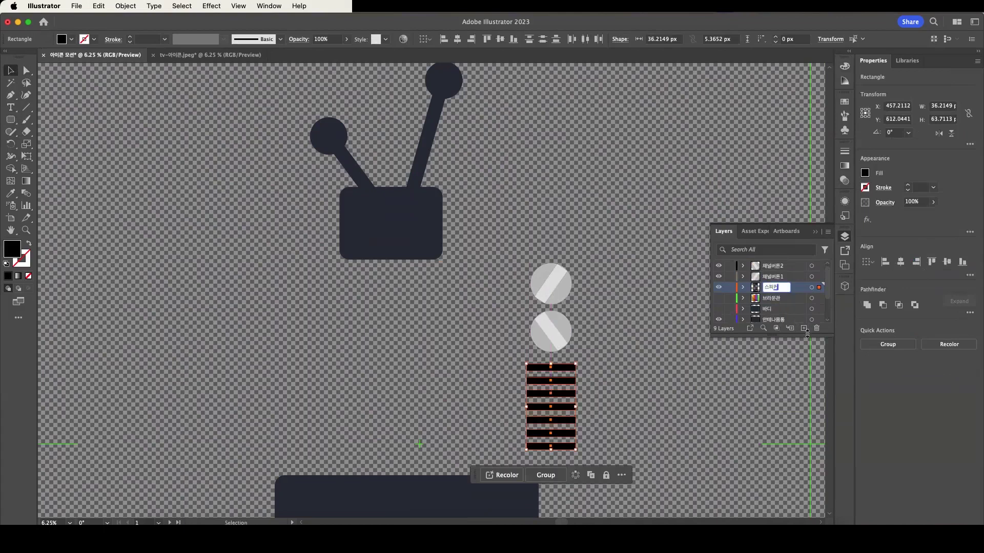
type("피커")
left_click(676, 242)
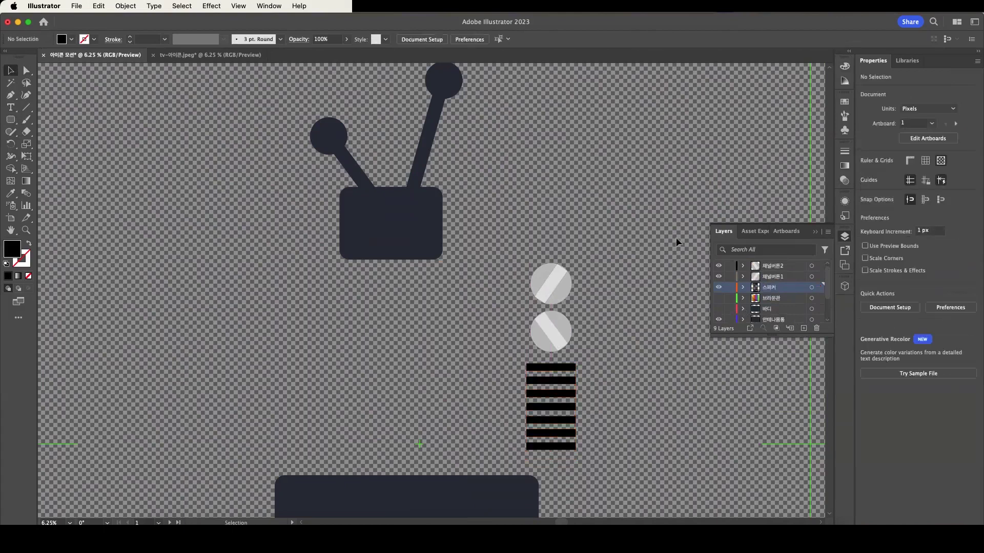
- Show the 브라운관 and 바디 layers again and select the striped screen group
left_click(718, 299)
left_click(719, 308)
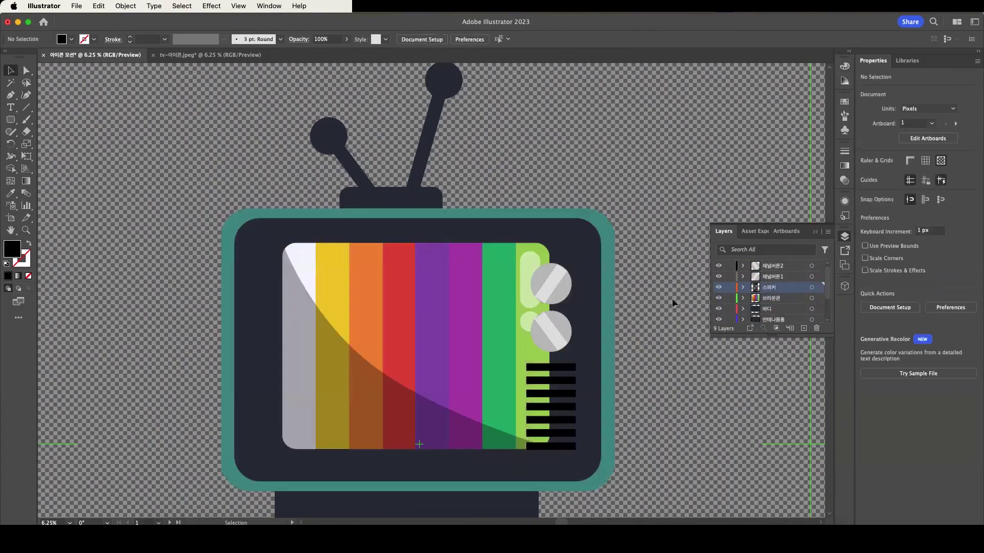
left_click(614, 299)
left_click(394, 312)
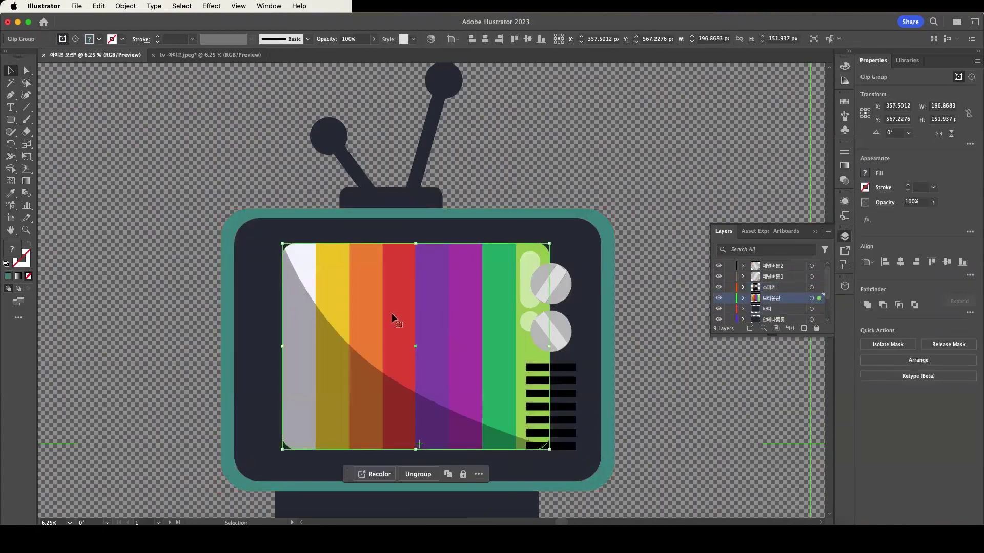
scroll(532, 324, "down", 3)
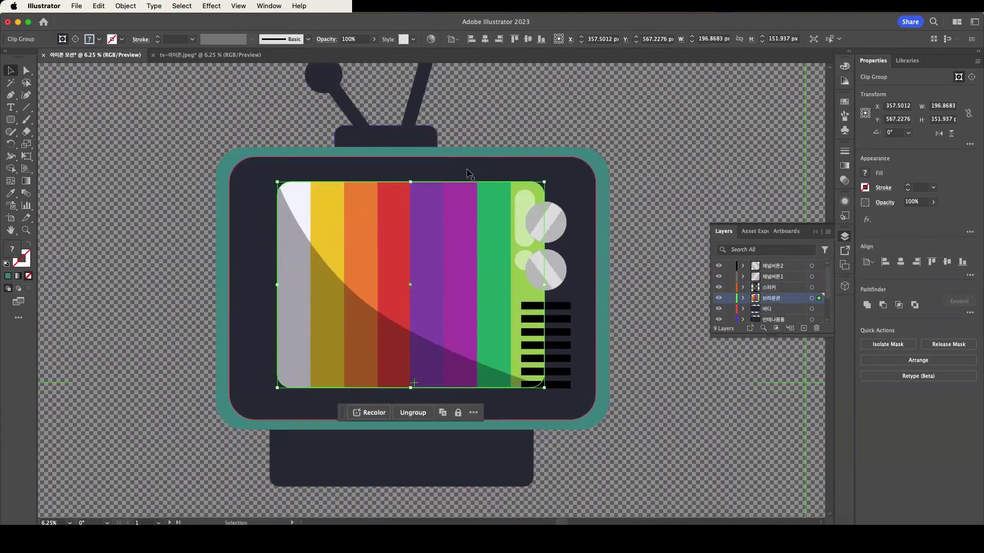
- Try shifting the TV's dark front panel slightly left within the green body, undo the move, and deselect
left_click_drag(465, 173, 449, 174)
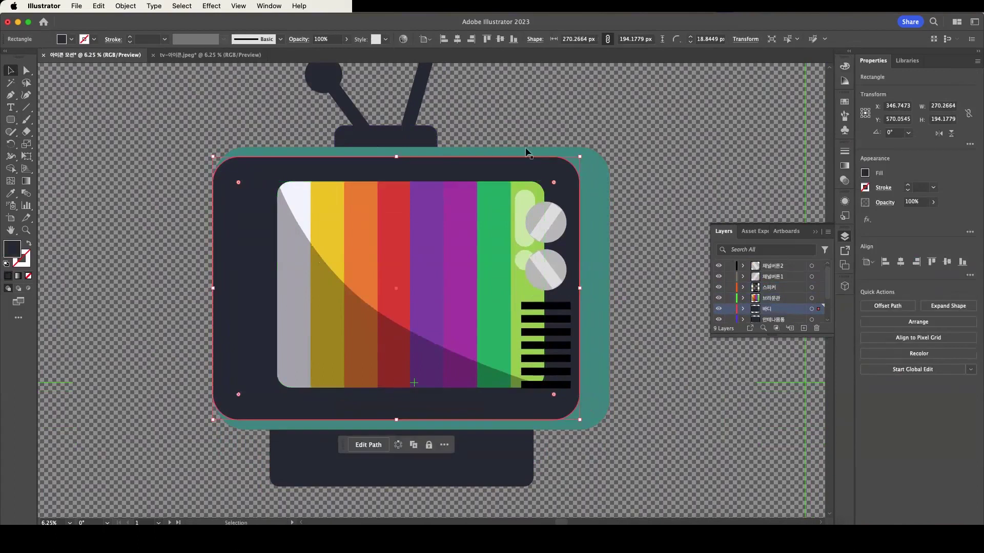
left_click(644, 155)
key("cmd+z")
left_click(634, 158)
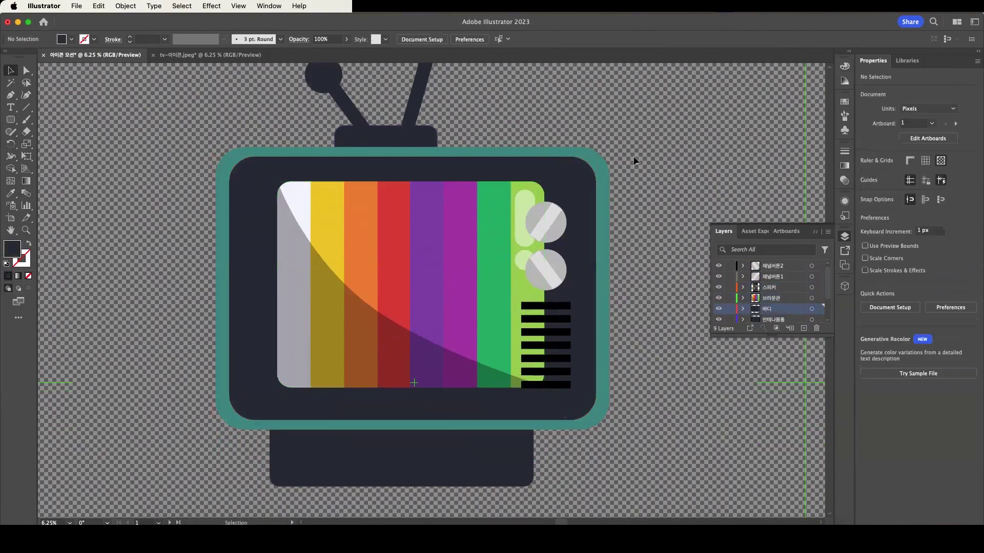
- Group the TV's dark front panel with the green body
left_click(575, 179)
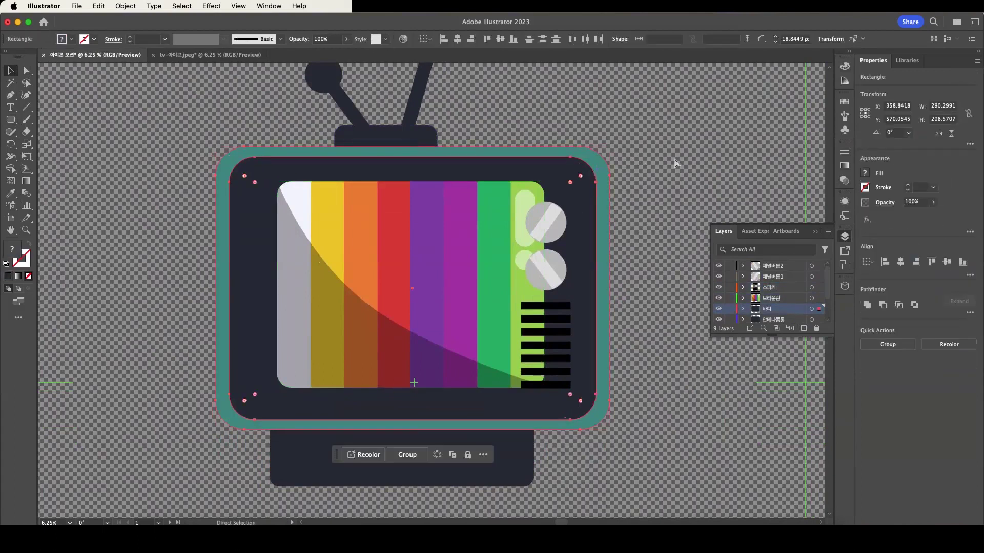
left_click(587, 179, "shift")
key("cmd+g")
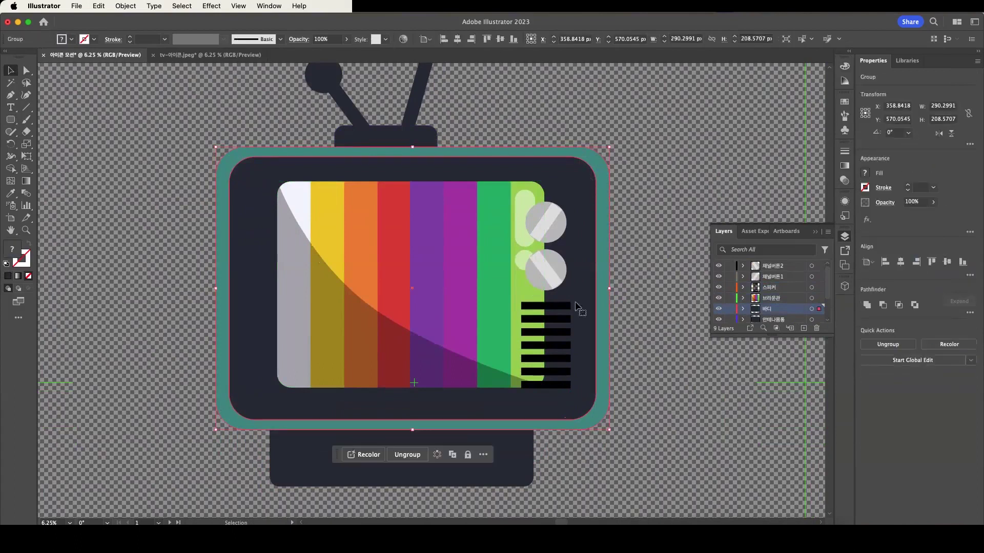
- Rearrange the TV parts: stand up behind the body, striped screen left, and both knobs into the dark panel's upper-right area
left_click_drag(528, 469, 533, 445)
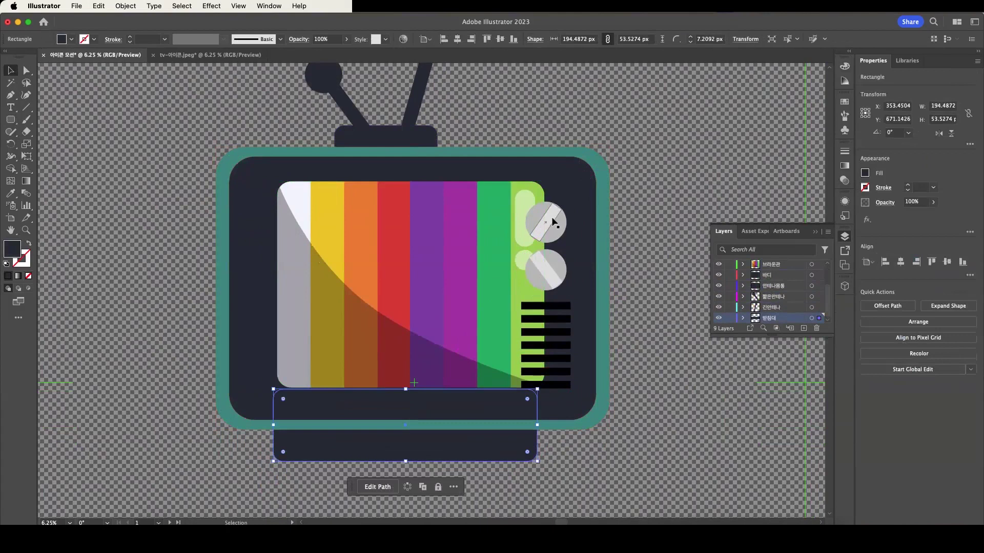
left_click(430, 234)
left_click_drag(363, 243, 339, 245)
left_click_drag(547, 224, 555, 205)
left_click_drag(552, 283, 561, 271)
left_click(546, 371)
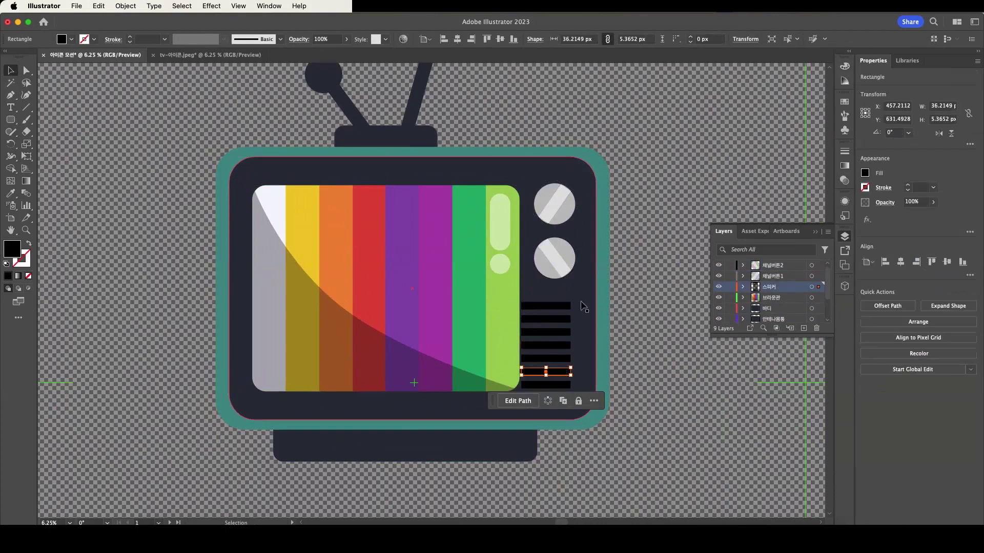
left_click(668, 285)
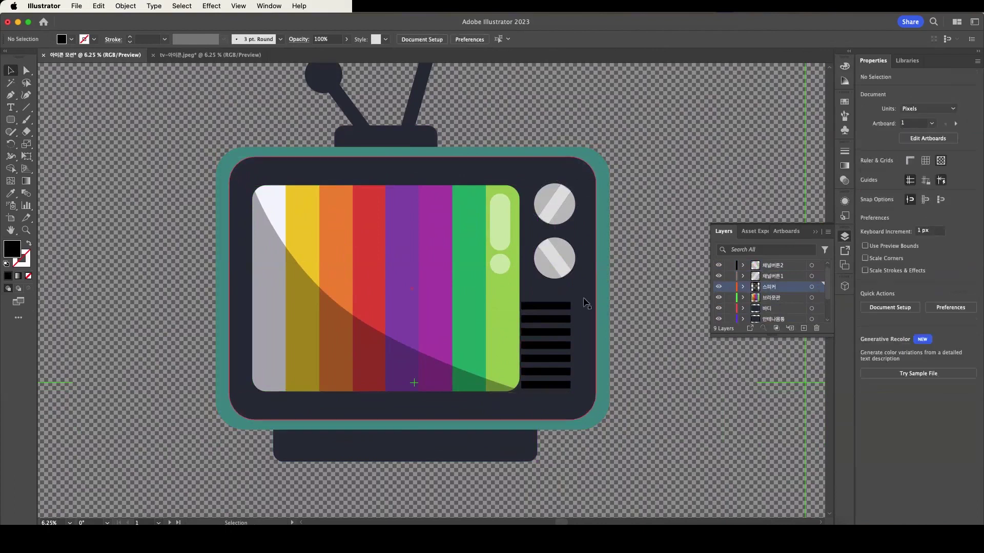
double_click(555, 307)
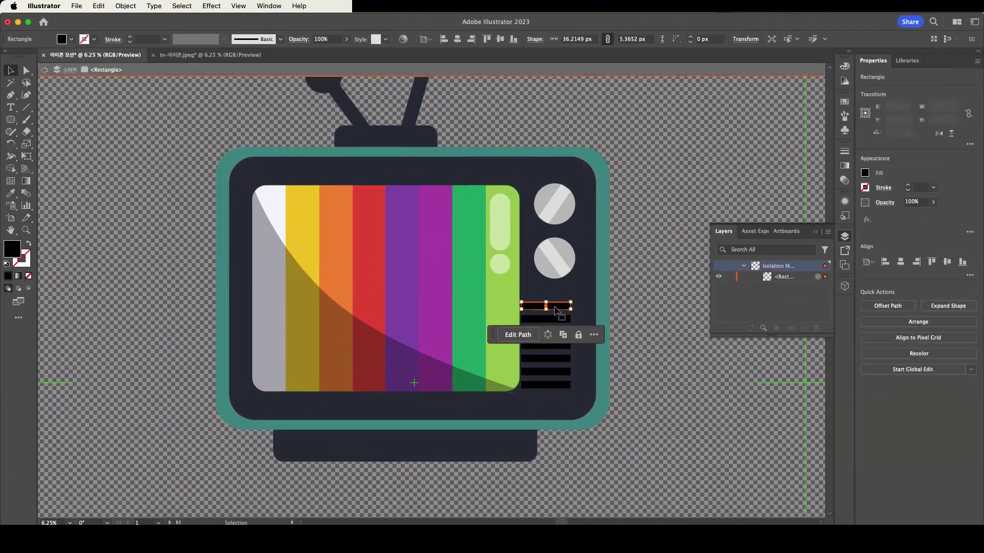
double_click(648, 293)
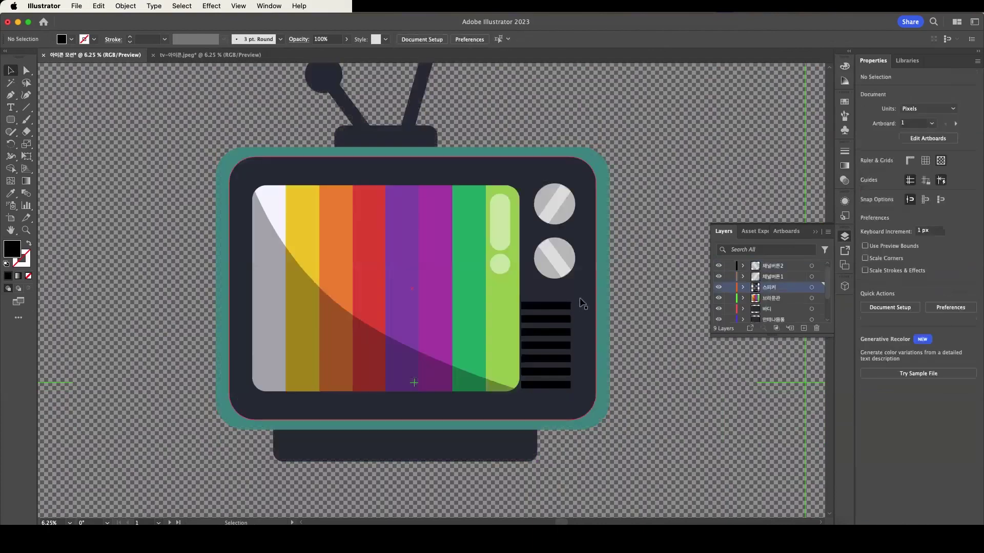
left_click_drag(580, 299, 558, 300)
key("super+z")
left_click(684, 362)
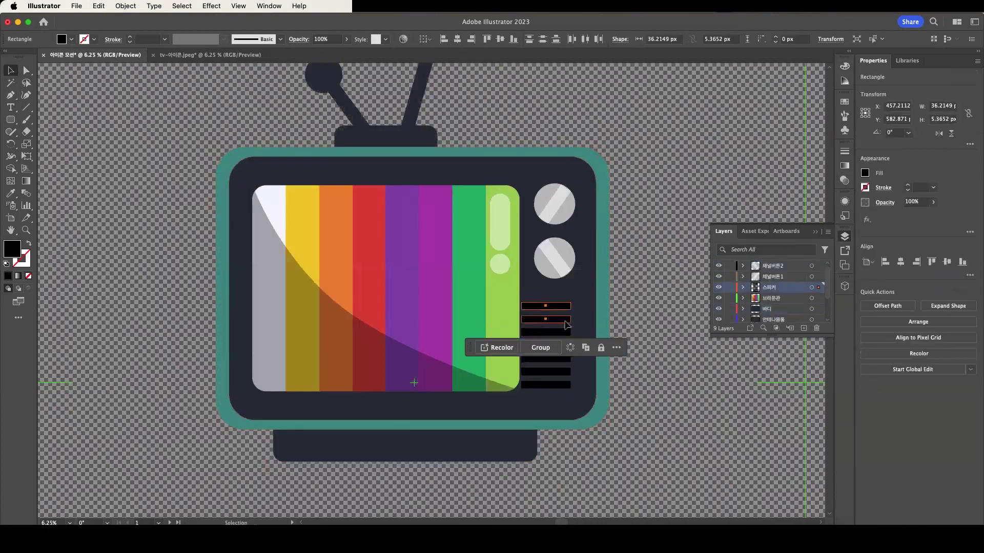
- Move all the black speaker bars up and right beneath the knobs, and nudge both knobs right to line up with them
left_click_drag(570, 336, 566, 389)
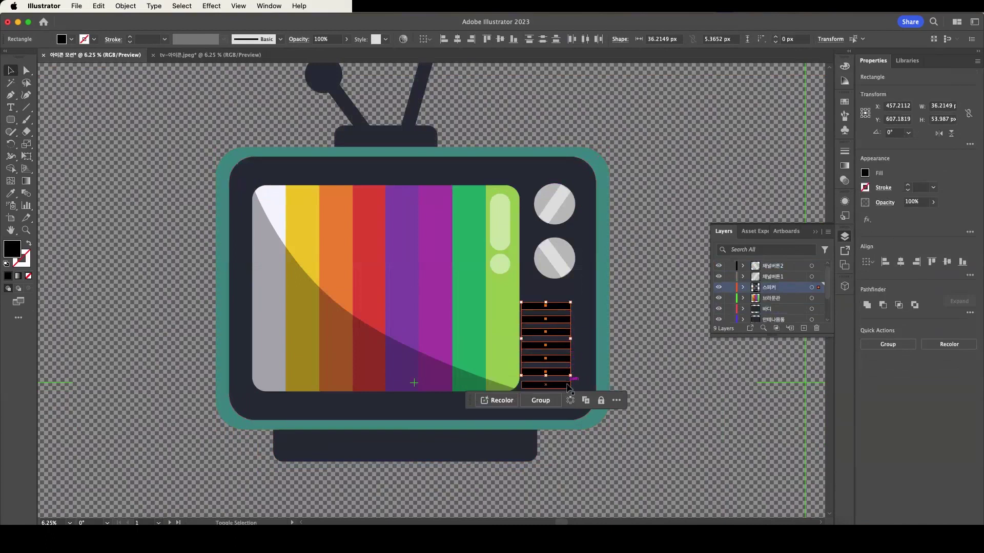
left_click_drag(564, 351, 577, 337)
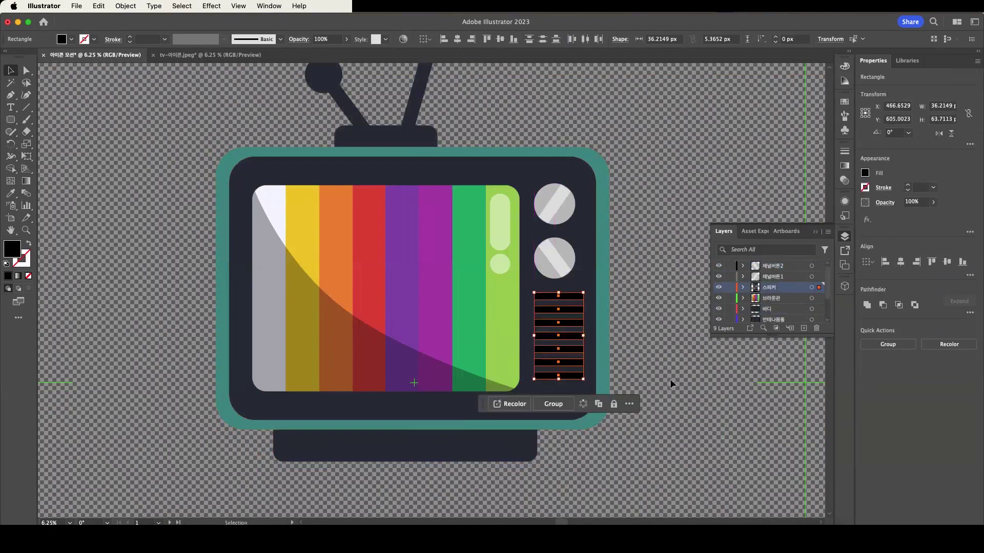
left_click(663, 303)
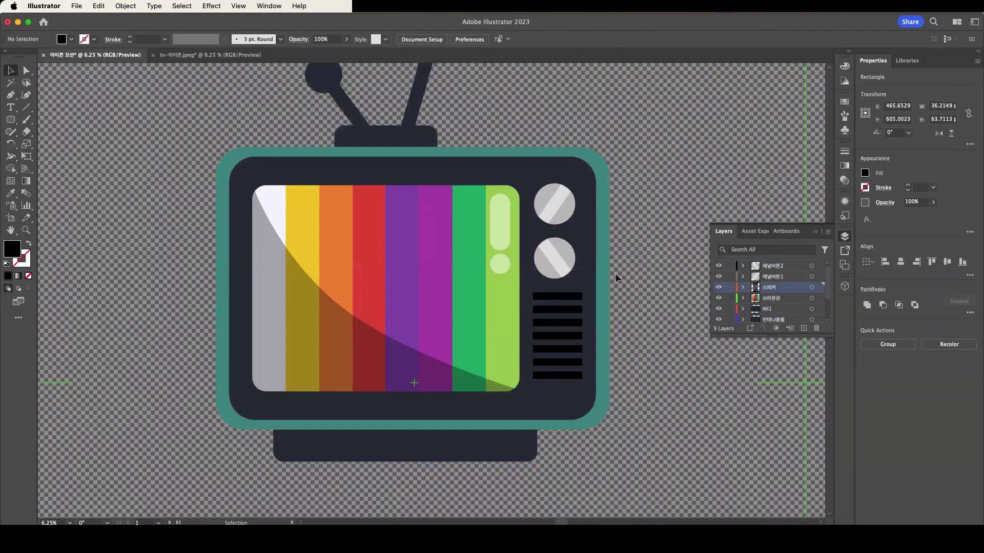
left_click(566, 262)
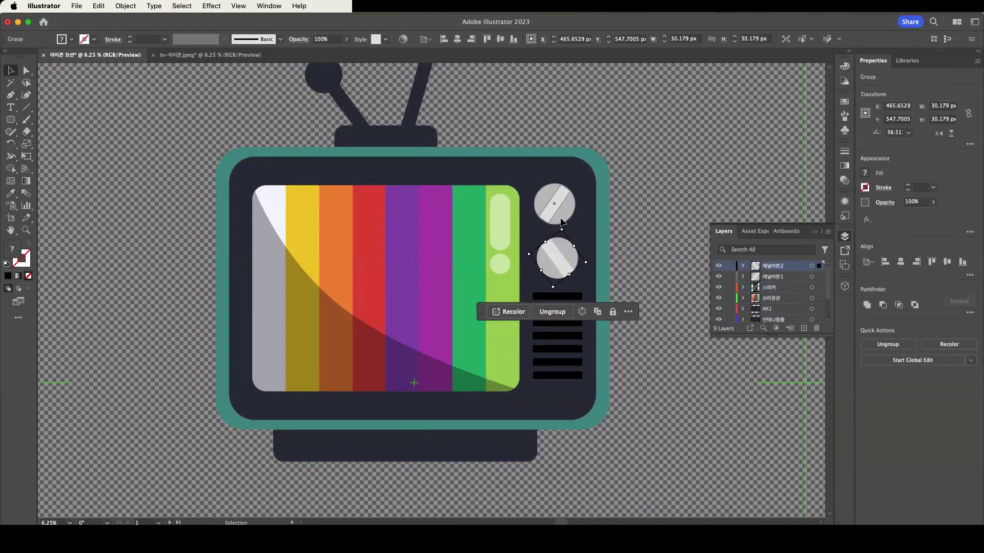
left_click(561, 222)
- Select the antenna base together with both antennas and shift them right toward the middle of the TV body
left_click_drag(494, 213, 507, 279)
left_click(395, 204)
left_click(413, 207)
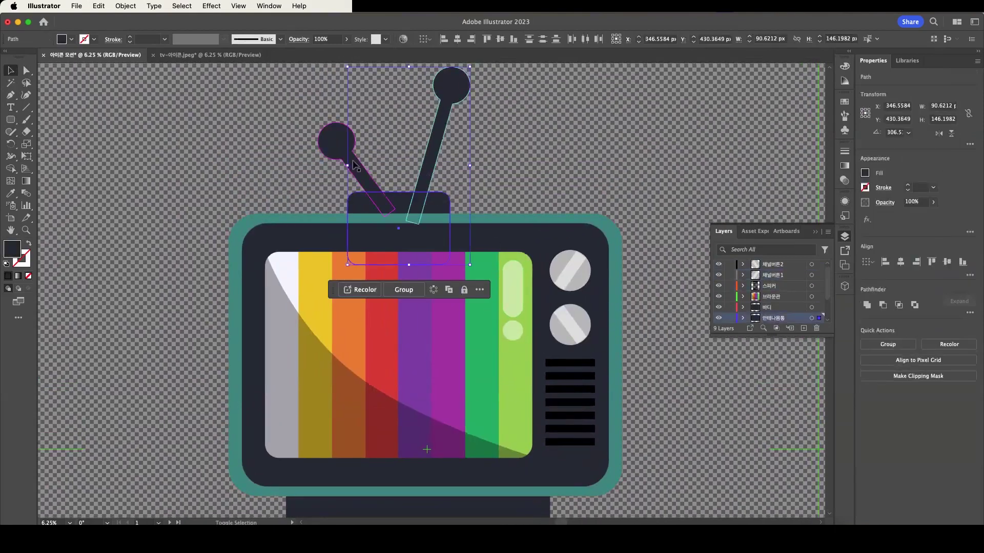
left_click(333, 151, "shift")
left_click_drag(437, 208, 452, 209)
- Move the stand slightly up and right under the TV body and deselect it
scroll(452, 209, "down", 5)
left_click_drag(506, 418, 510, 408)
left_click(607, 439)
- Draw a circle about 11 px wide on the short antenna's ball in the 짧은안테나 layer
left_click_drag(589, 377, 592, 446)
left_click_drag(413, 272, 427, 326)
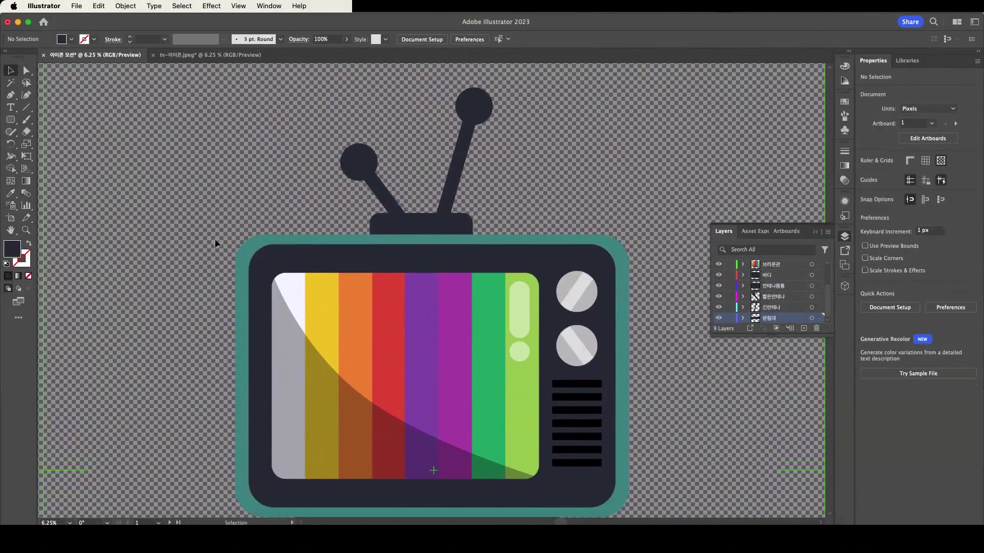
left_click_drag(10, 119, 57, 144)
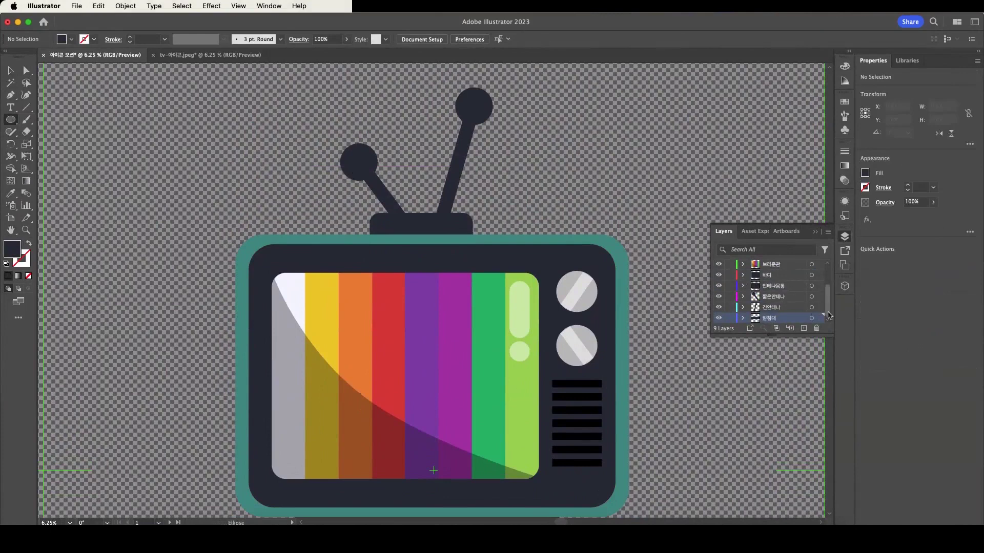
left_click(780, 297)
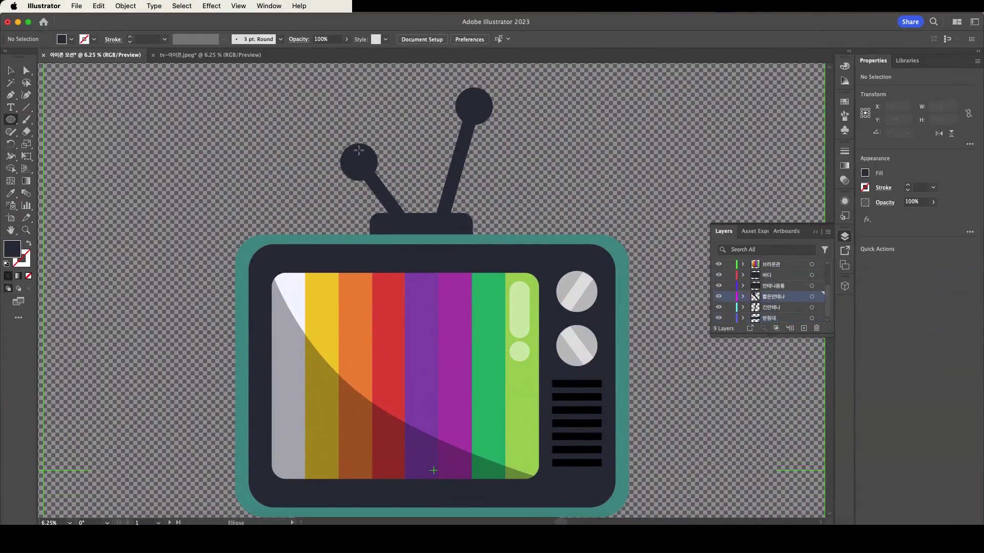
left_click_drag(356, 154, 370, 167)
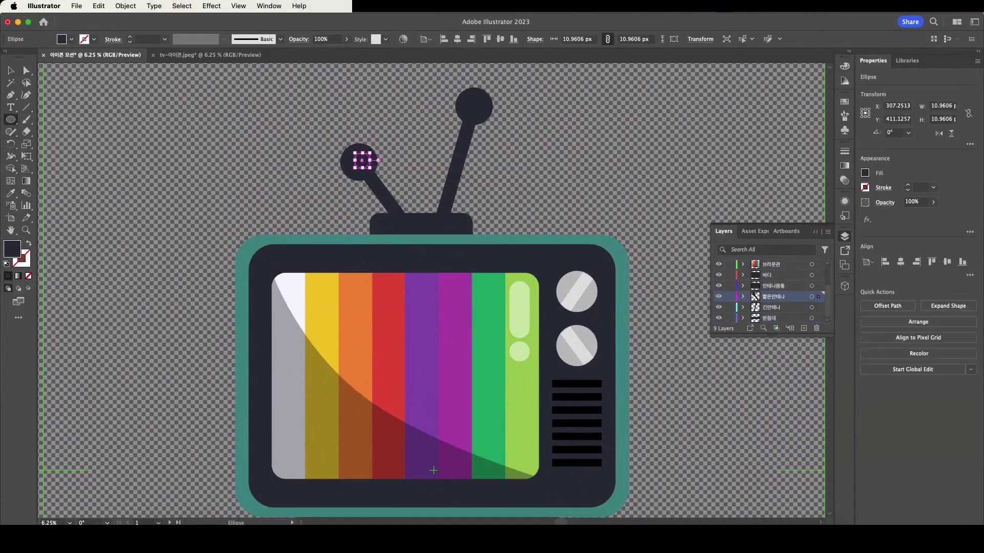
- Fill the small circle with white (ffffff) and move it slightly up on the short antenna's ball
left_click(12, 71)
double_click(12, 249)
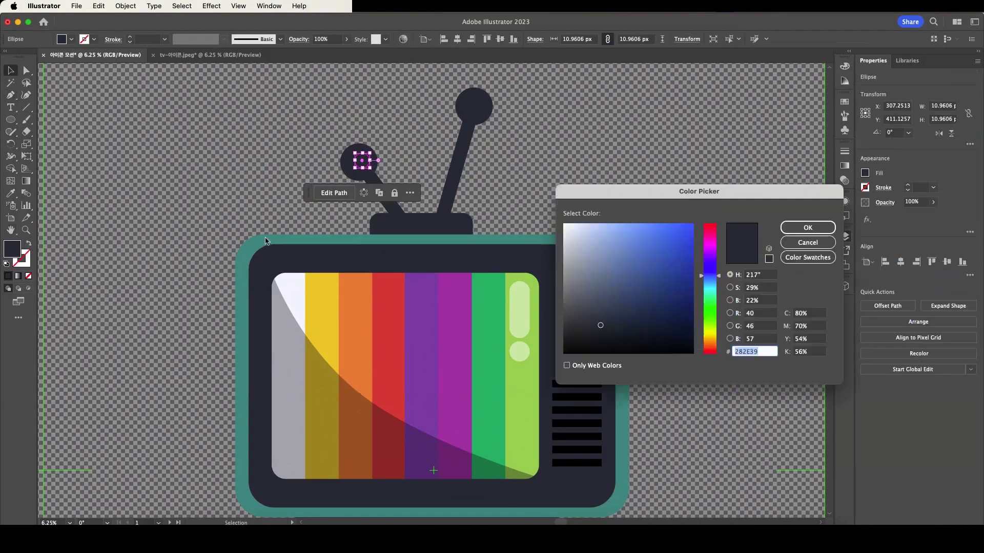
type("ffffff")
left_click(807, 228)
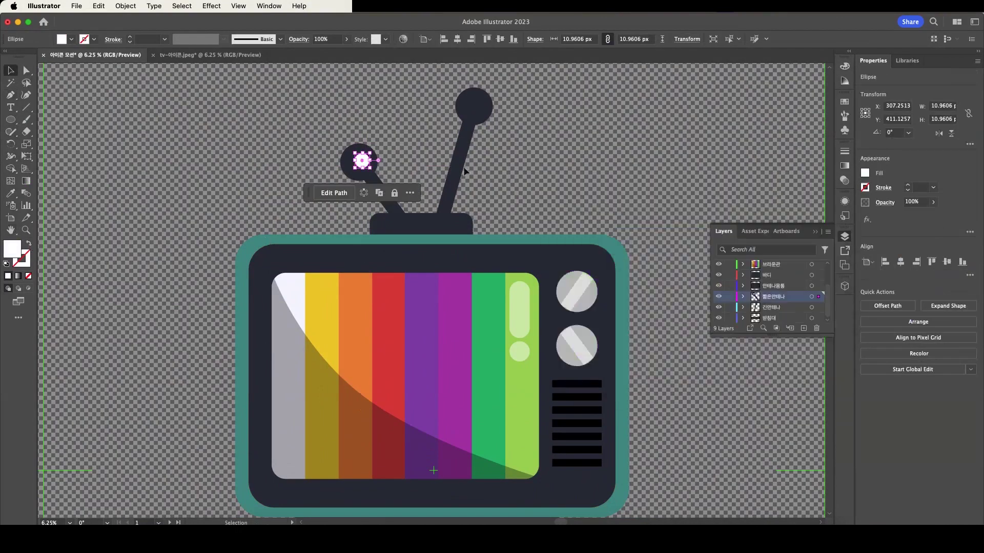
left_click(395, 122)
left_click_drag(367, 160, 368, 156)
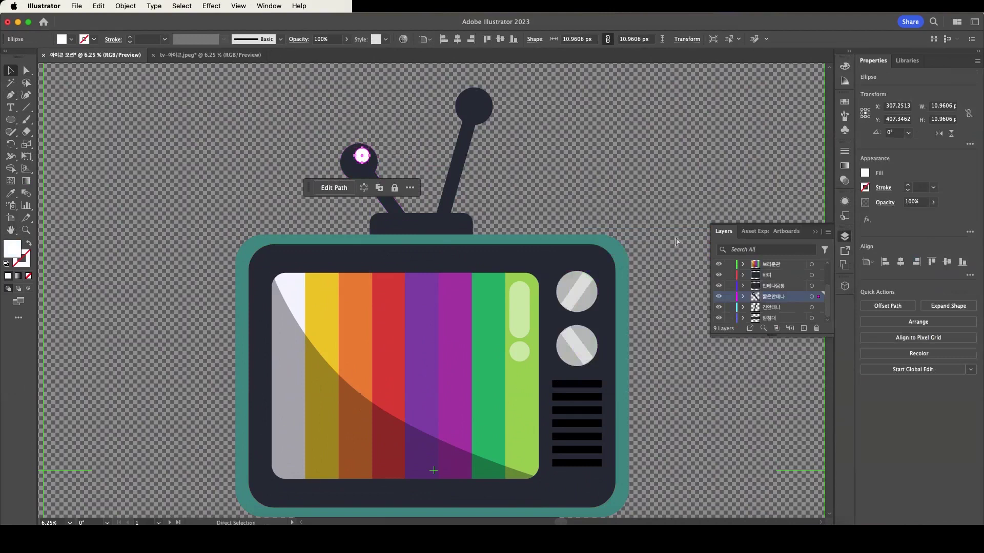
- Paste a copy of the white highlight circle into the 긴안테나 layer and place it on the long antenna's ball
left_click(791, 313)
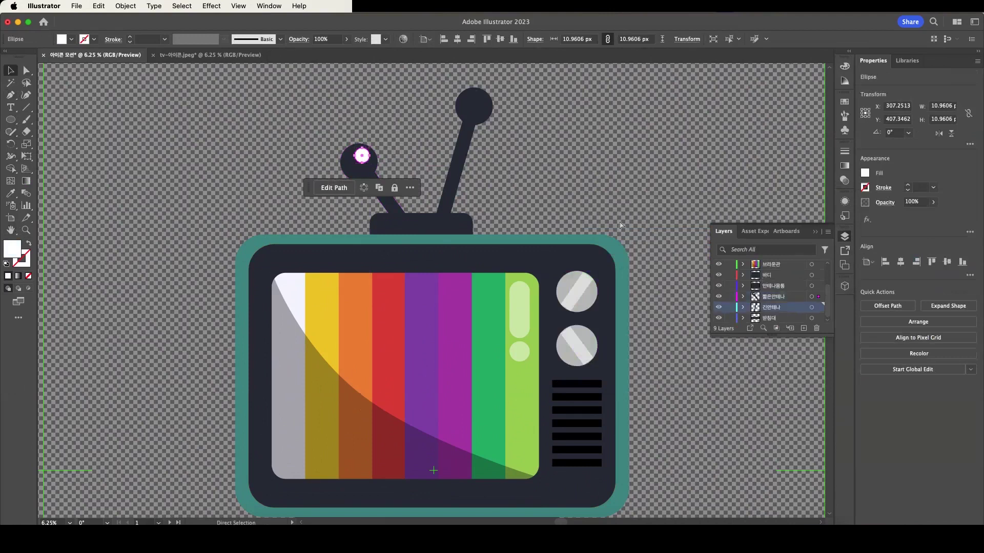
key("ctrl+v")
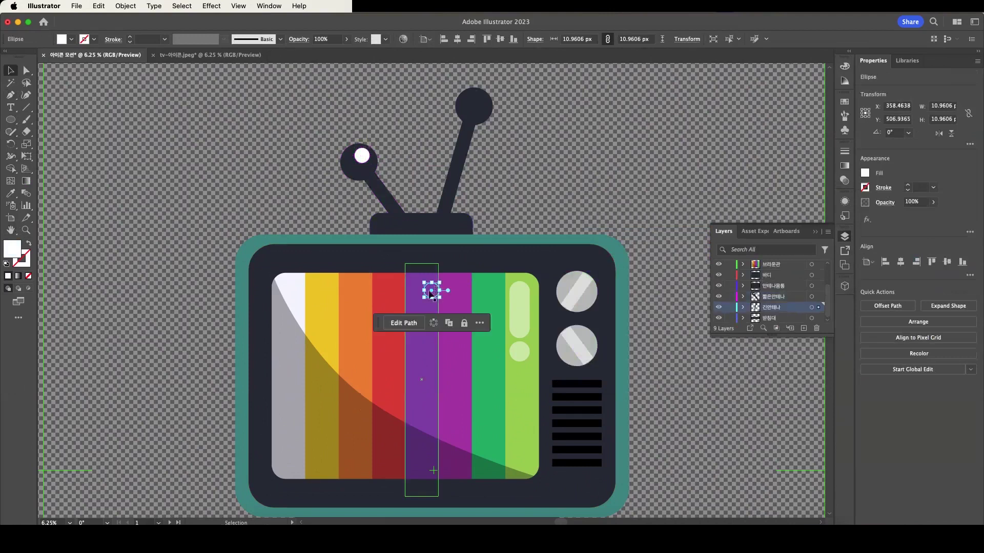
left_click_drag(435, 290, 483, 104)
left_click(577, 128)
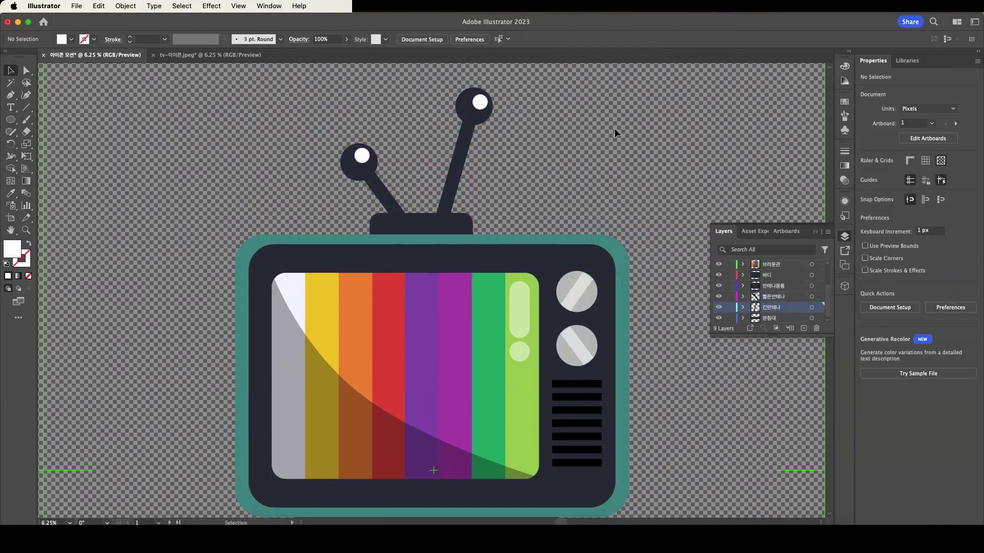
- Examine the TV icon's overall arrangement on the whole artboard and return to a close view
double_click(11, 230)
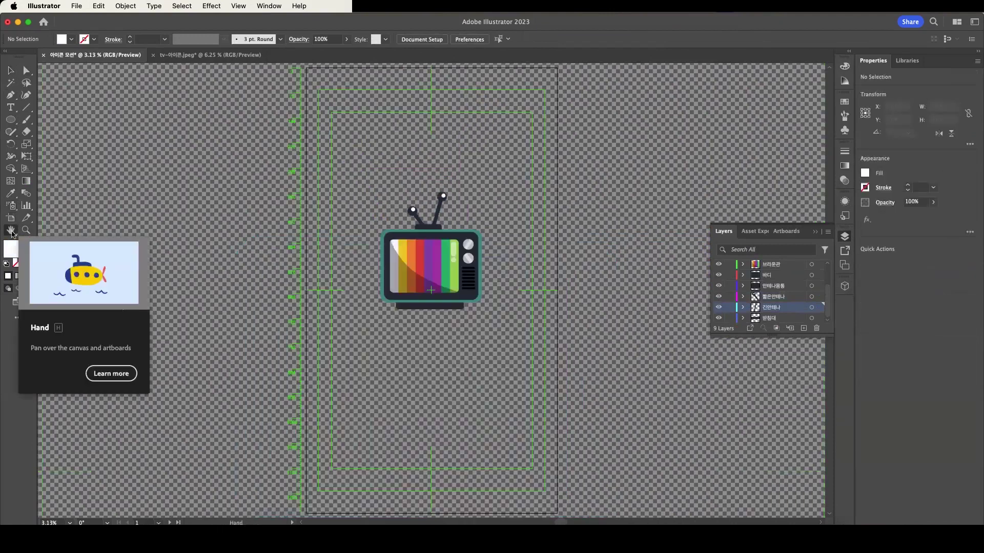
left_click(10, 70)
left_click(149, 182)
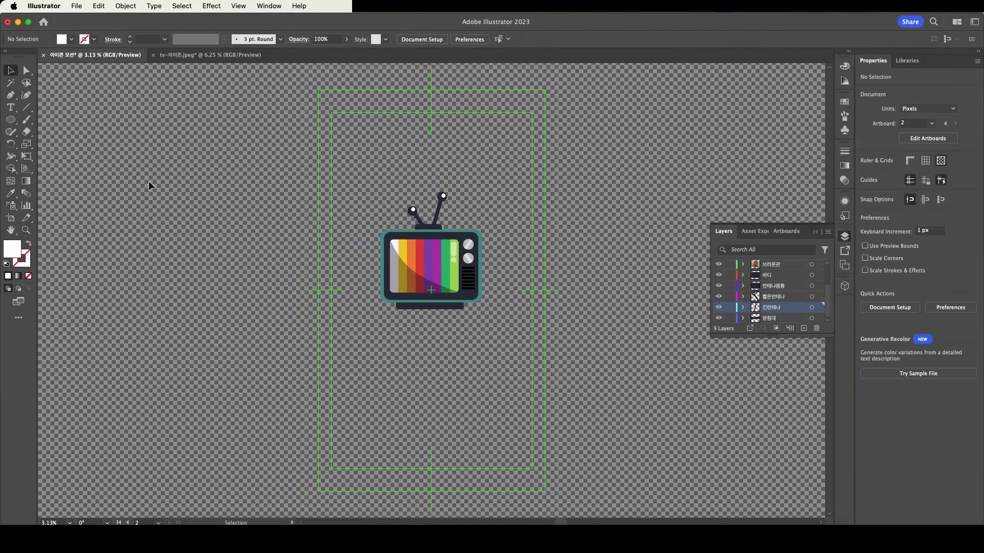
left_click(25, 234)
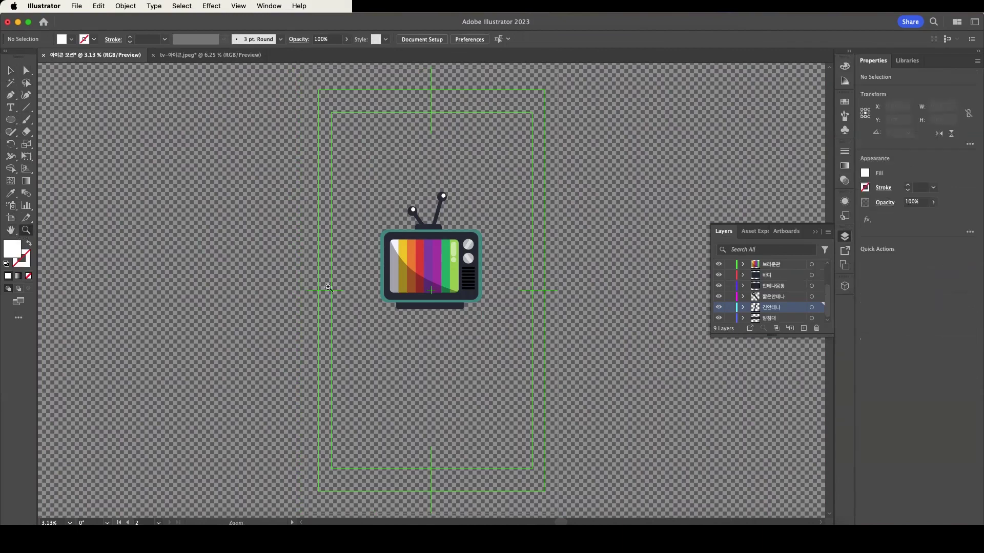
left_click(453, 314)
left_click(397, 249)
left_click(397, 249)
- Draw a vertical rectangle about 18 by 109 px beside the TV in the 받침대 layer and round its corners to about 5.9 px
key("v")
left_click(475, 410)
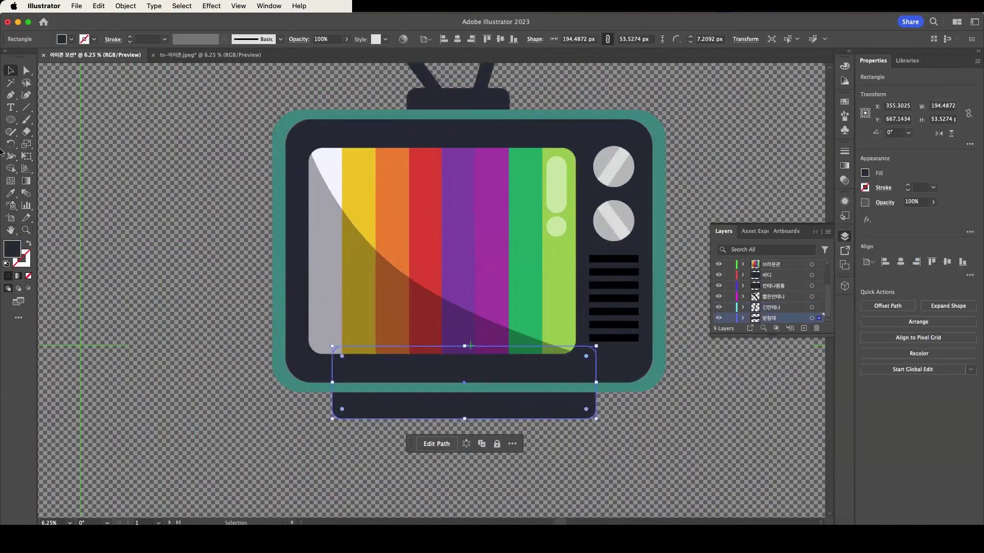
left_click(13, 120)
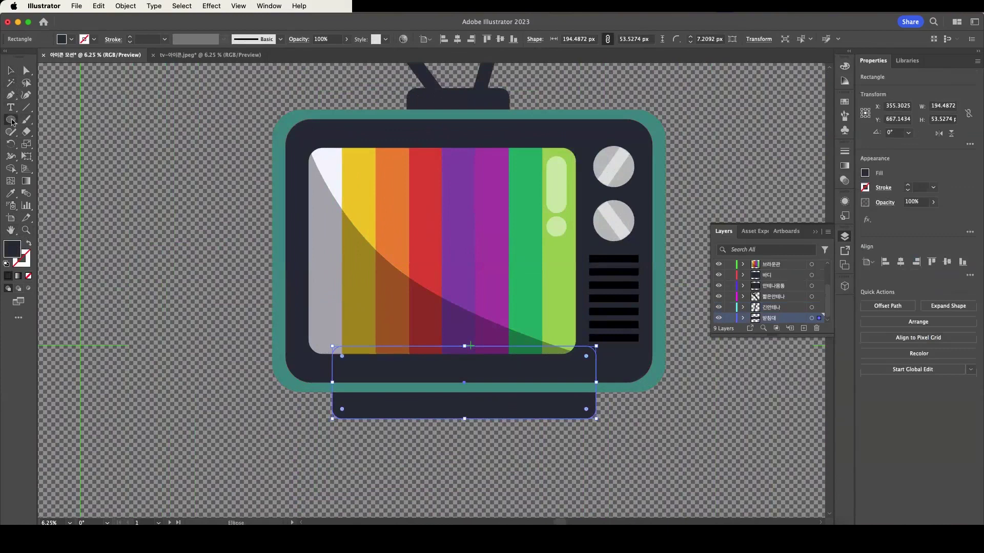
left_click(71, 125)
left_click_drag(148, 188, 173, 334)
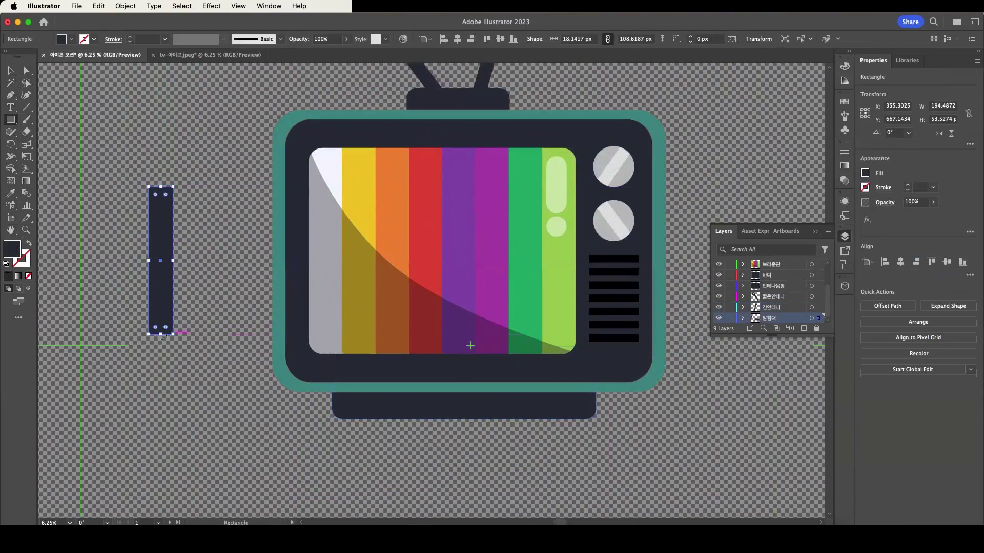
key("v")
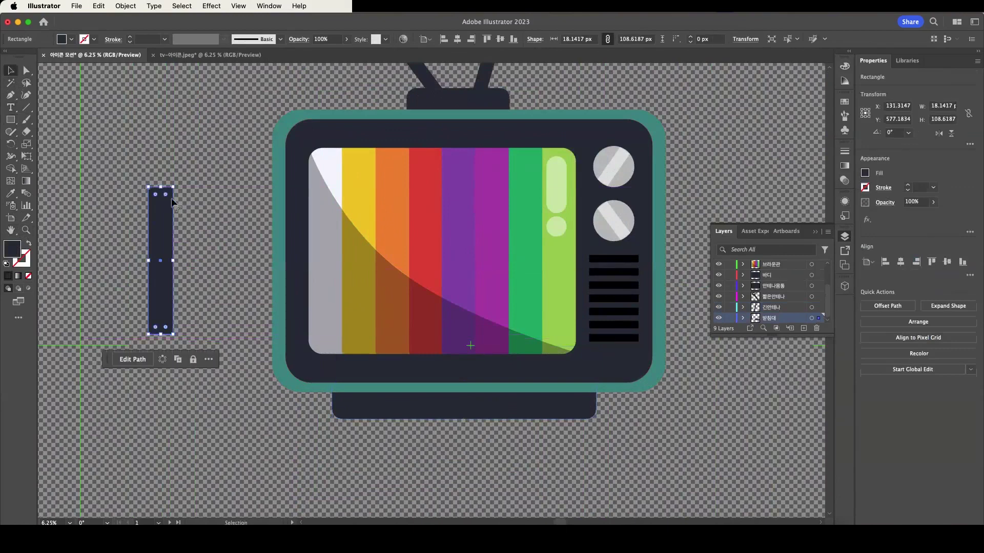
left_click_drag(165, 194, 166, 198)
- Taper the leg's lower end by moving the bottom anchors on each side about 3 px inward
left_click(26, 70)
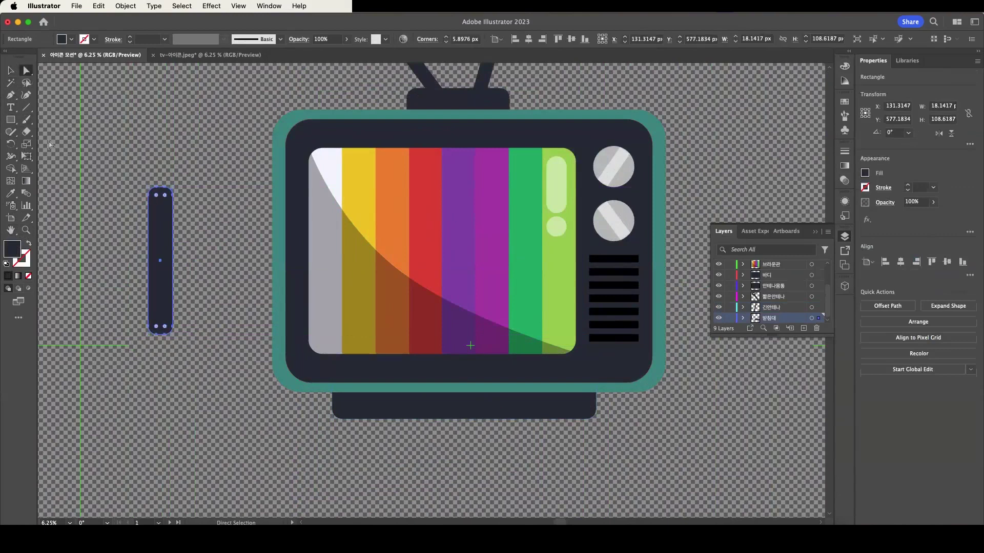
left_click_drag(188, 355, 172, 332)
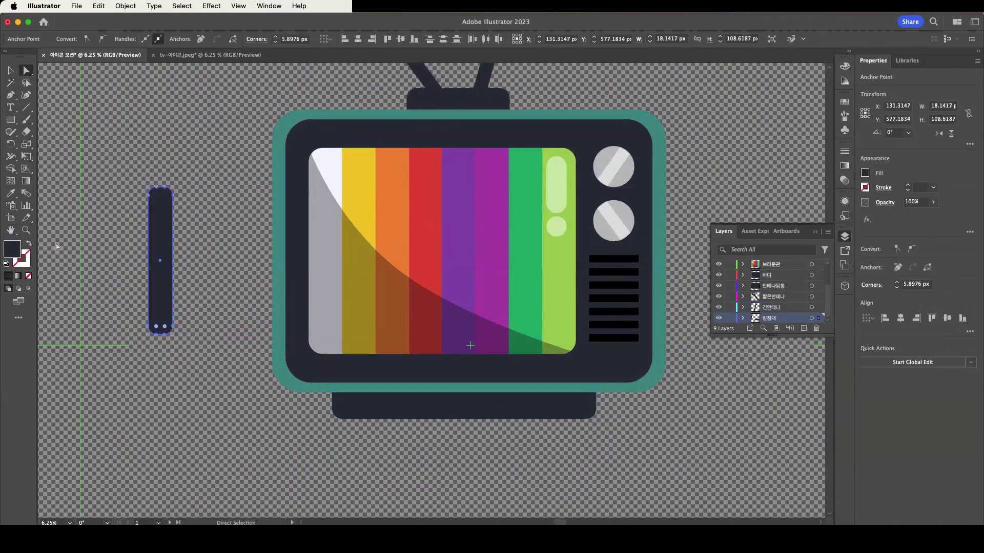
key("z")
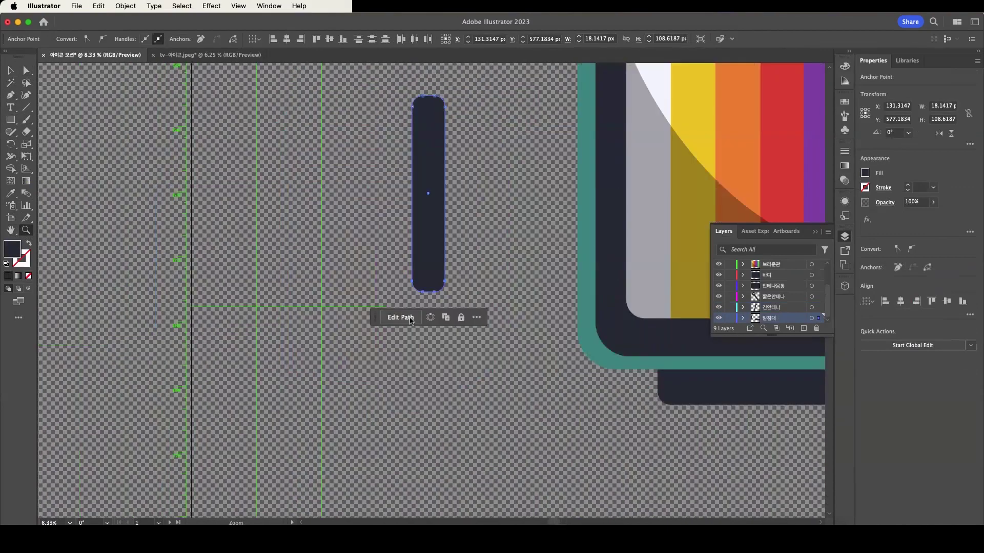
left_click(446, 273)
left_click(28, 74)
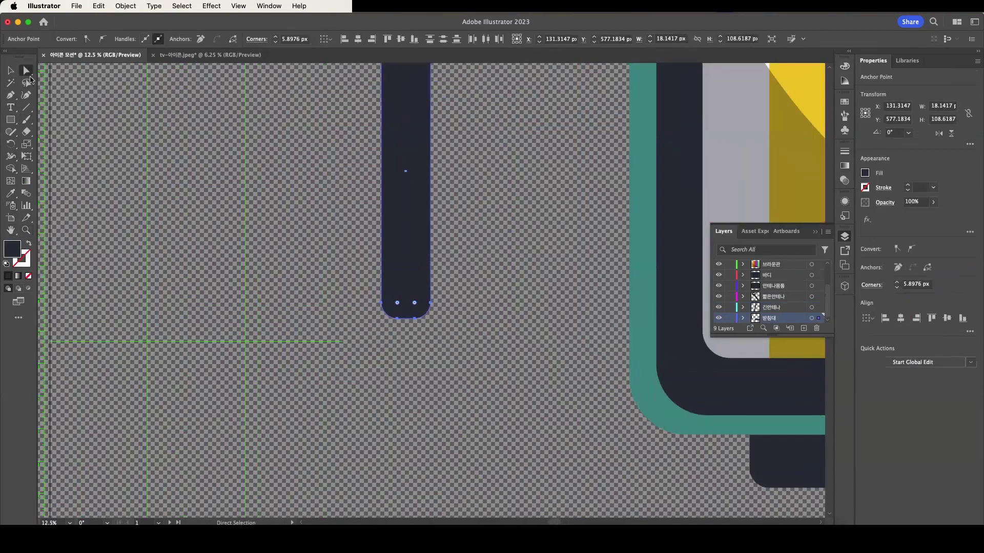
left_click(398, 318)
left_click(382, 307)
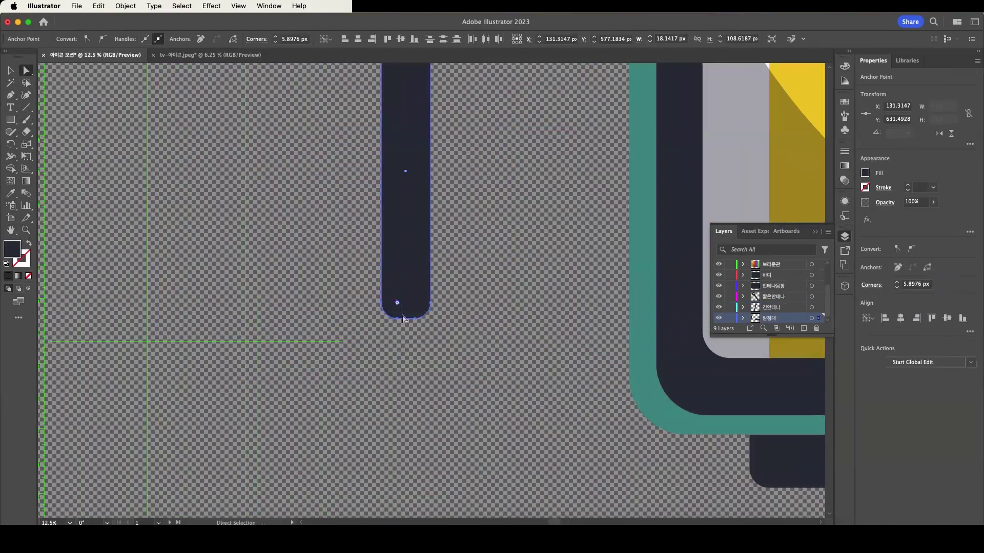
left_click_drag(398, 317, 404, 319)
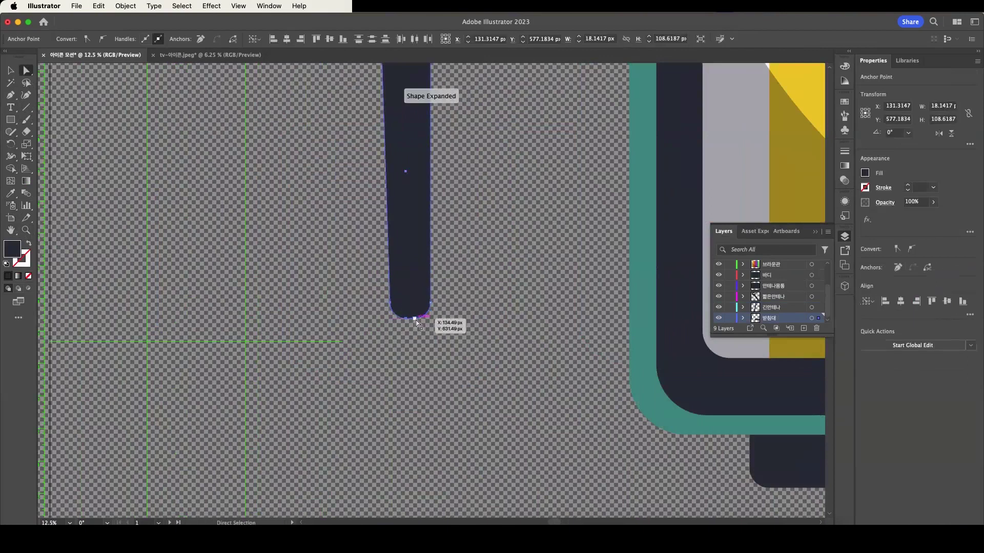
left_click(421, 319)
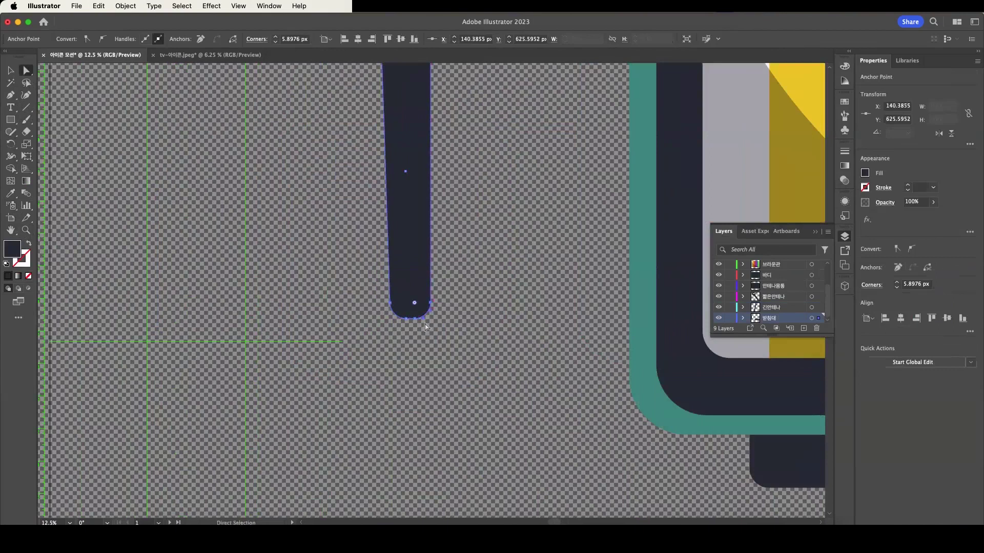
left_click(415, 320)
left_click_drag(413, 319, 407, 321)
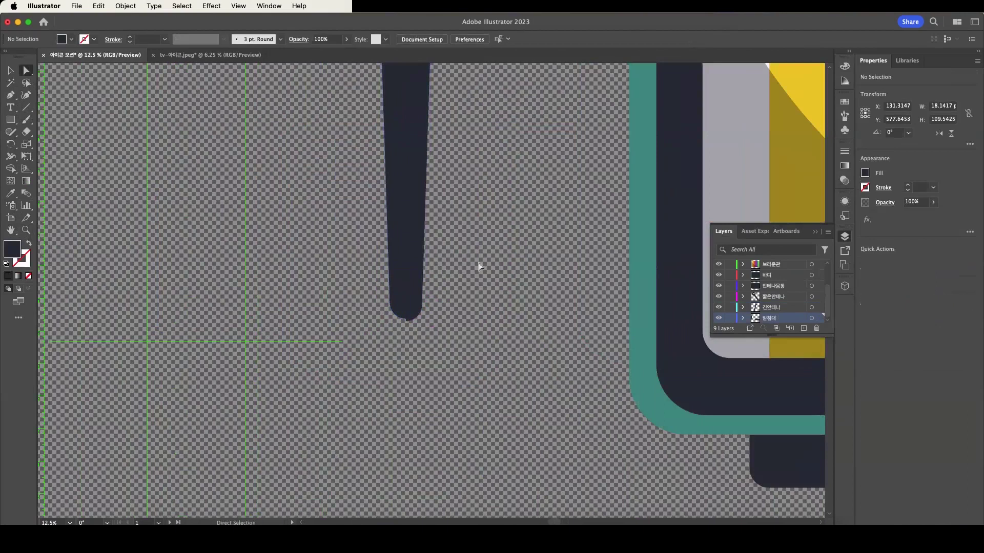
- Line up the two mismatched anchors at the leg's lower tip so the rounded end forms one smooth curve
left_click(402, 300)
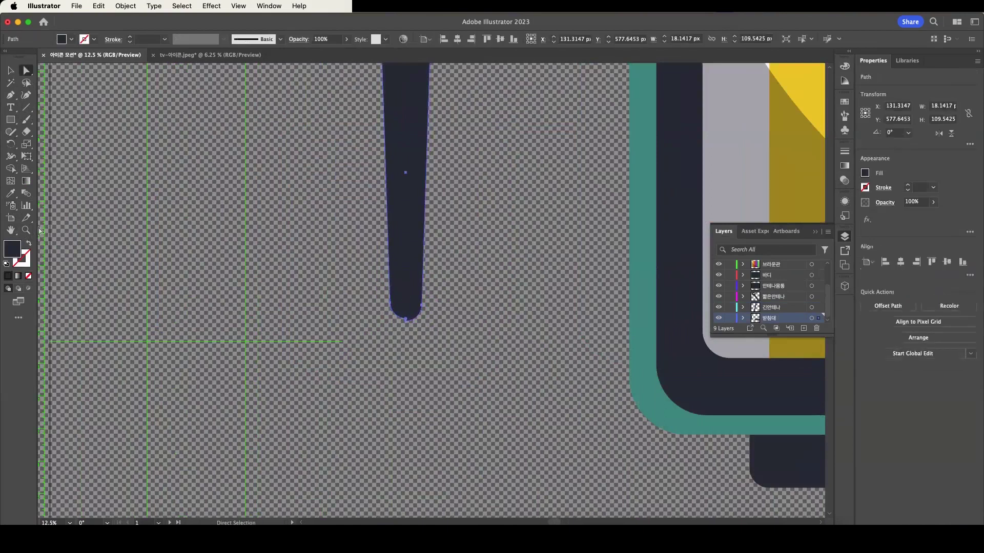
left_click(26, 230)
left_click(412, 324)
left_click(438, 281)
left_click(439, 280)
left_click(27, 71)
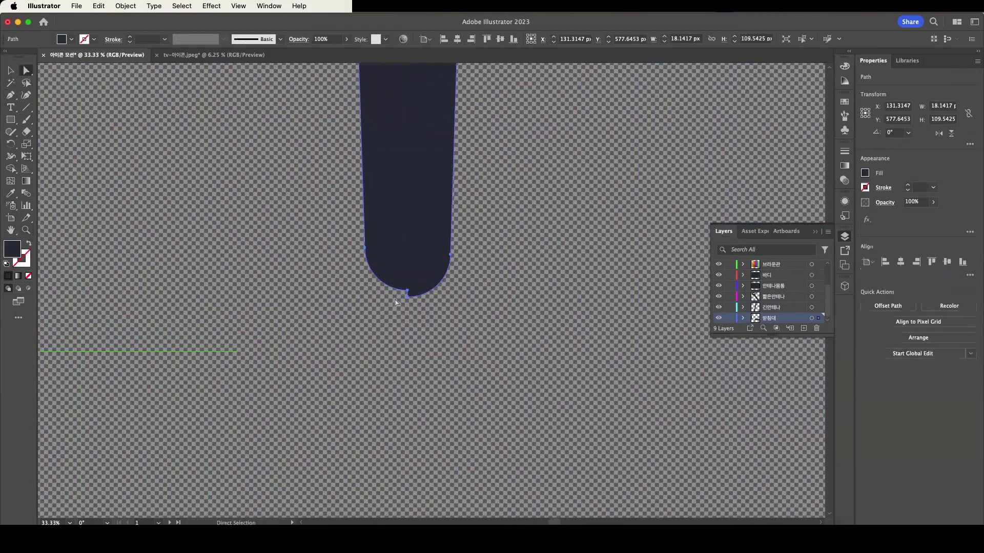
left_click_drag(407, 296, 409, 299)
left_click(389, 362)
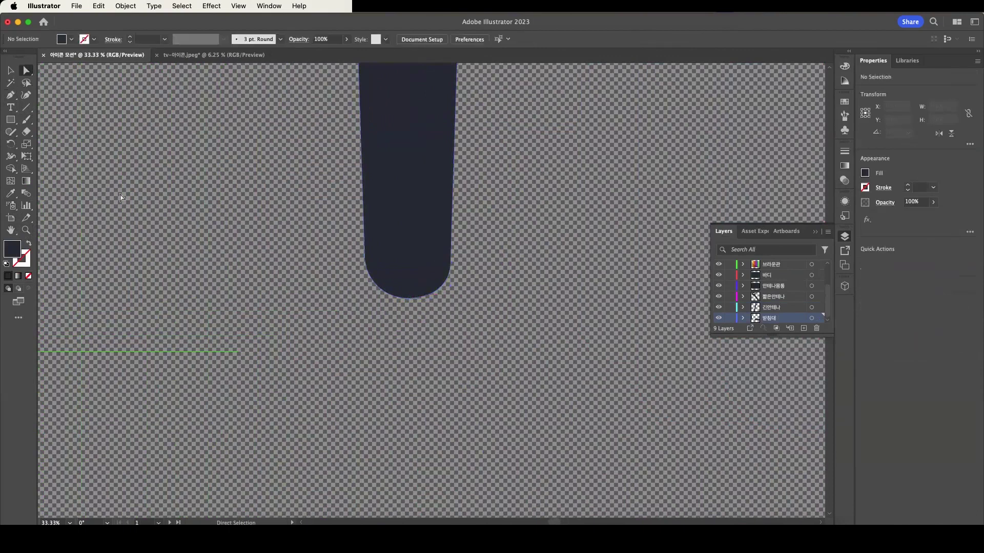
- Place the tapered leg under the left side of the TV stand and tilt it outward to 342°
double_click(10, 231)
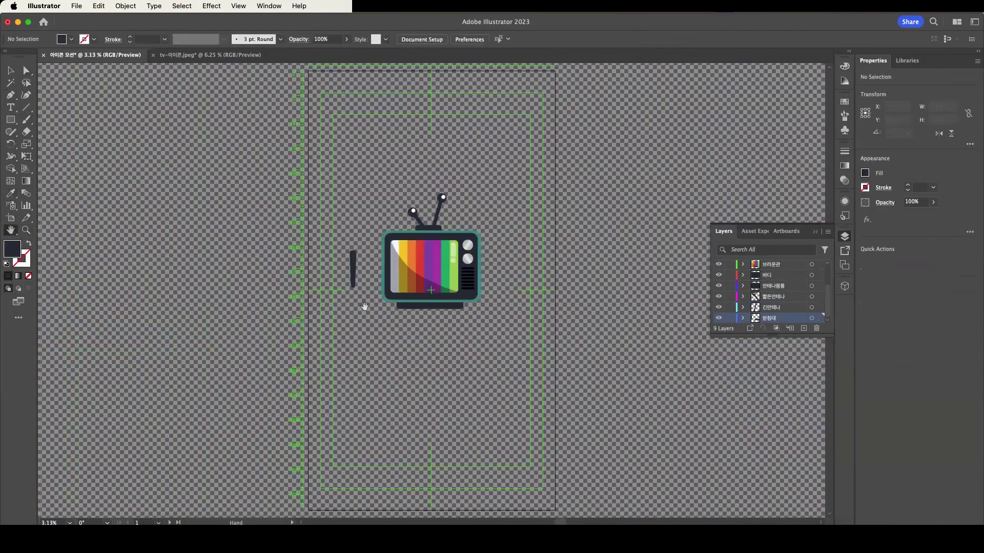
left_click(10, 70)
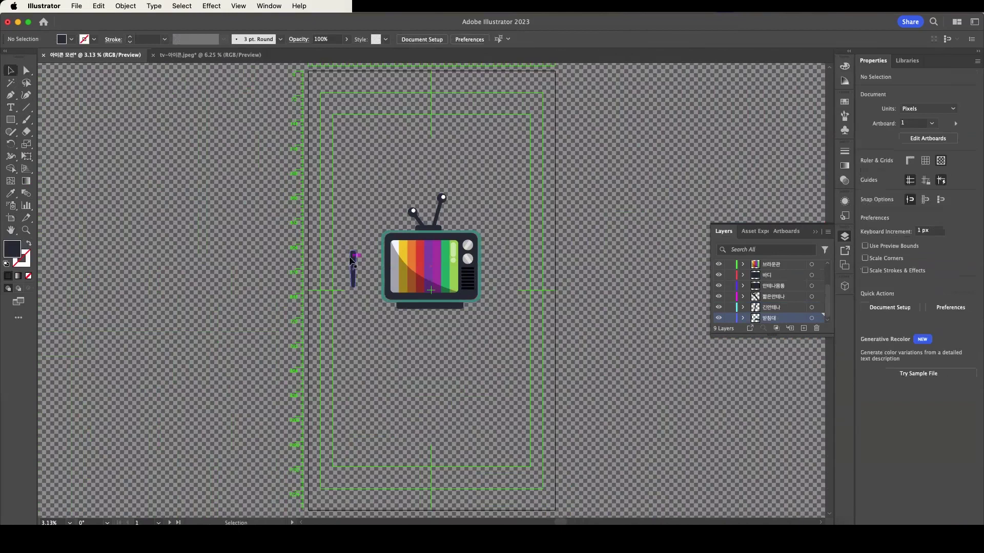
left_click_drag(355, 260, 405, 347)
left_click_drag(407, 310, 404, 306)
left_click(491, 336)
- Duplicate the left leg and reflect the copy across the vertical axis
left_click(402, 318)
key("a")
key("v")
left_click_drag(403, 322, 433, 298)
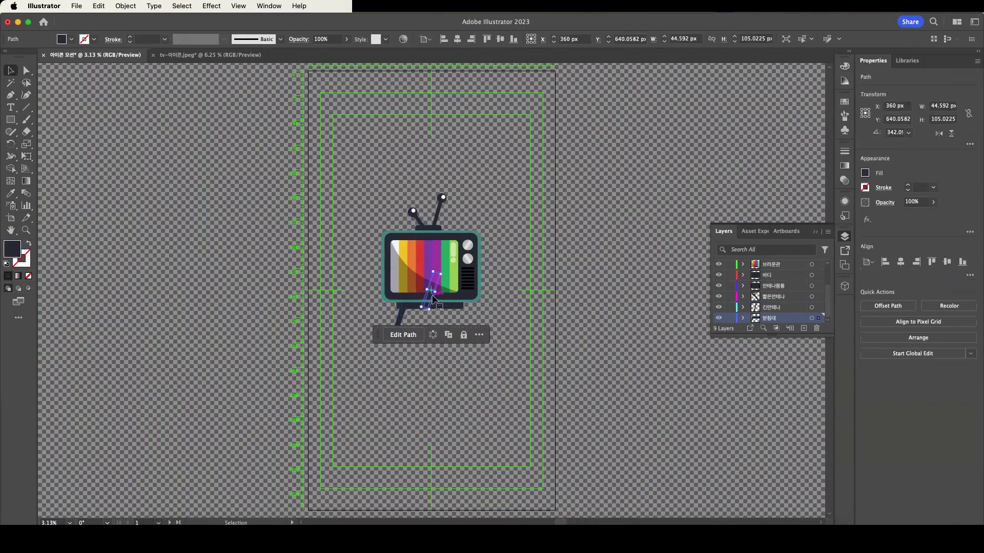
left_click_drag(10, 144, 68, 153)
double_click(11, 144)
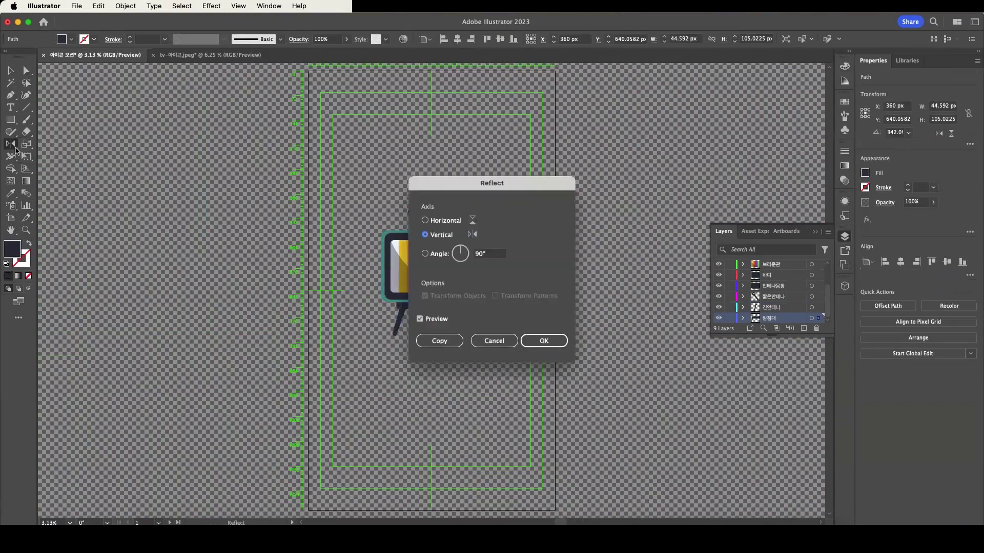
left_click(544, 340)
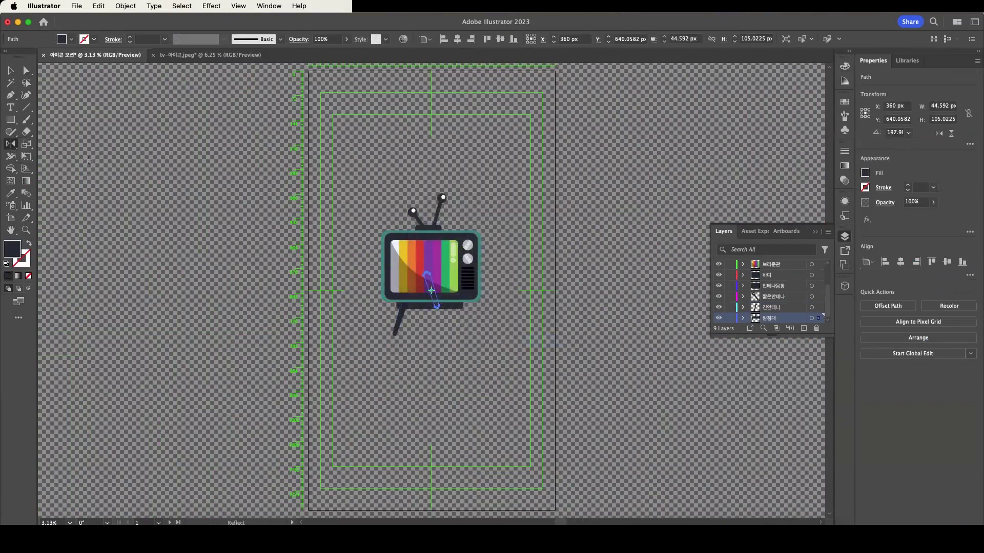
- Place the mirrored leg under the right side of the stand and nudge it 3 px to the right
left_click(9, 72)
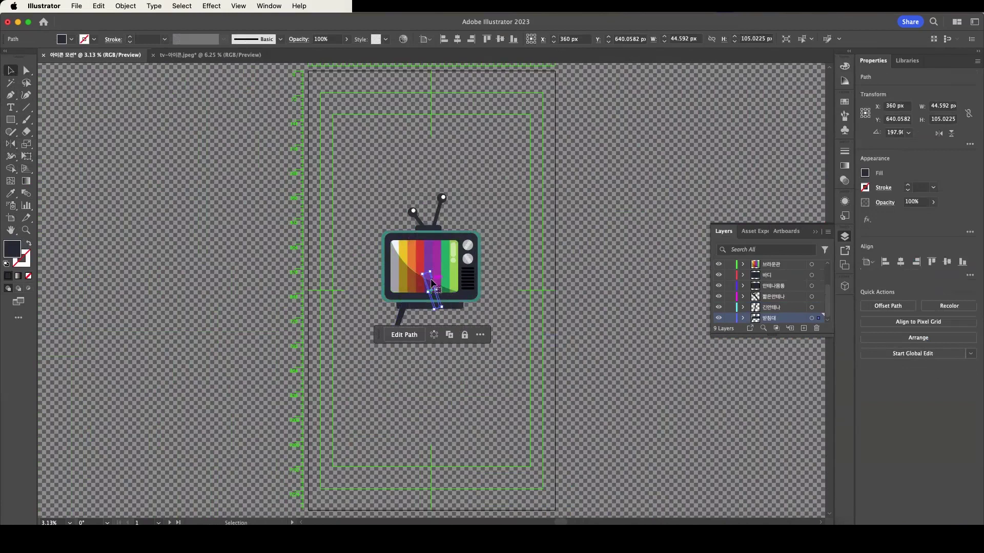
left_click_drag(430, 284, 460, 315)
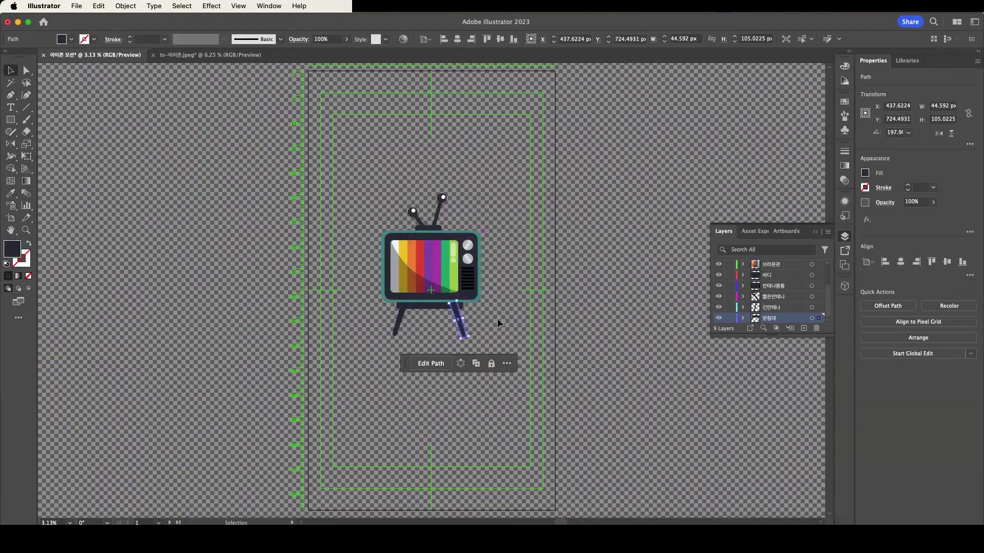
left_click(481, 321)
left_click(463, 322)
key("Right")
key("Right")
key("Right")
left_click(501, 316)
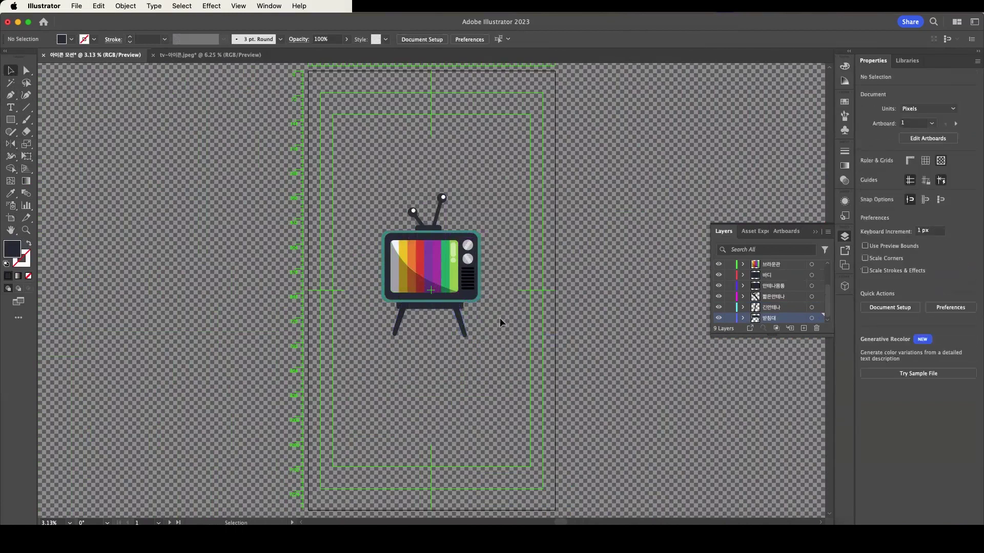
left_click(458, 321)
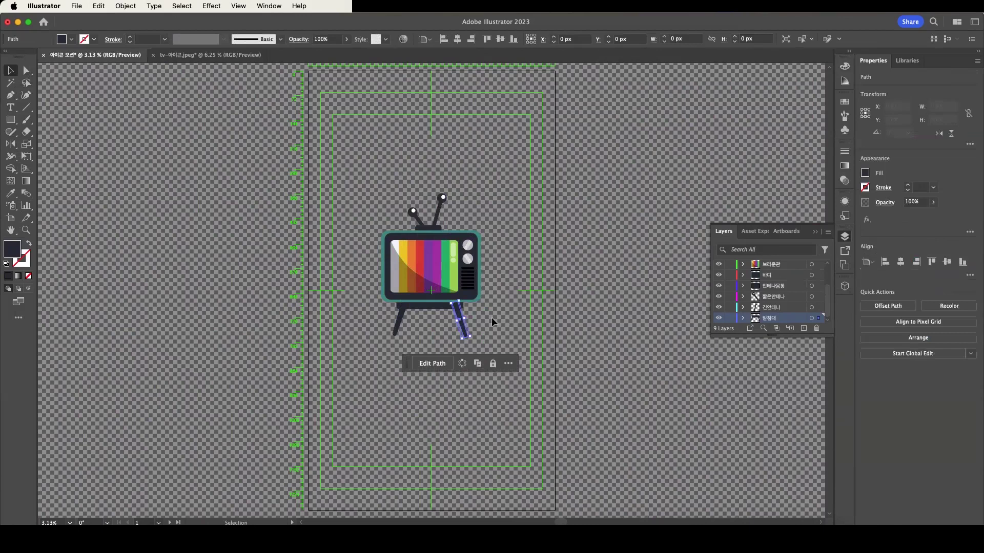
left_click(494, 313)
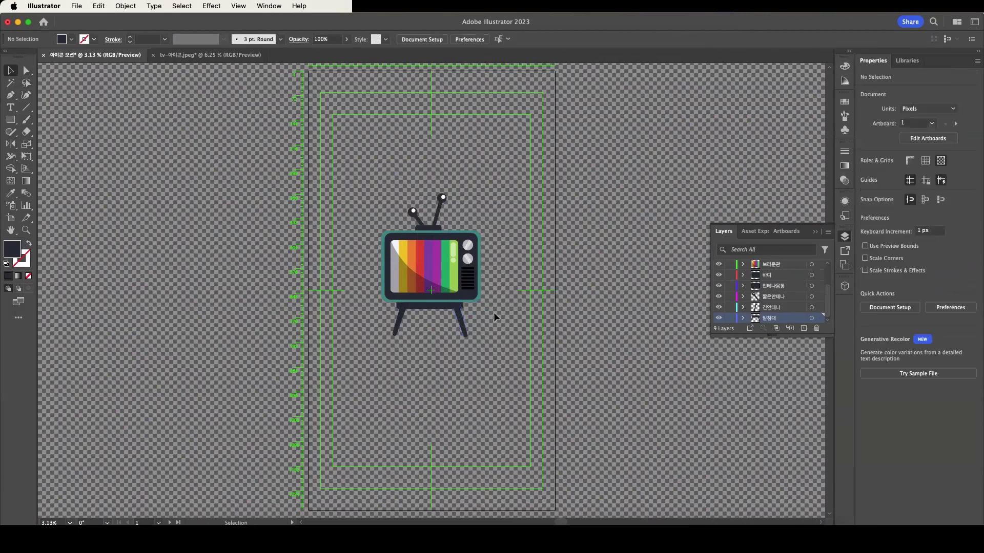
- Raise both legs about 20 px behind the stand and align them with each other along their bottom edges
left_click(460, 324)
left_click(405, 311, "shift")
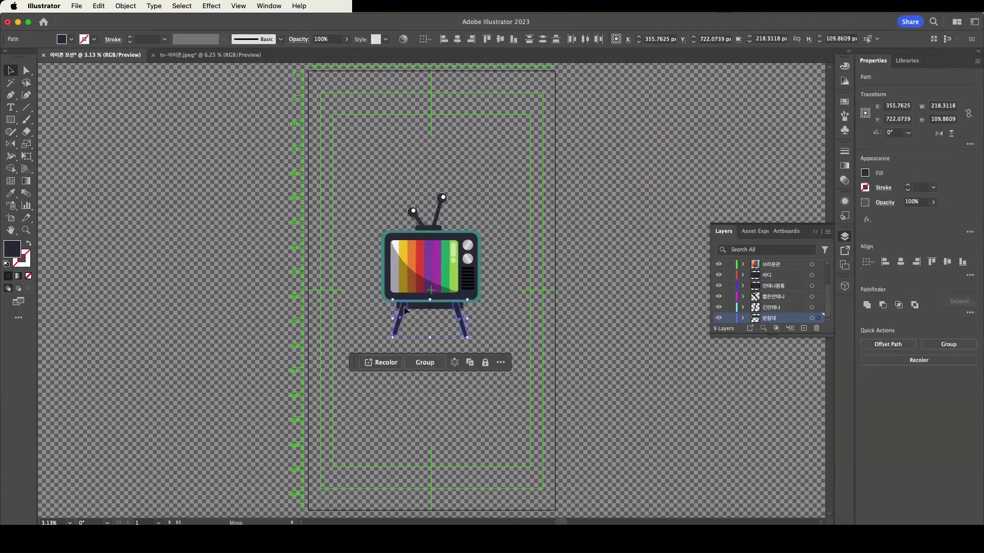
left_click_drag(405, 310, 407, 302)
left_click(461, 329)
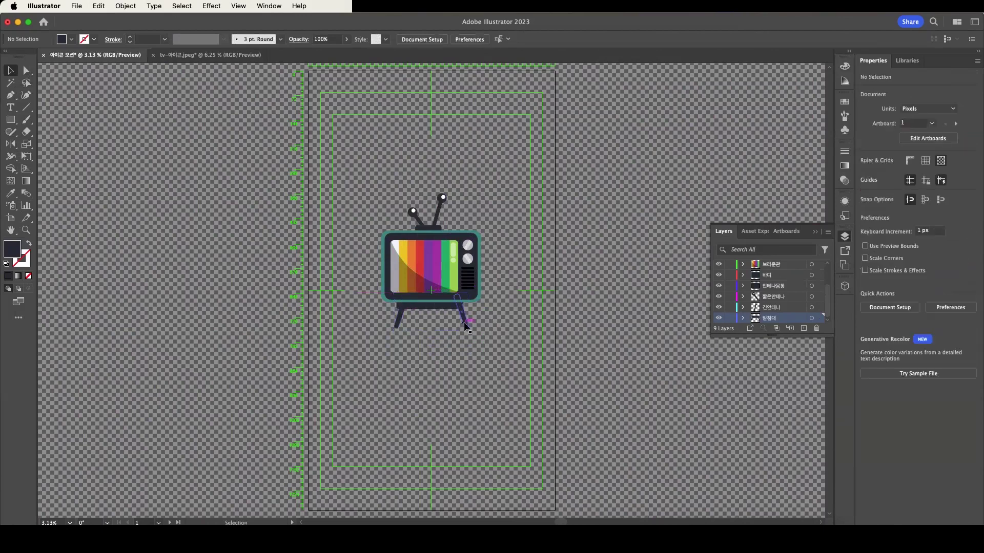
left_click_drag(463, 322, 460, 322)
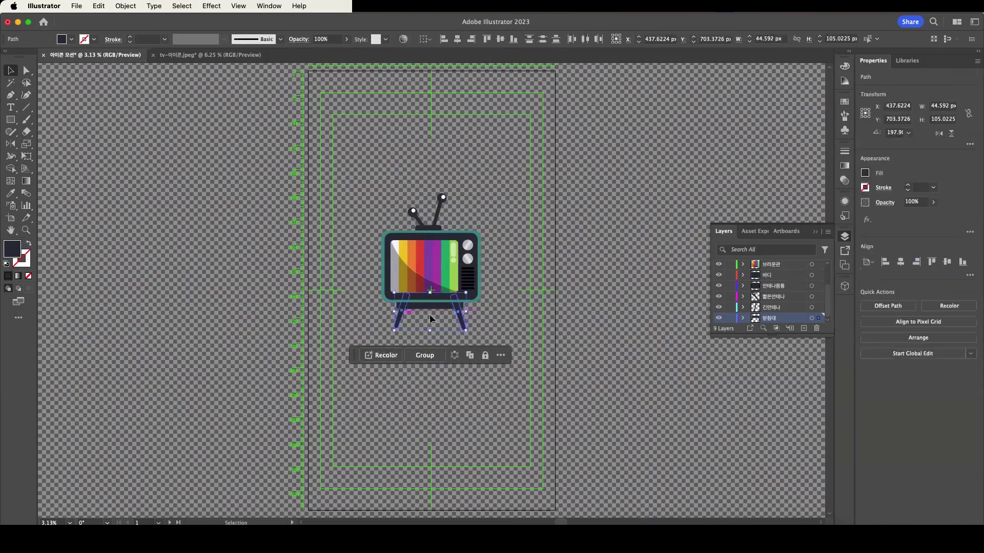
left_click(963, 261)
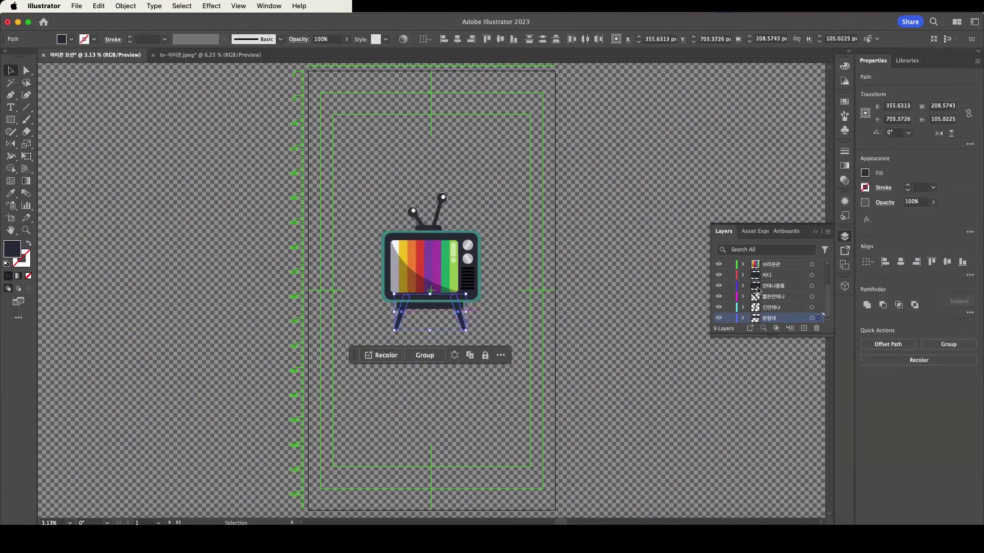
left_click(613, 316)
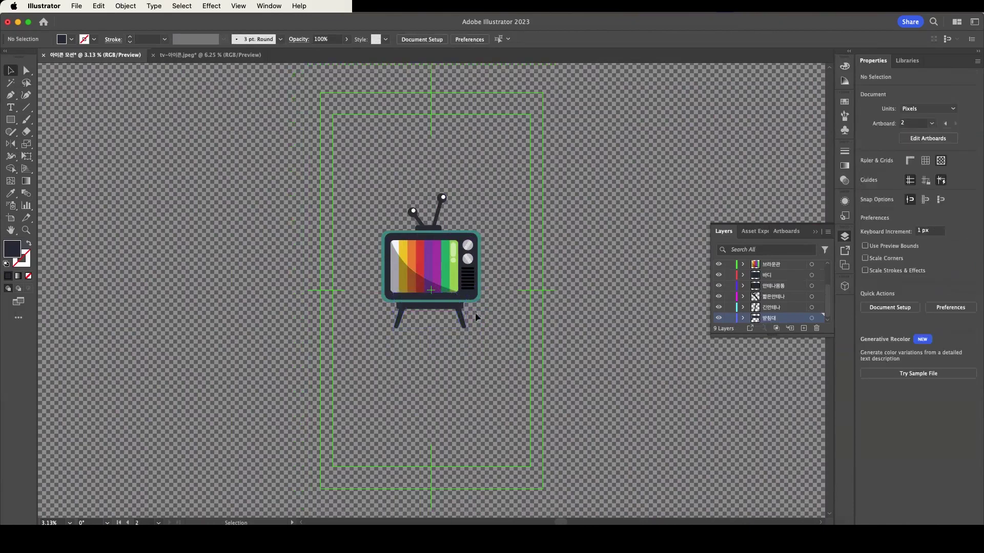
- Transfer the right leg to a new layer named 다리오 and put it back under the stand's right side
left_click(462, 320)
key("Delete")
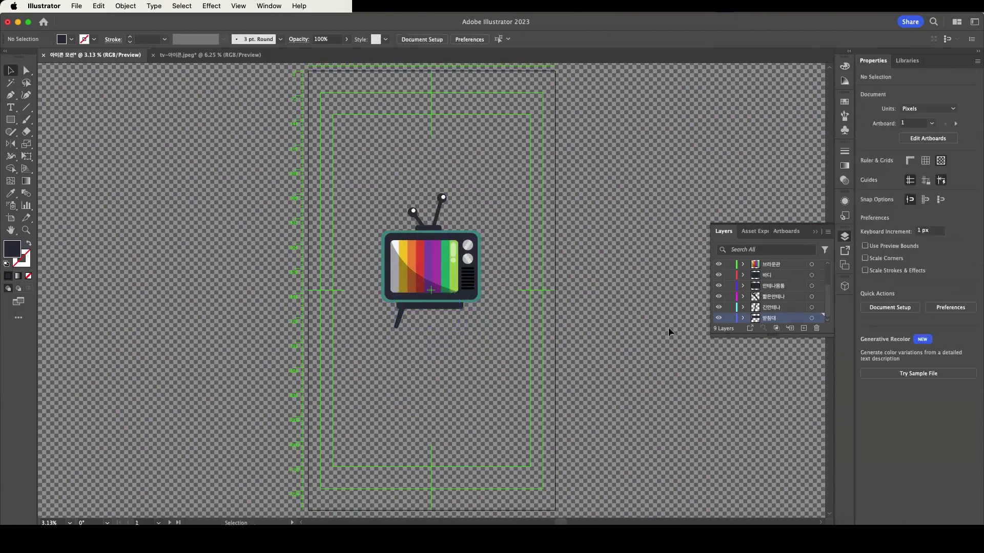
left_click(803, 328)
key("ctrl+v")
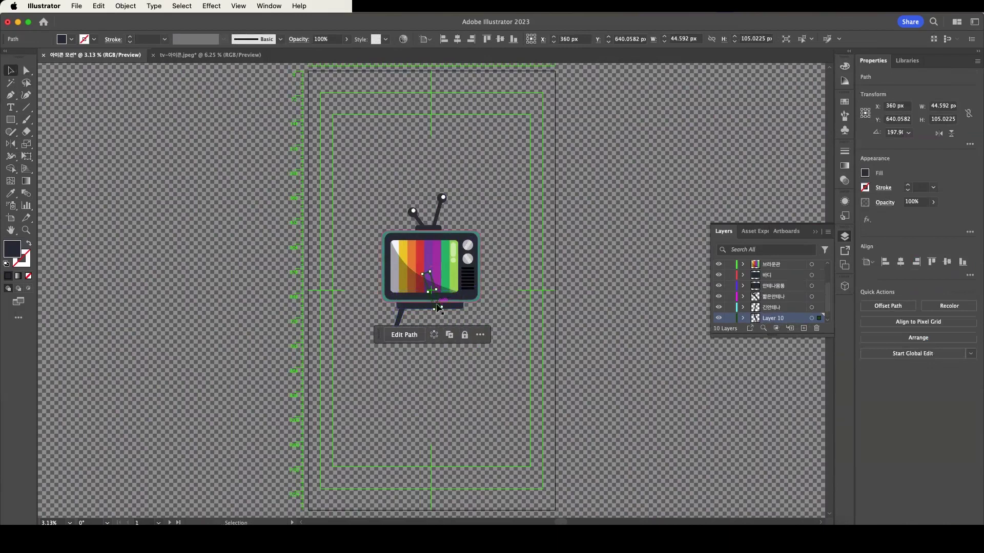
left_click_drag(437, 305, 465, 329)
double_click(774, 318)
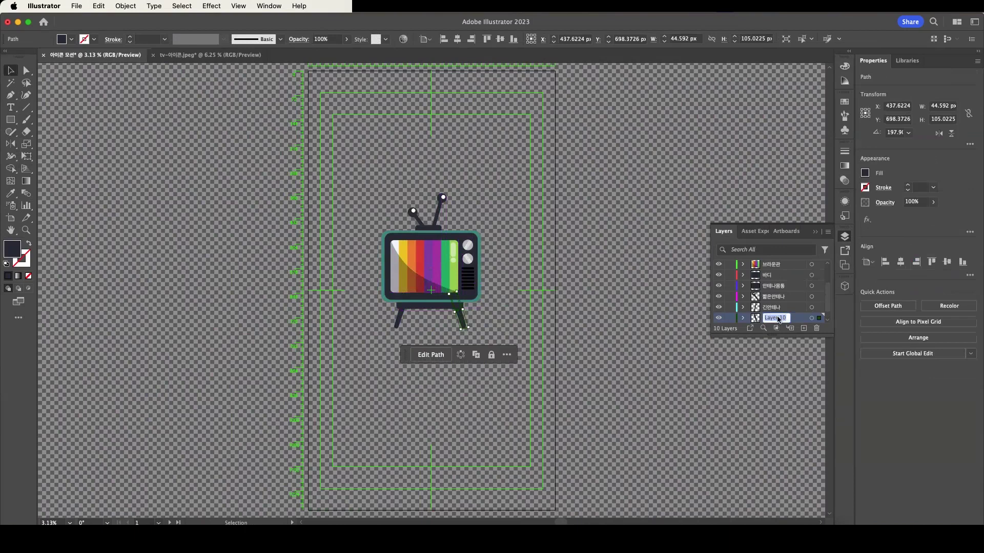
type("ㄷㅏㄹㅣㅇㅗ")
key("Return")
- Transfer the left leg to a new layer named 다리왼 and put it back under the stand's left side
left_click(396, 321)
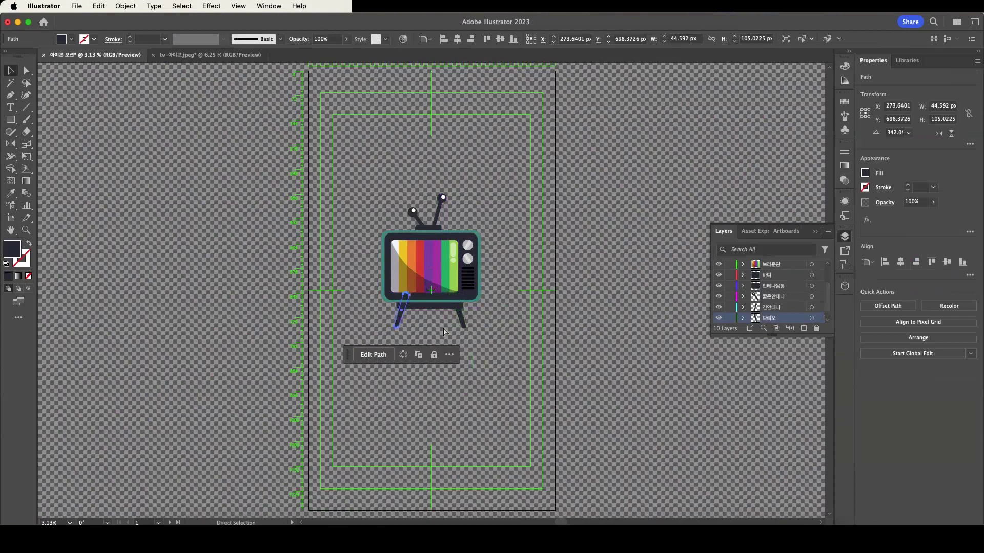
key("super+x")
left_click(803, 328)
key("super+v")
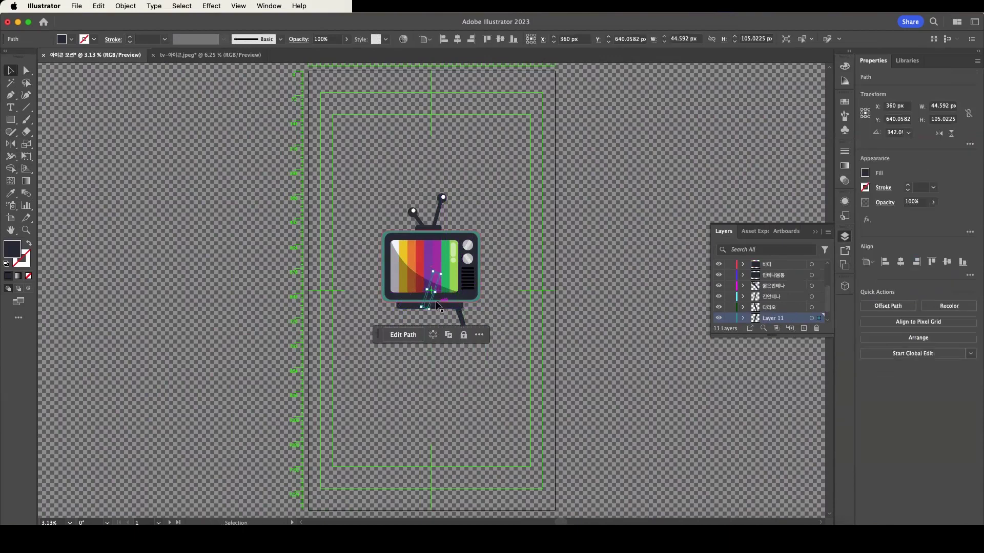
left_click_drag(428, 306, 396, 320)
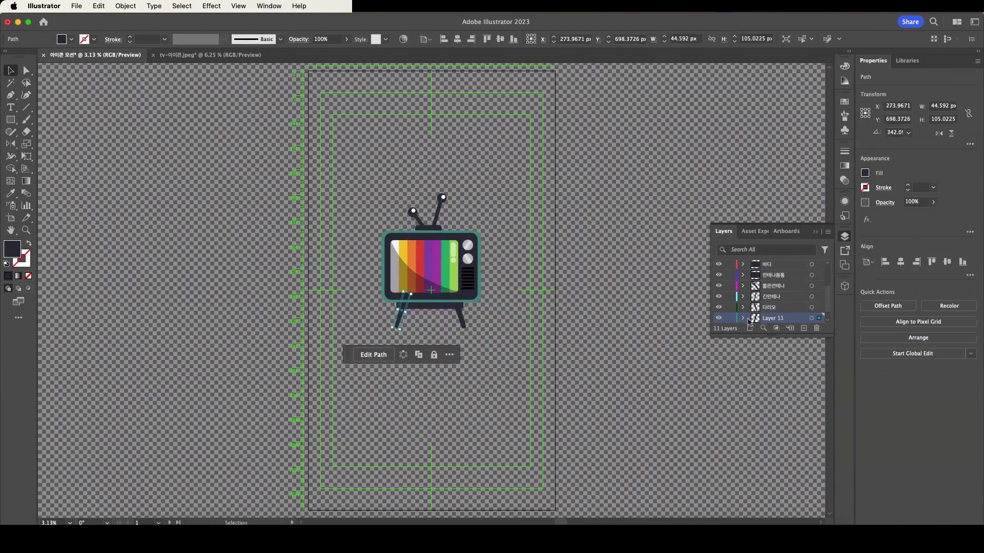
double_click(773, 318)
type("ㄷㅏㄹㅣㅇㅗ")
left_click(245, 337)
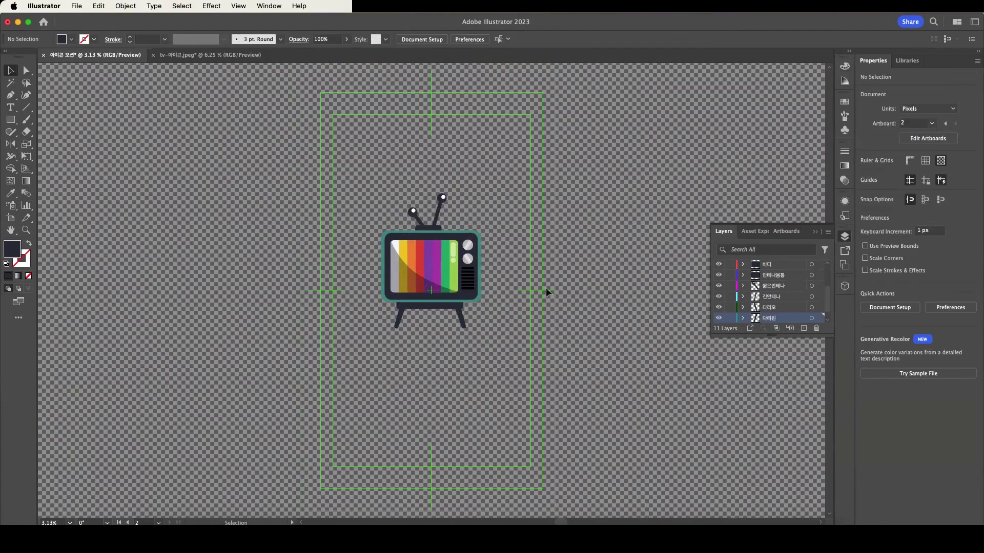
- Save the artwork as 아이콘 모션.ai in the 04 제작파일 folder, in Illustrator 2020 format
scroll(828, 301, "up", 1)
scroll(831, 300, "down", 3)
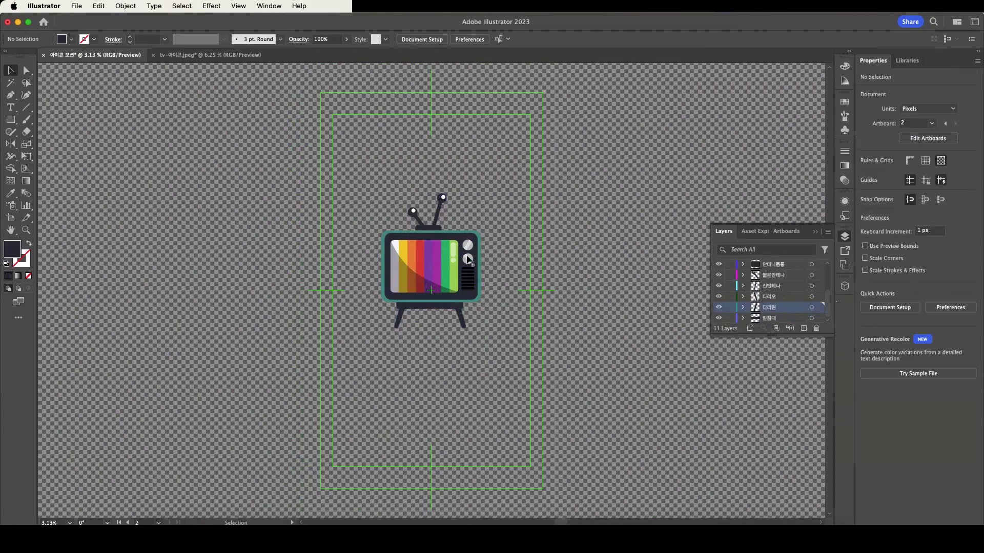
left_click(77, 7)
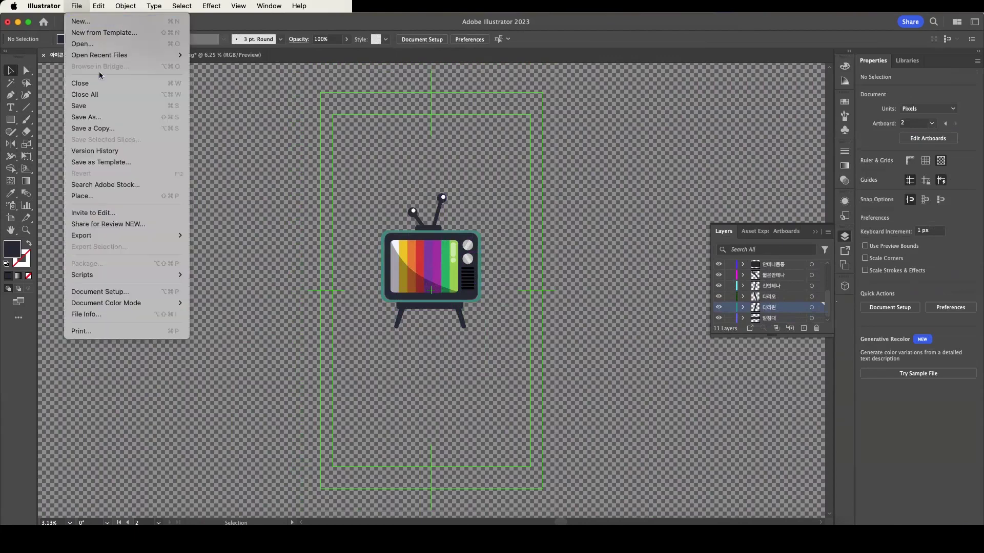
left_click(100, 105)
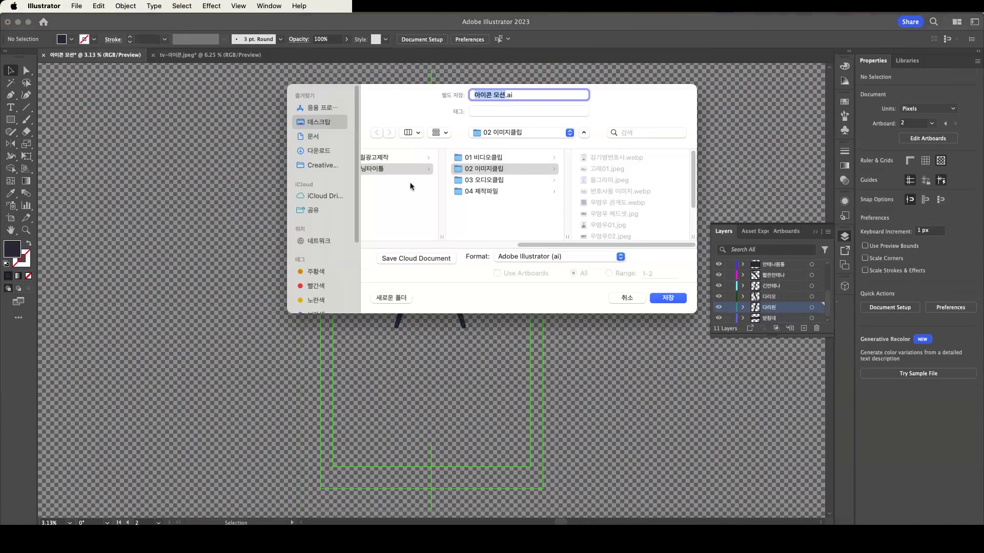
left_click(495, 192)
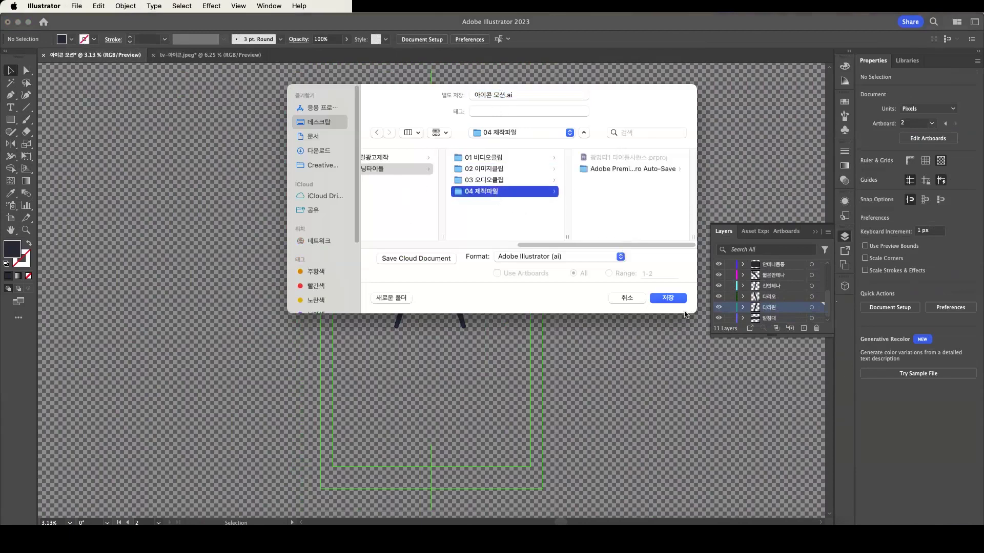
left_click(676, 302)
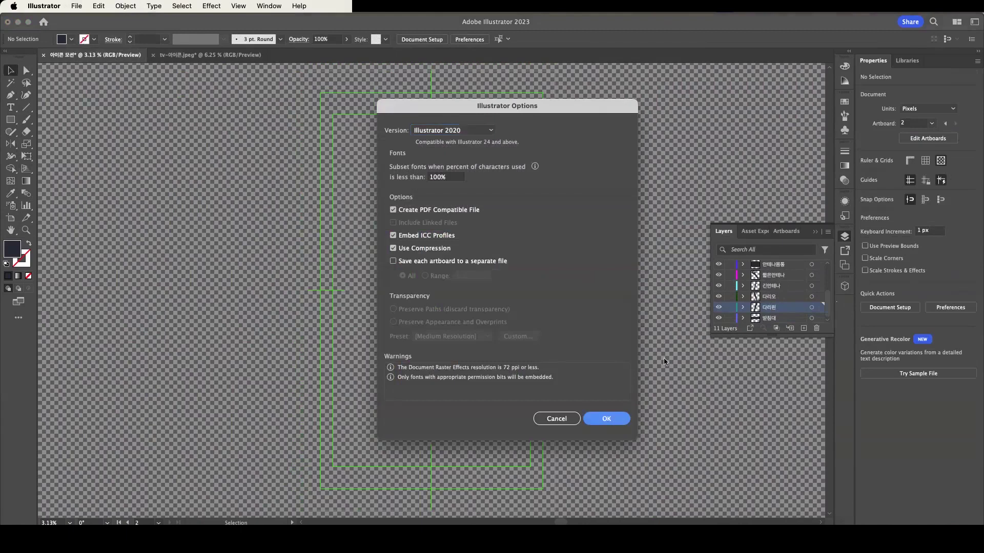
key("Return")
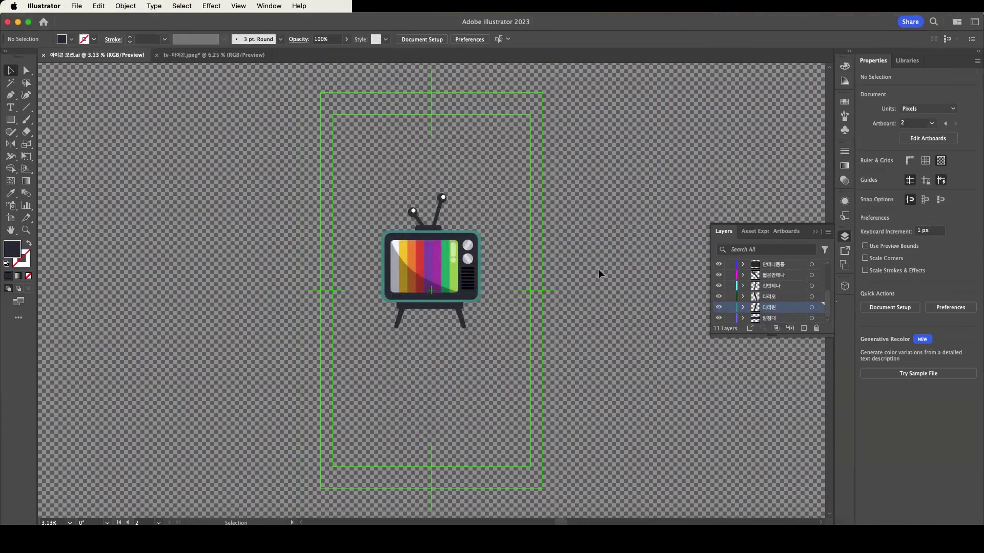
left_click(444, 196)
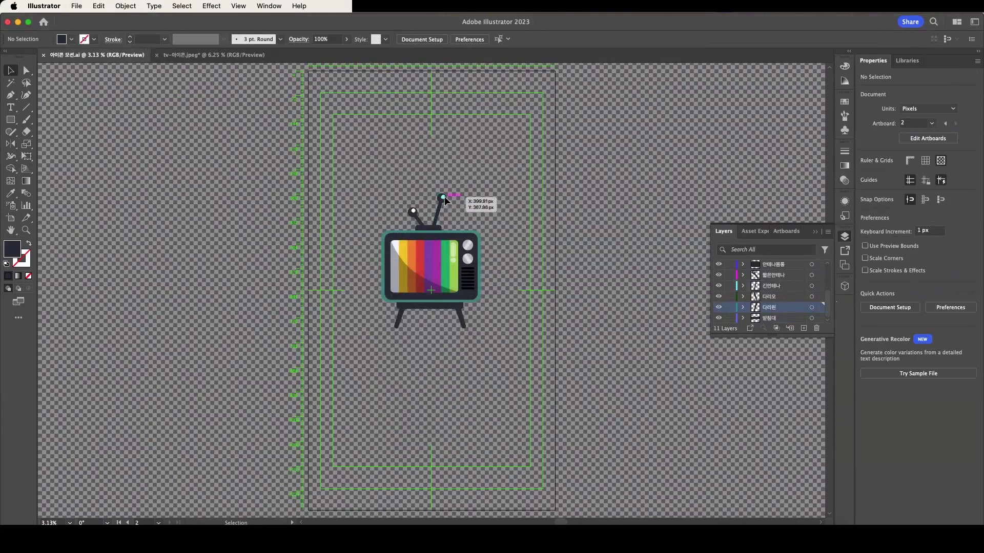
left_click(579, 204)
left_click(413, 210)
left_click(608, 186)
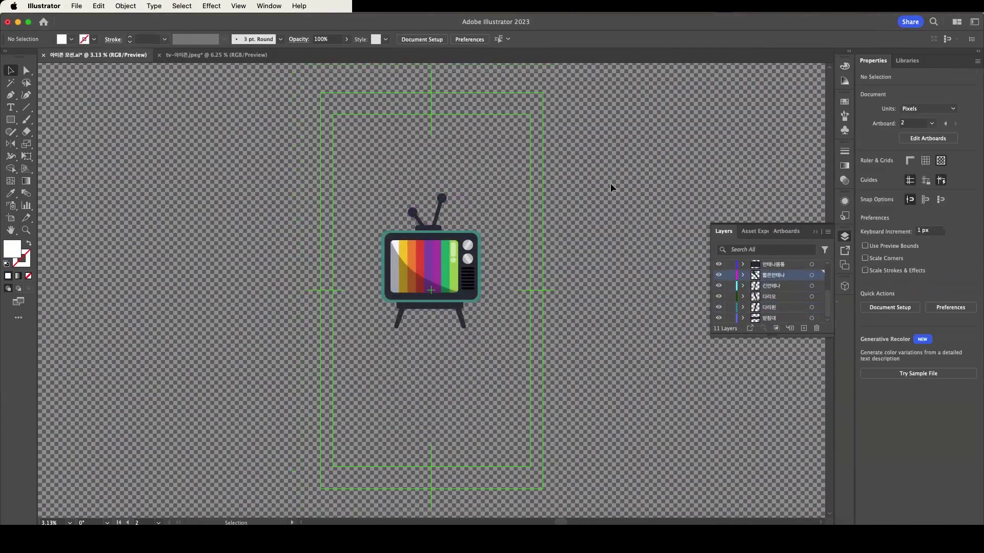
key("super+z")
key("super+z")
left_click(614, 191)
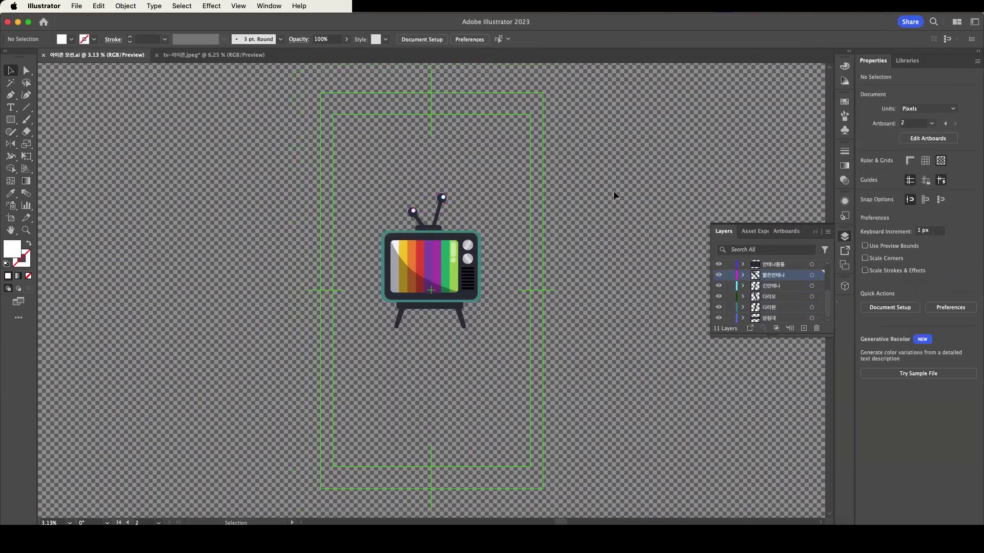
- Switch to After Effects, dismiss the clipboard error and start a new project
mouse_move(354, 515)
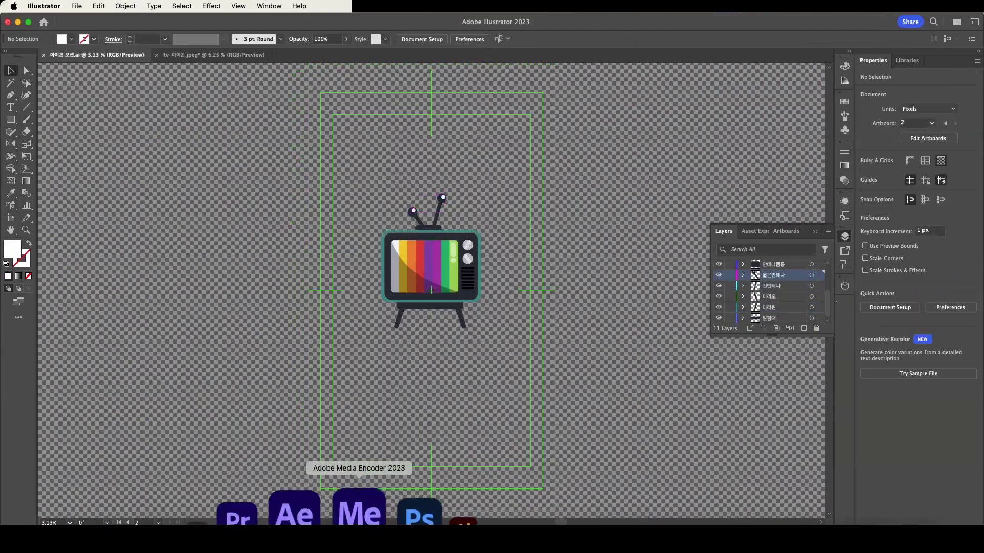
left_click(323, 510)
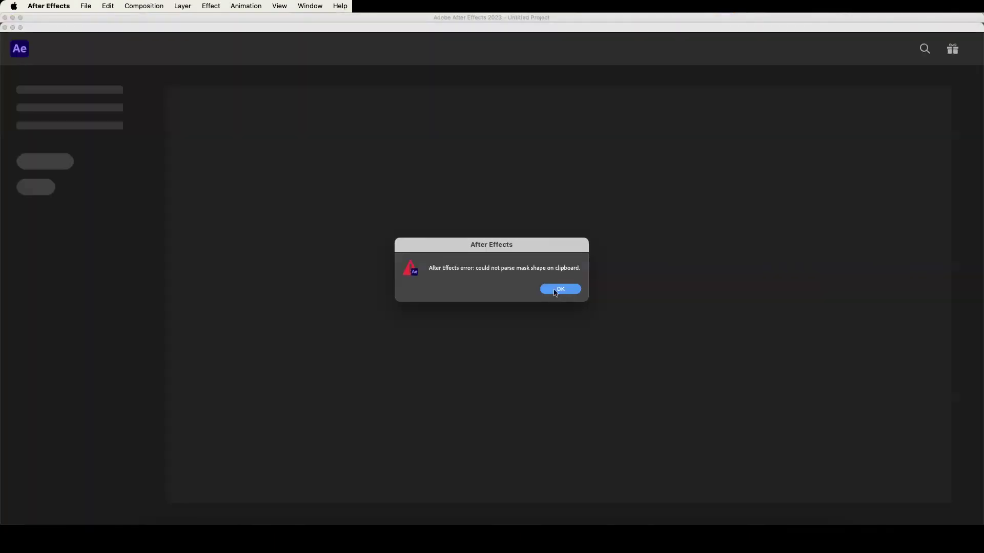
left_click(559, 289)
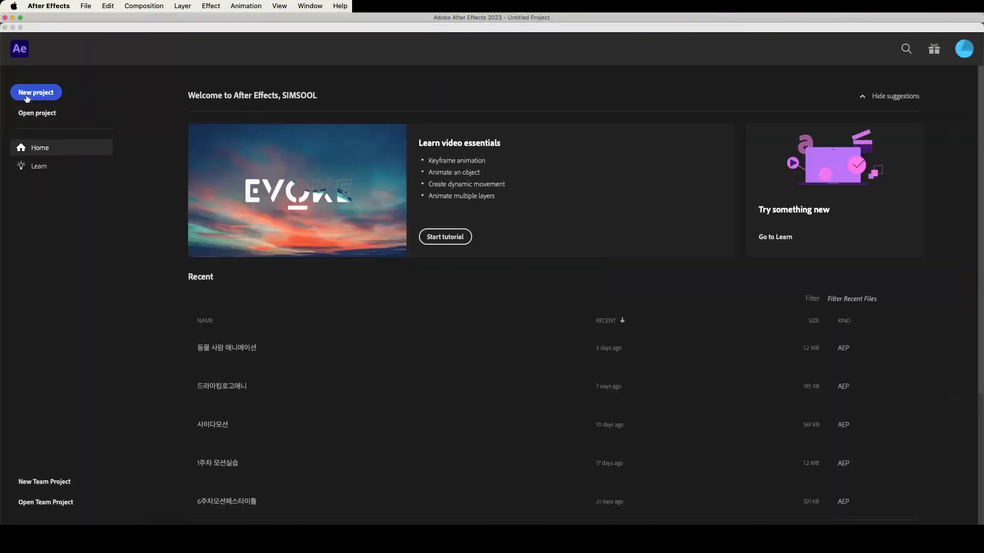
left_click(46, 98)
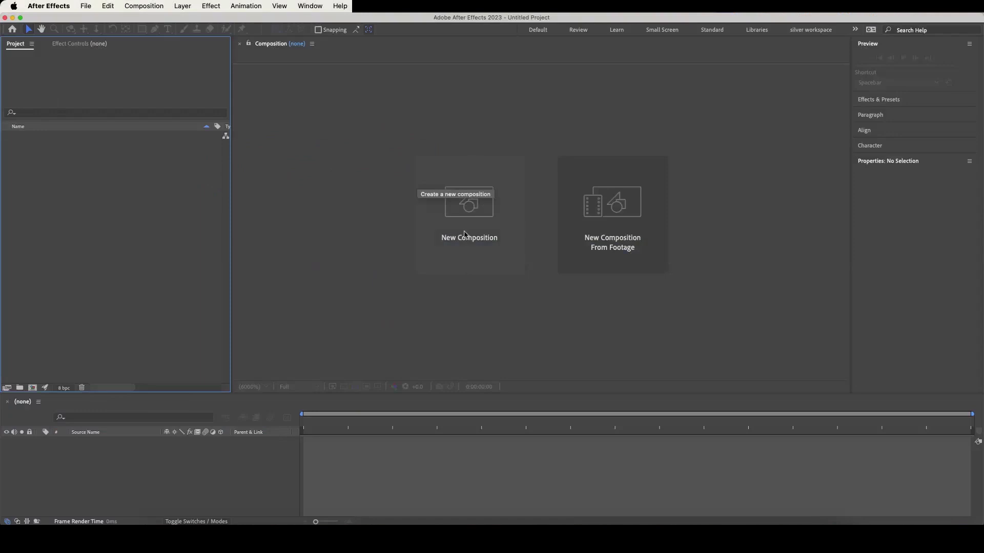
- Start a new composition and name it 아이콘 모션 - tv
left_click(474, 207)
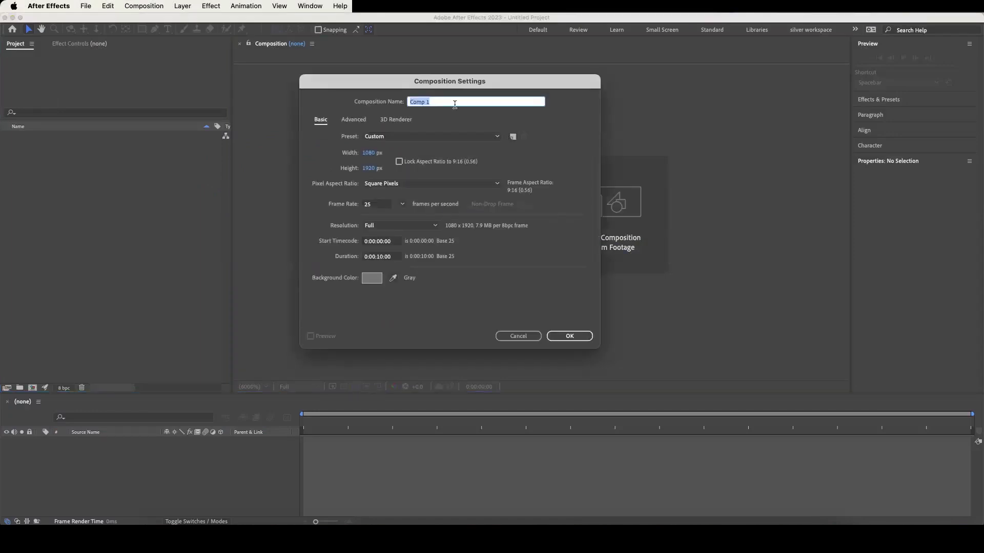
type("아이콘 ㄷ")
type("ㅗ서")
type(" - ㅅ")
key("Caps_Lock")
key("BackSpace")
type("tv")
- Set the composition's width to 720 px and its height to 1280 px, dismissing the clipboard error
left_click(368, 154)
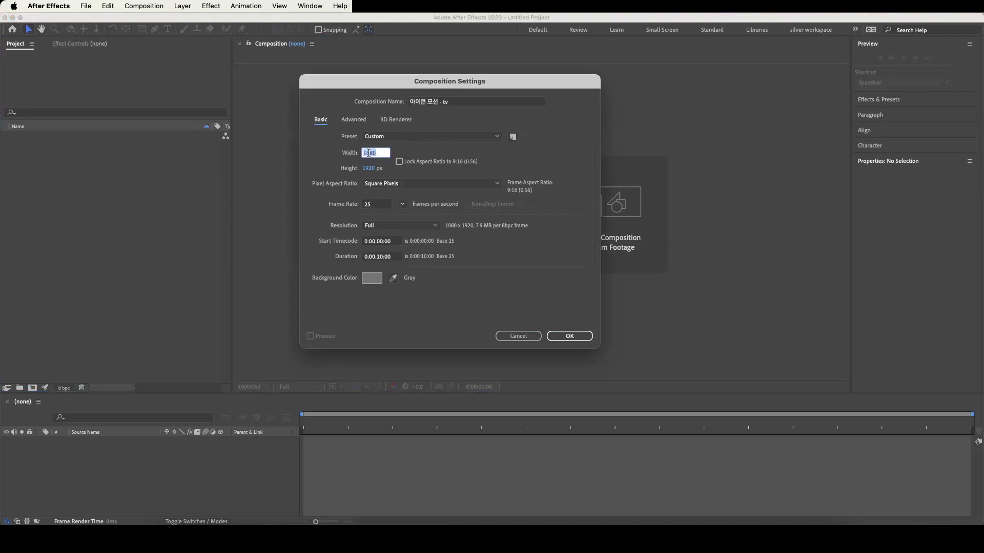
type("720")
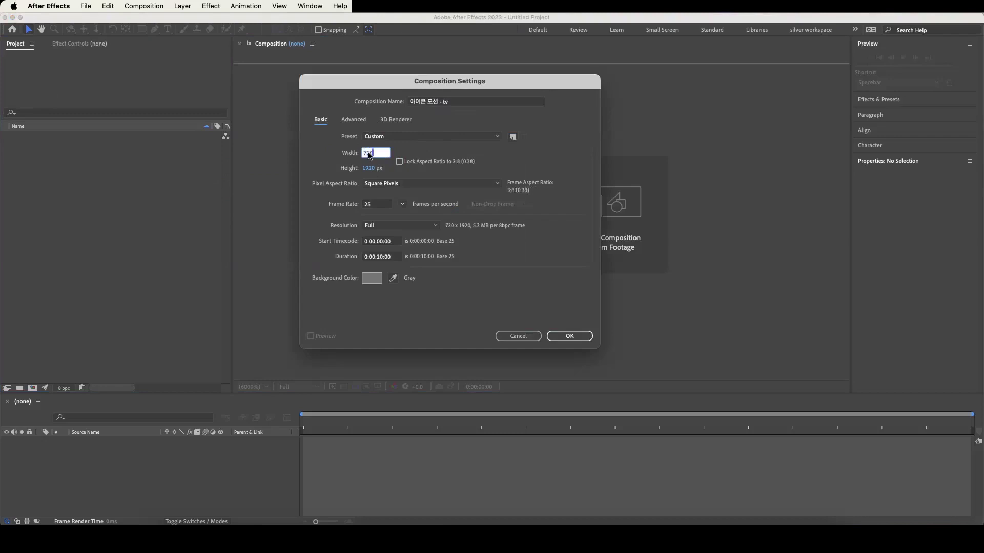
left_click(366, 172)
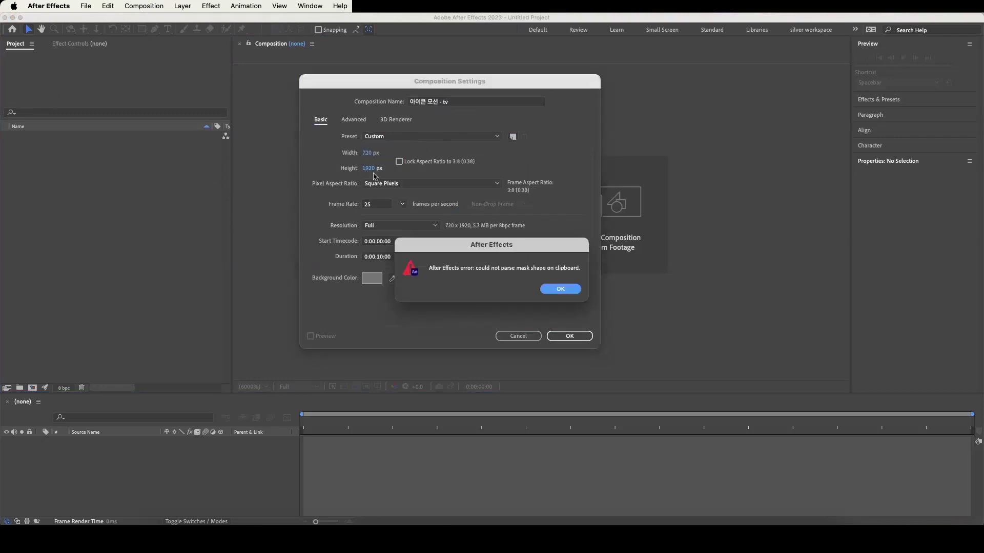
left_click(559, 289)
type("1280")
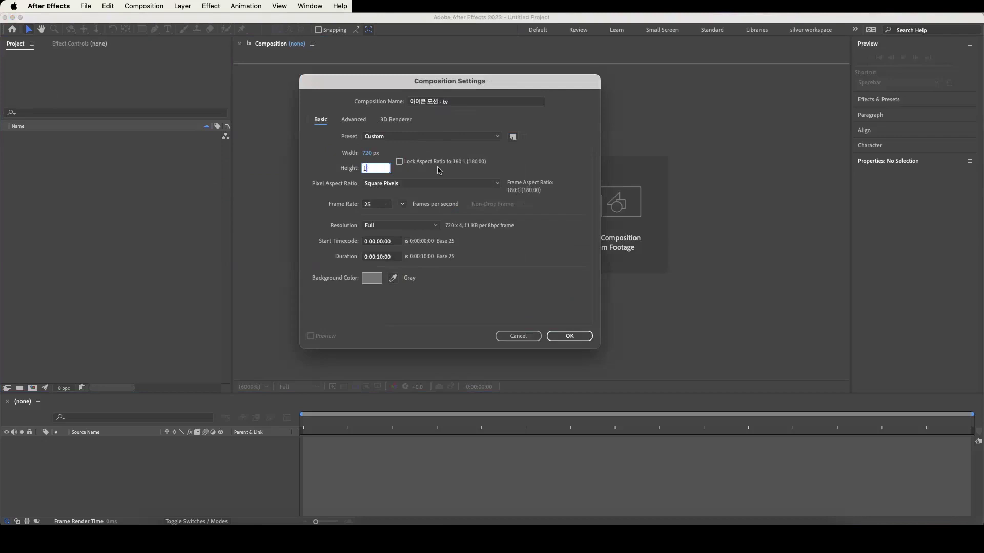
left_click(562, 156)
left_click(565, 293)
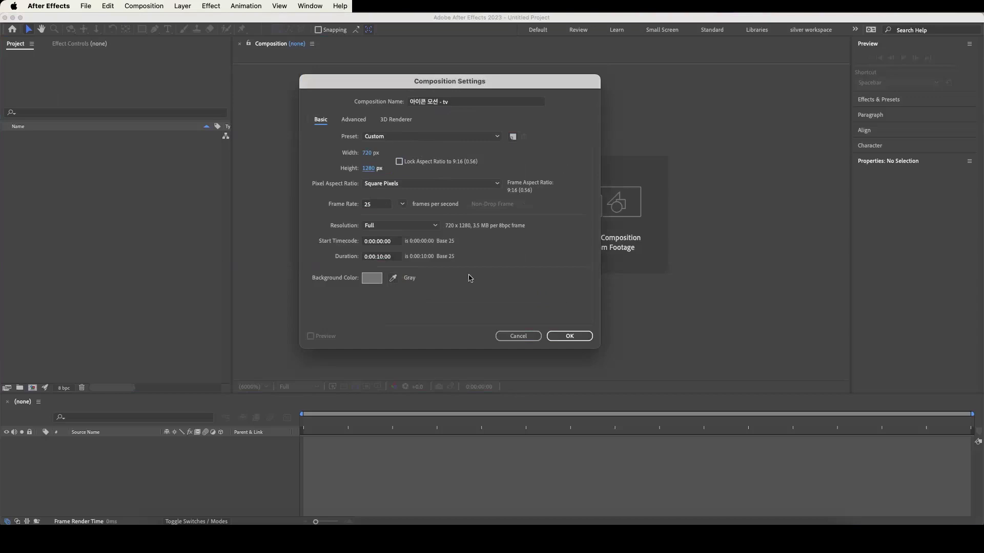
- Set the composition's background color to black and create the composition
double_click(381, 259)
left_click(517, 258)
left_click(375, 284)
key("super+v")
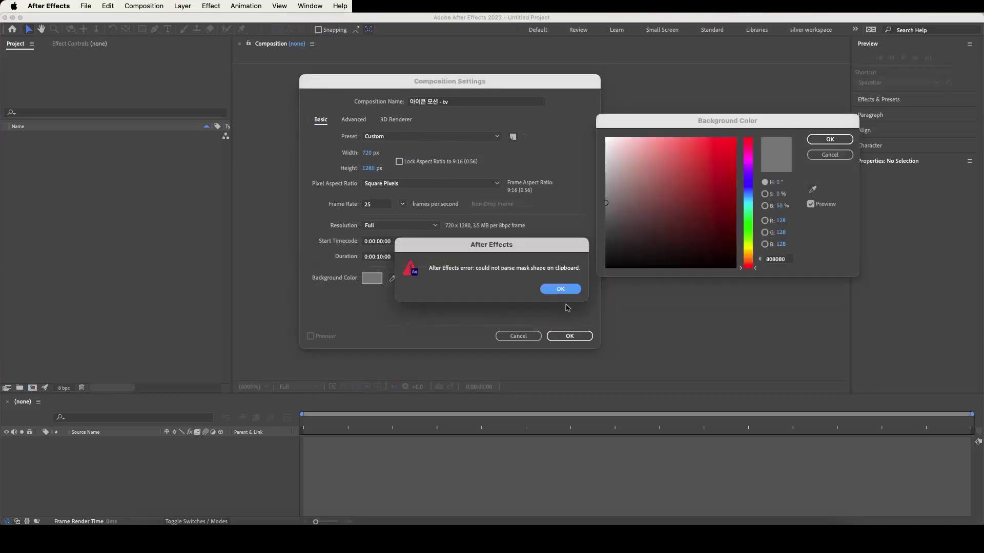
left_click(560, 289)
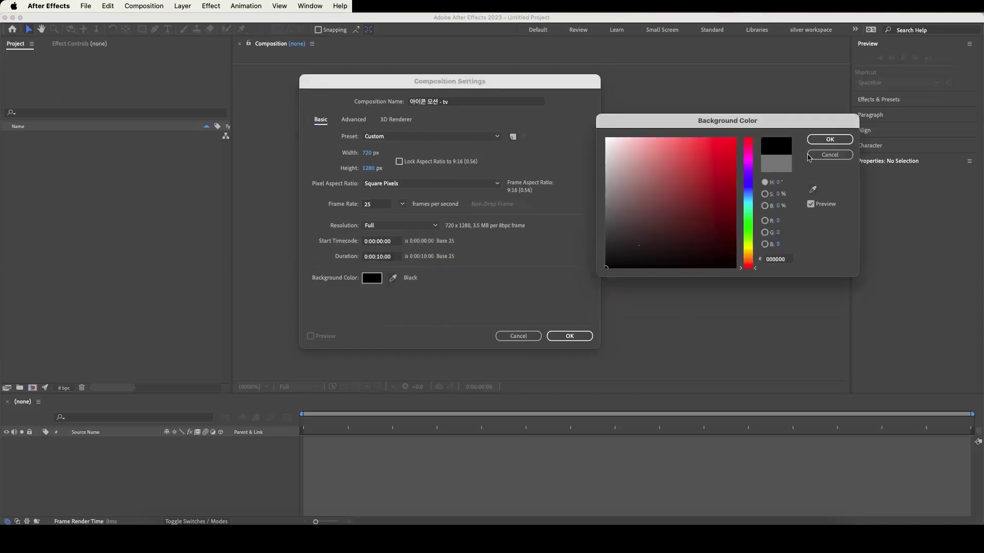
left_click(830, 139)
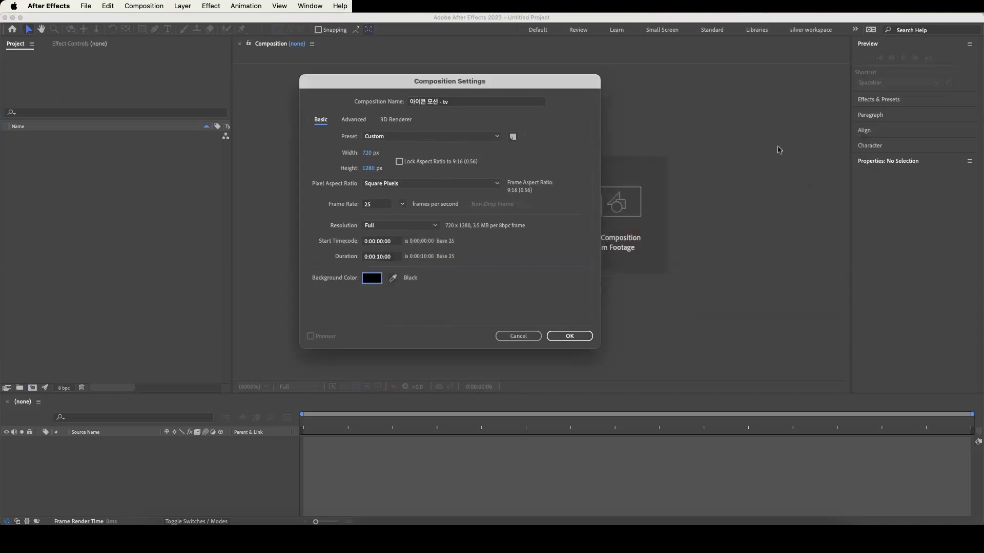
left_click(576, 340)
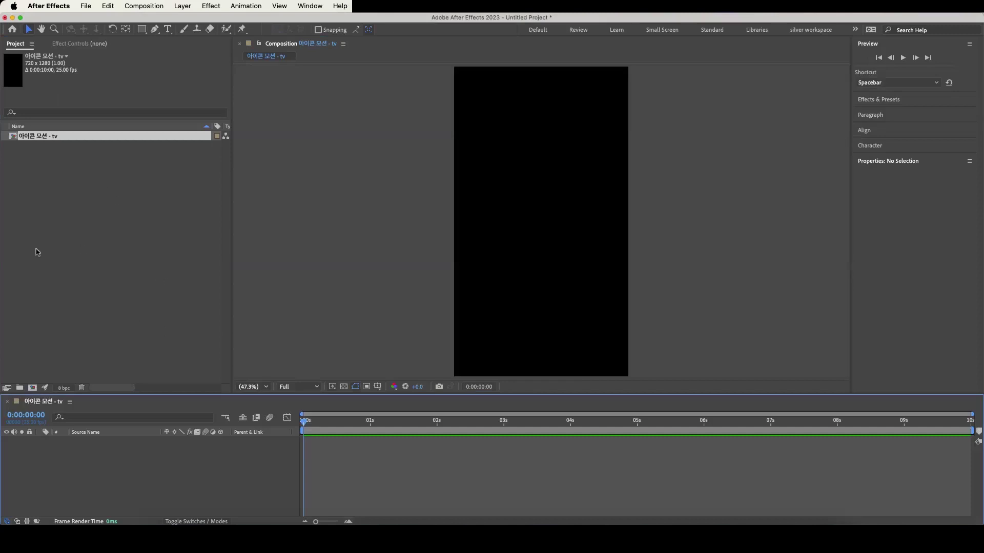
- Import 아이콘 모션.ai from the 04 제작파일 folder of 02 오프닝타이틀 as Composition - Retain Layer Sizes
left_click(100, 219)
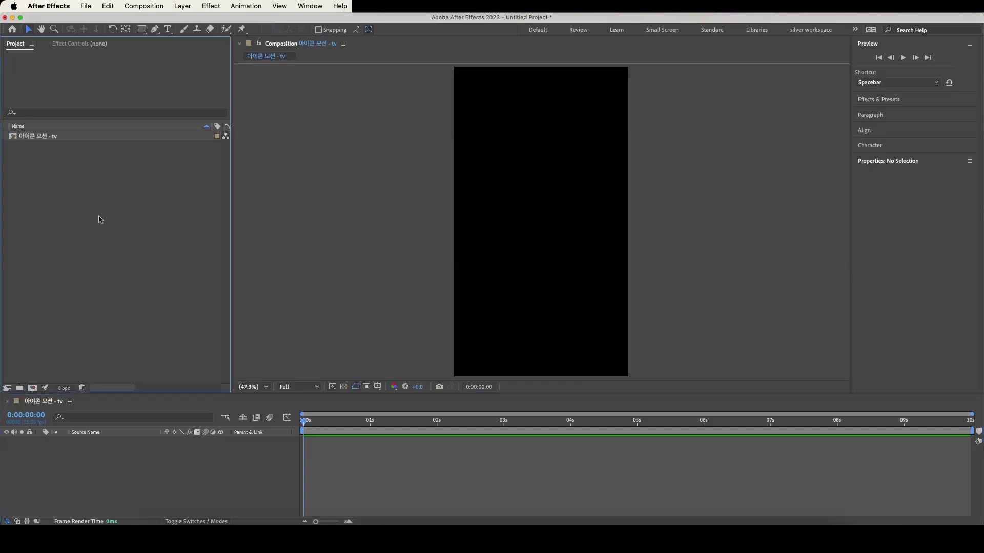
double_click(101, 219)
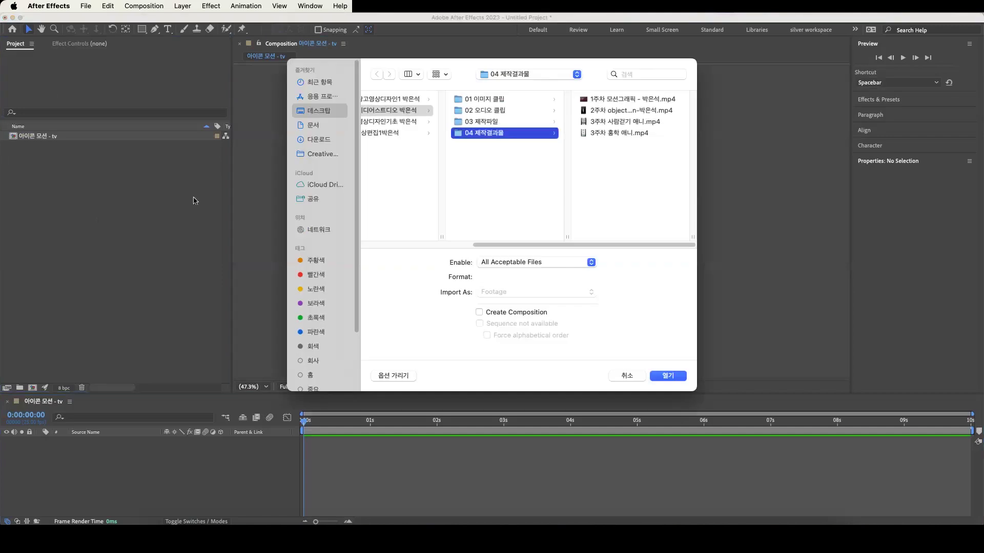
key("Left")
left_click(388, 124)
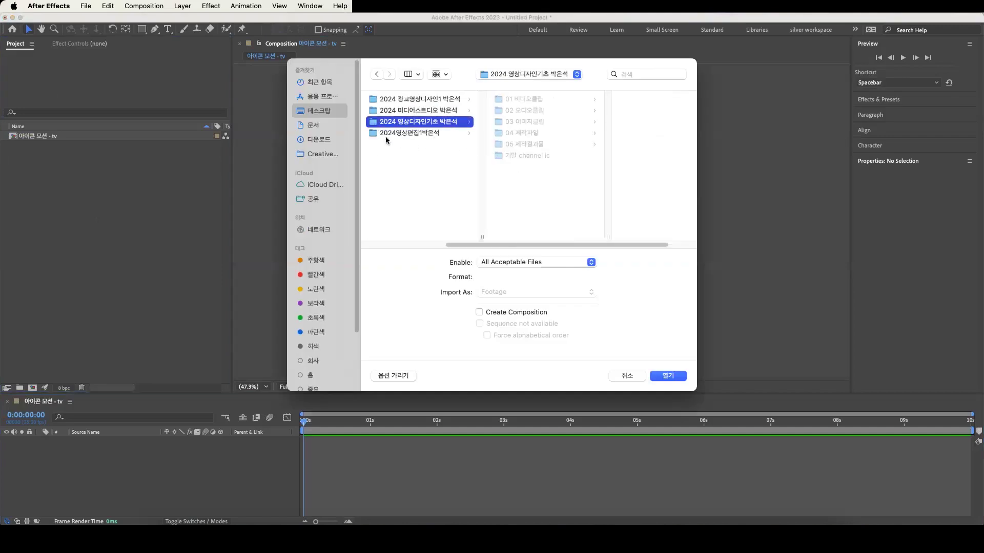
left_click(419, 102)
left_click(529, 113)
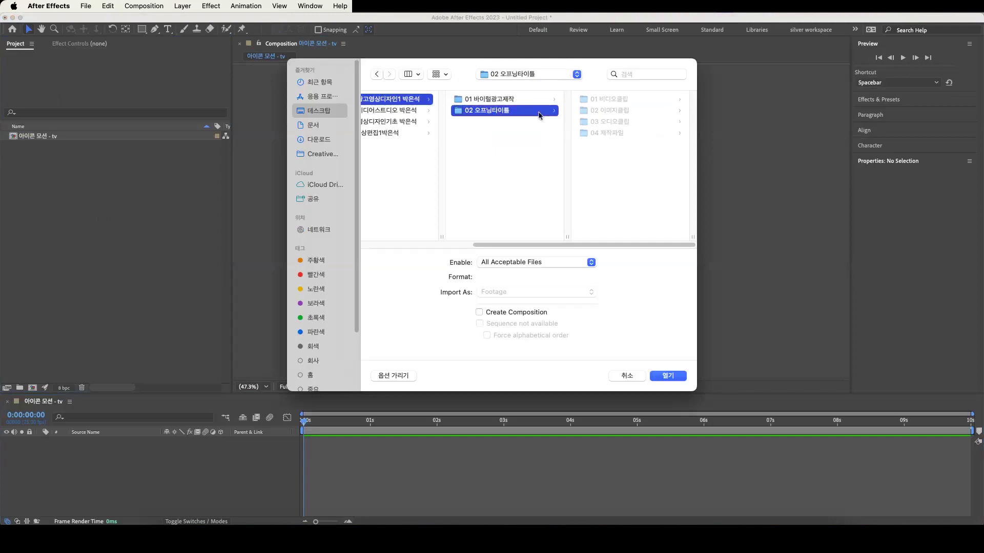
left_click(610, 134)
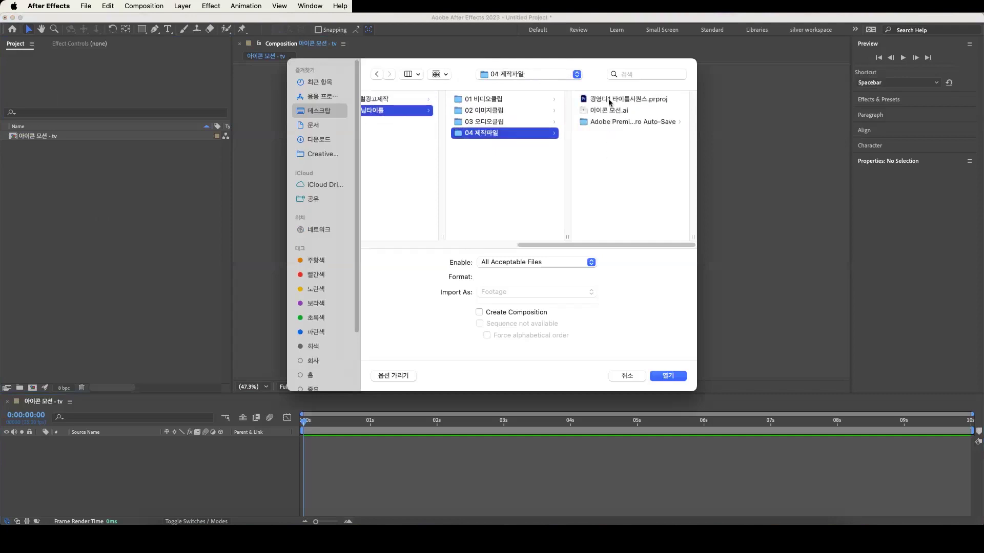
left_click(605, 111)
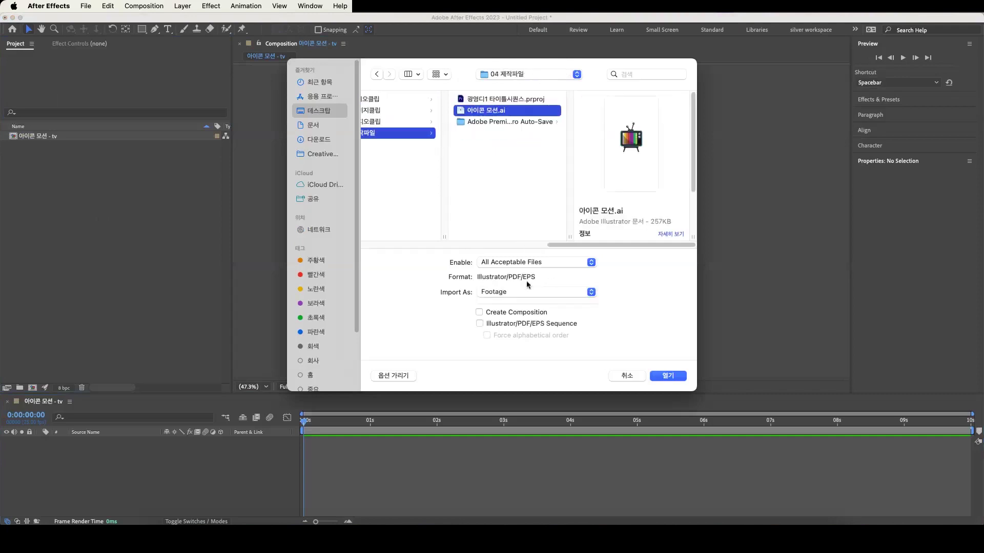
left_click(504, 293)
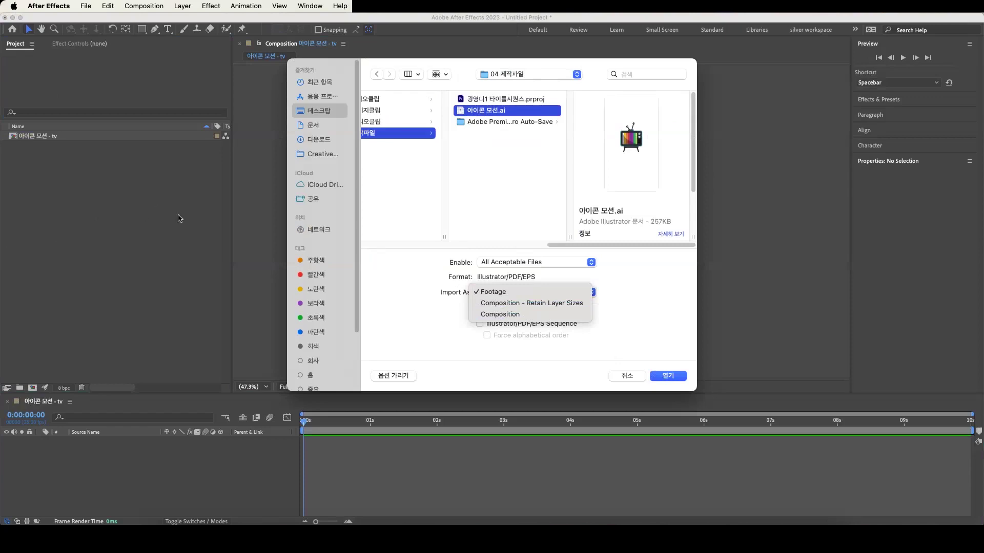
left_click(507, 305)
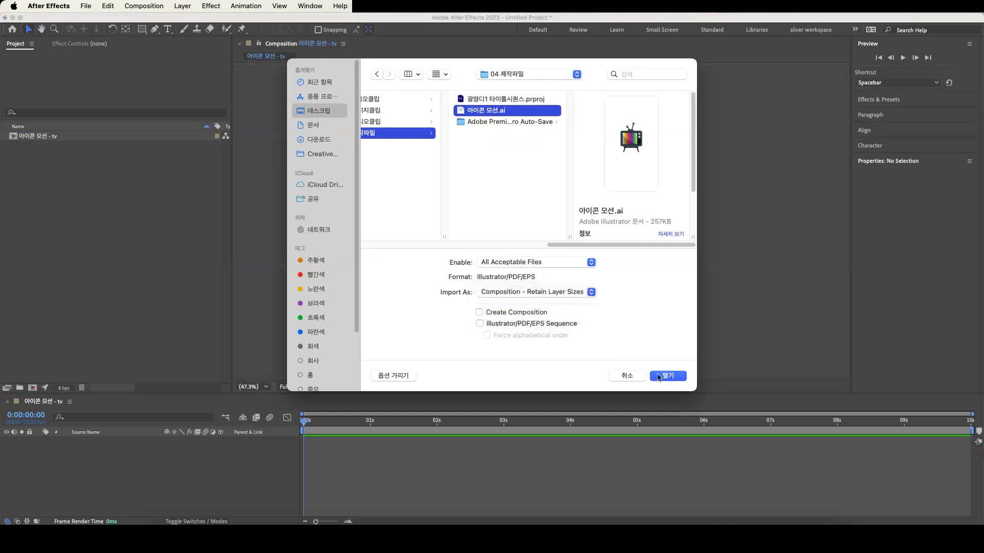
left_click(667, 375)
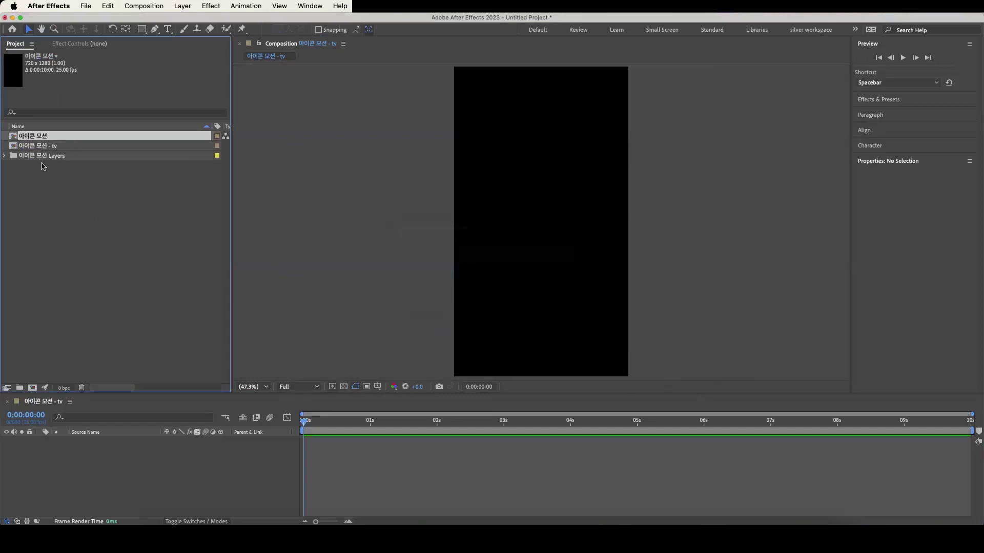
- Examine the individual TV part layers in the imported 아이콘 모션 Layers folder
left_click(5, 156)
left_click(45, 166)
left_click(47, 175)
left_click(48, 186)
left_click(50, 204)
left_click(52, 214)
left_click(53, 243)
left_click(54, 261)
left_click(54, 243)
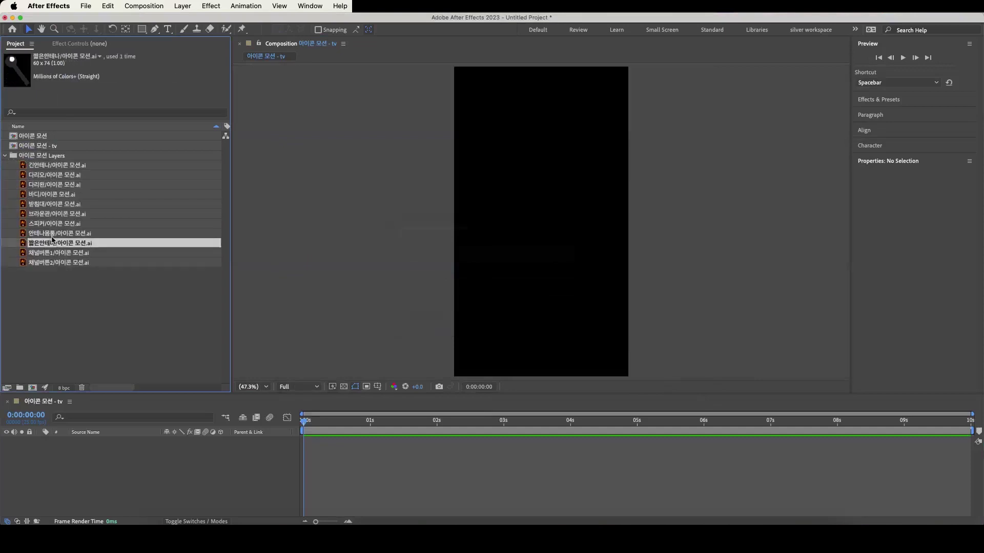
left_click(53, 233)
left_click(55, 224)
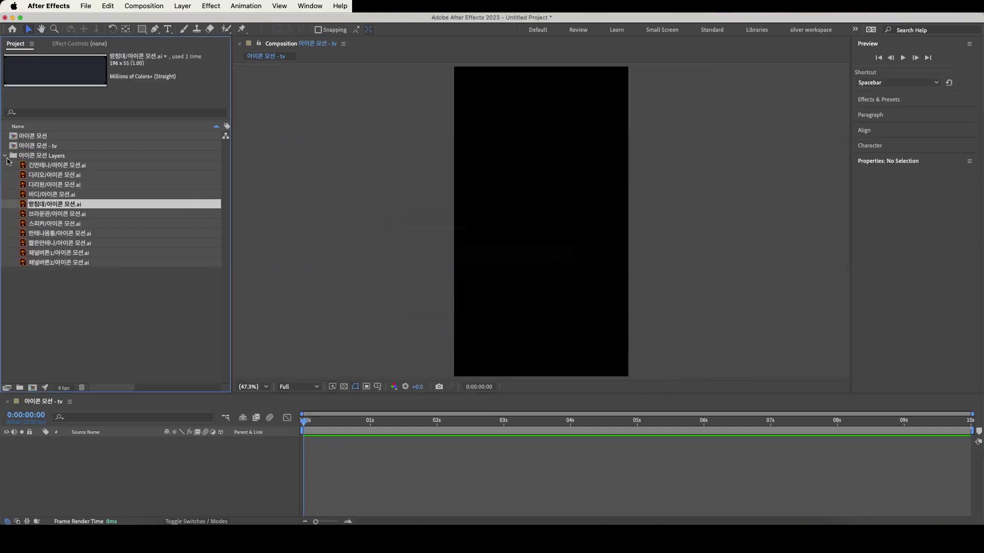
- Collapse the 아이콘 모션 Layers folder and select the imported 아이콘 모션 composition
left_click(6, 156)
left_click(59, 231)
left_click(40, 137)
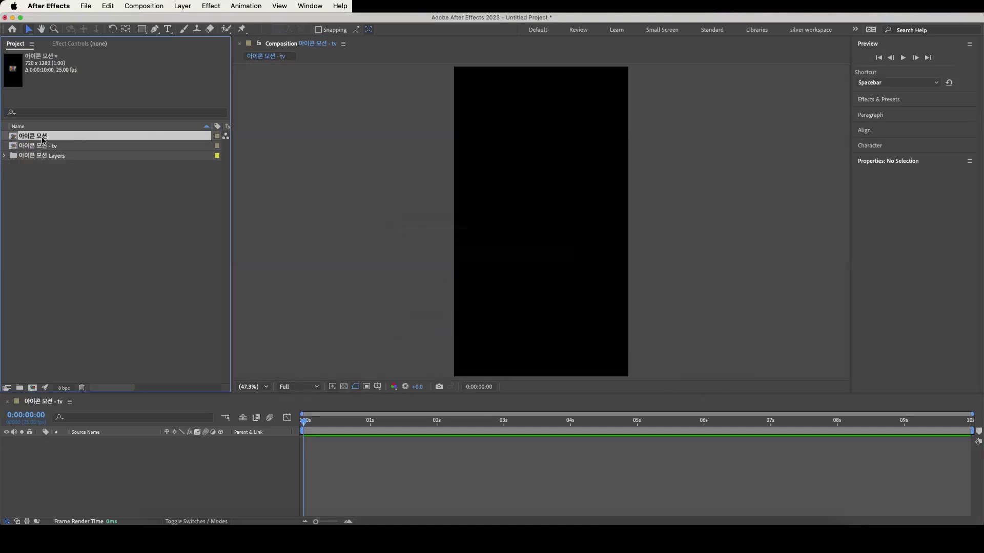
- Open the imported 아이콘 모션 composition, enlarge the timeline to show all its layers, and go through the separate TV part layers
double_click(41, 138)
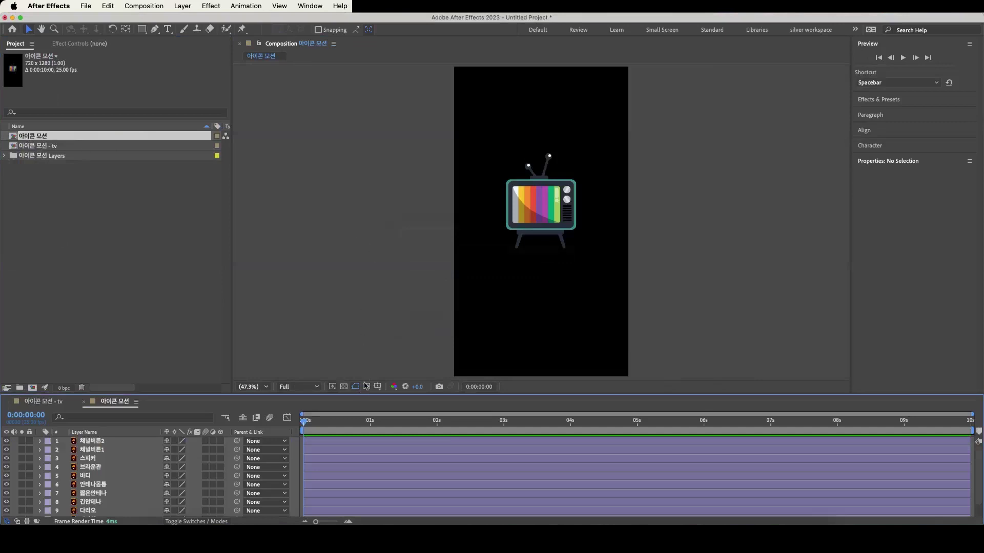
left_click_drag(370, 396, 371, 301)
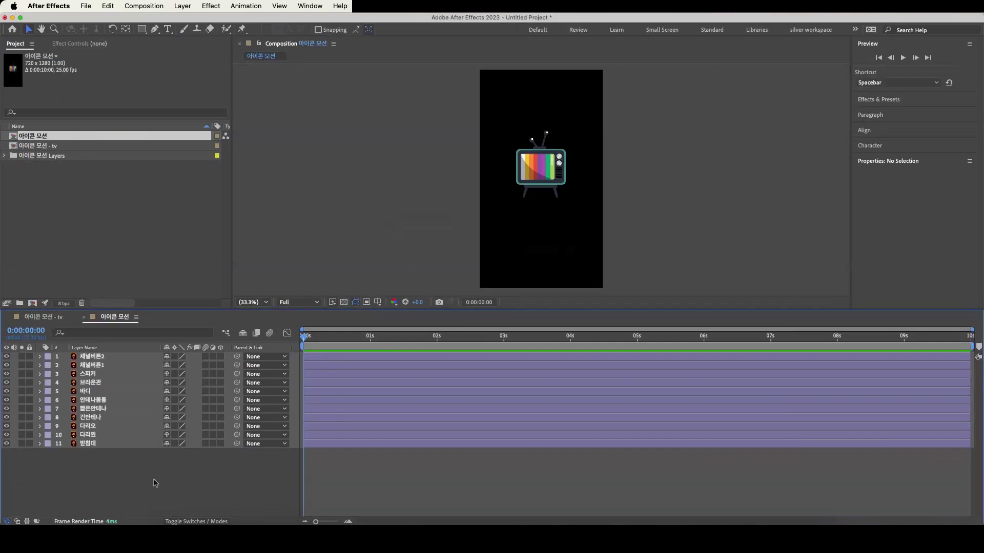
left_click(98, 364)
left_click(97, 374)
left_click(97, 382)
left_click(97, 399)
left_click(98, 408)
left_click(98, 417)
left_click(100, 435)
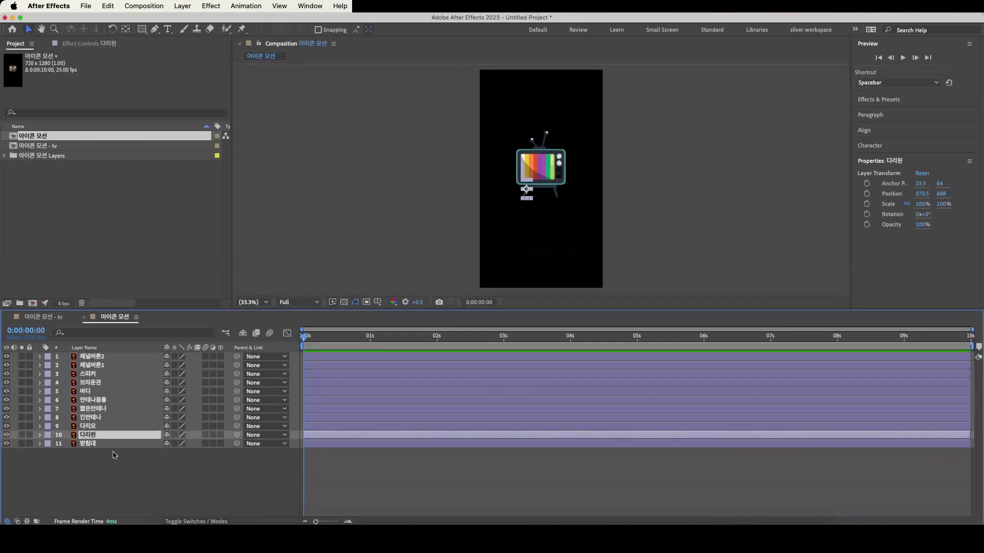
left_click(132, 469)
- Switch to Illustrator, delete the white dots from the tips of both antennas, and save the icon file
scroll(550, 169, "up", 3)
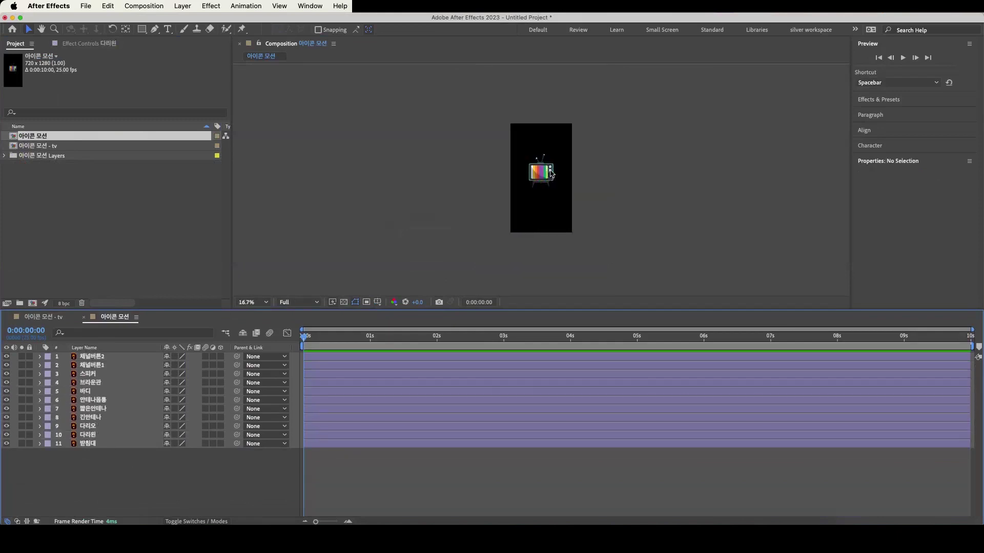
key("h")
left_click_drag(534, 136, 531, 186)
key("v")
scroll(531, 186, "up", 1)
scroll(531, 188, "down", 2)
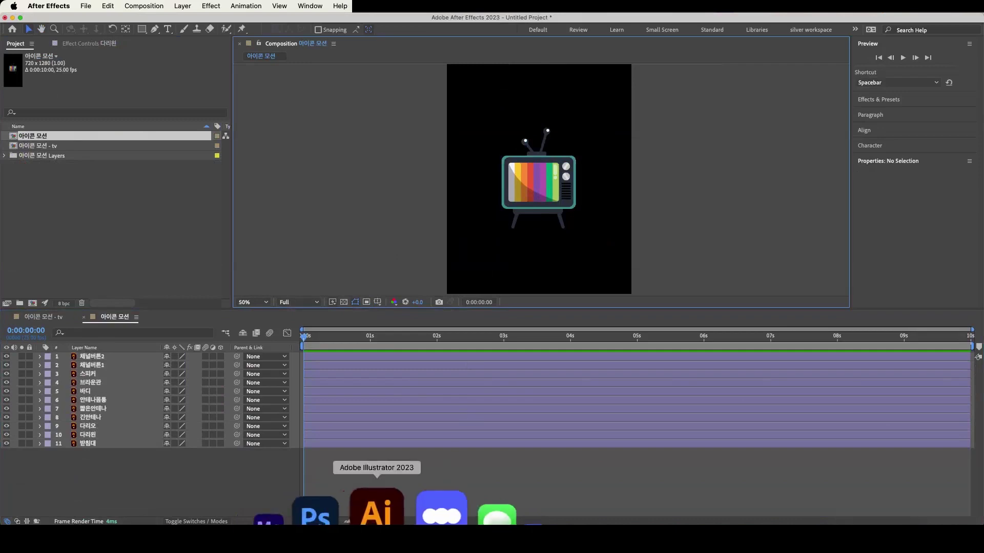
left_click(376, 510)
left_click(413, 210)
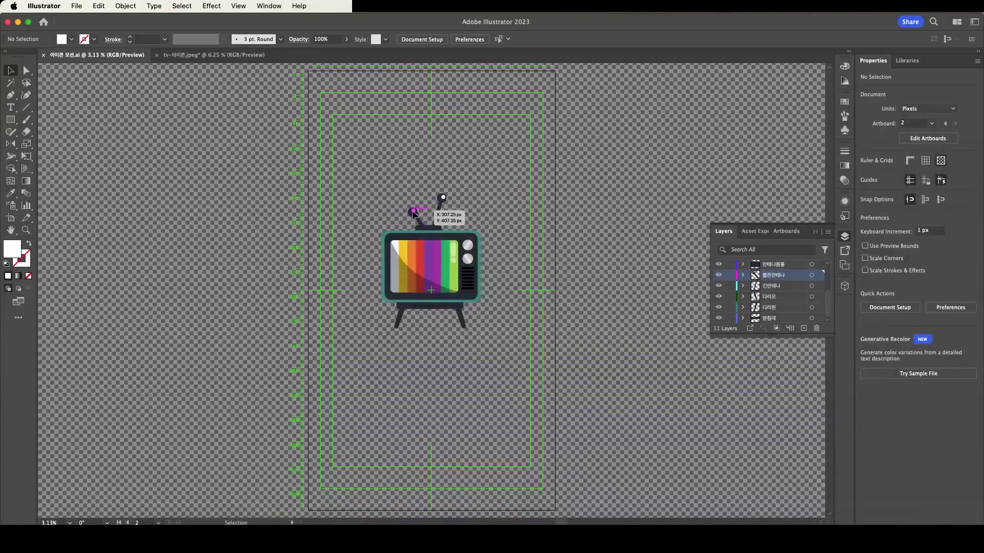
left_click(502, 197)
left_click(443, 197)
left_click(584, 215)
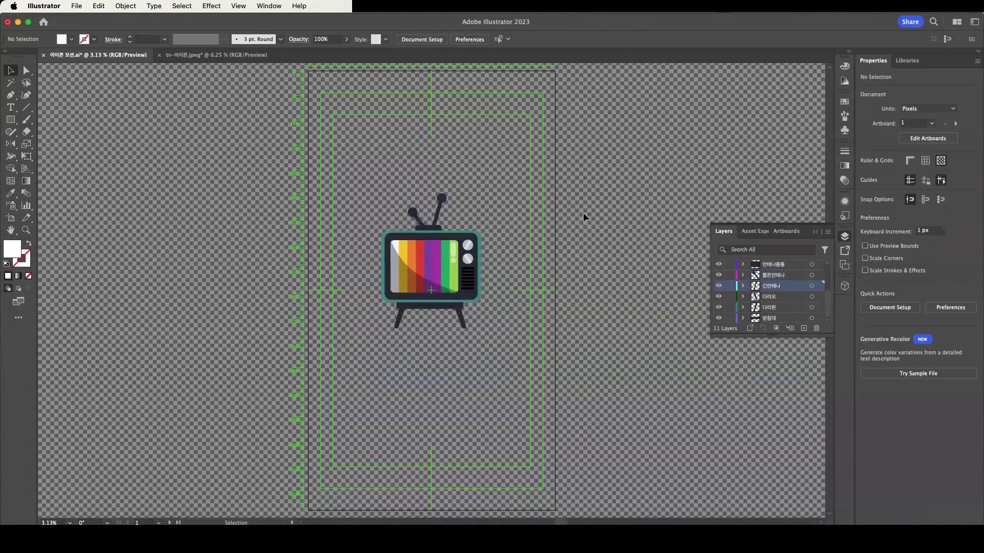
key("super+s")
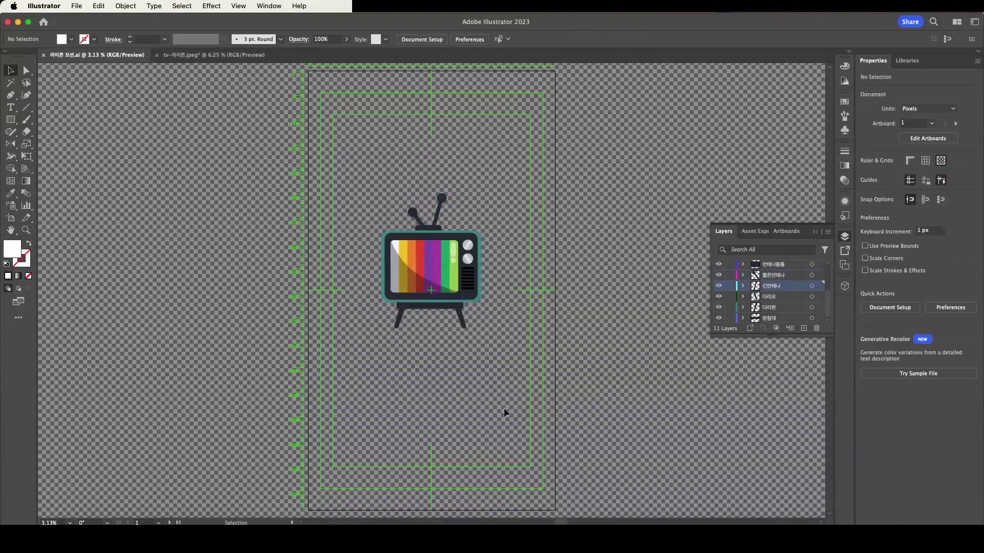
- Return to After Effects and preview the composition to check the antennas, enlarging the view to 100%
left_click(330, 518)
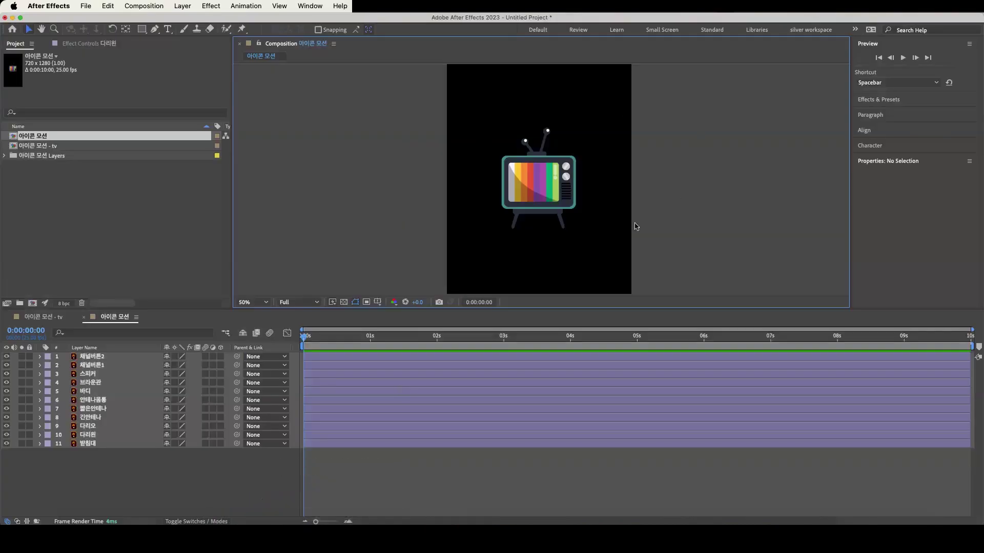
left_click(214, 485)
key("space")
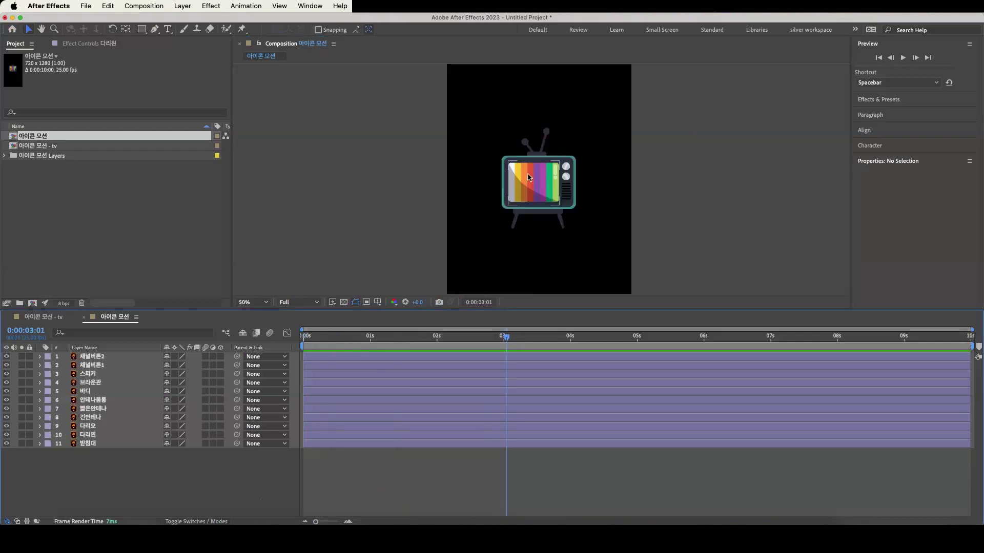
key("/")
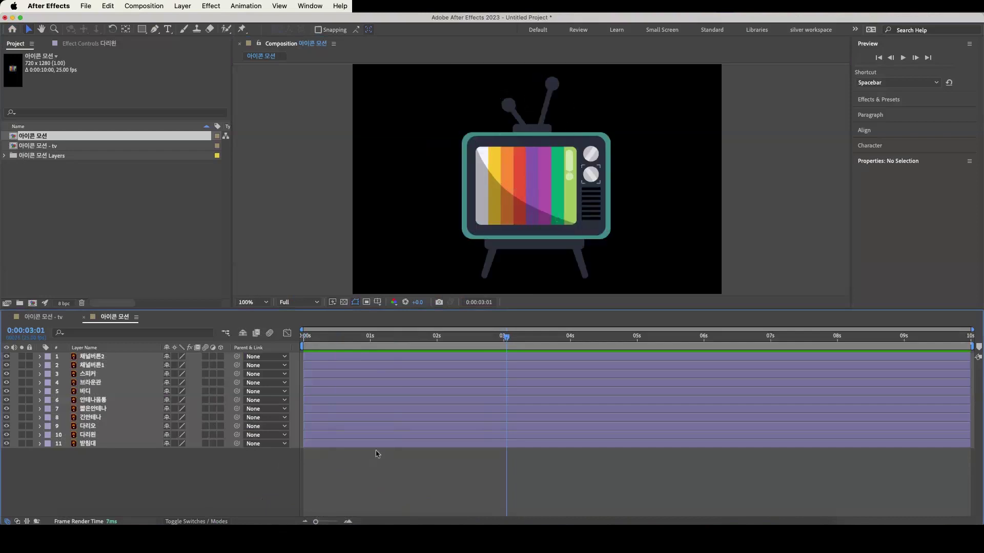
- Switch to Illustrator, rotate the short antenna more upright, and reposition it on the antenna base
mouse_move(343, 515)
left_click(382, 513)
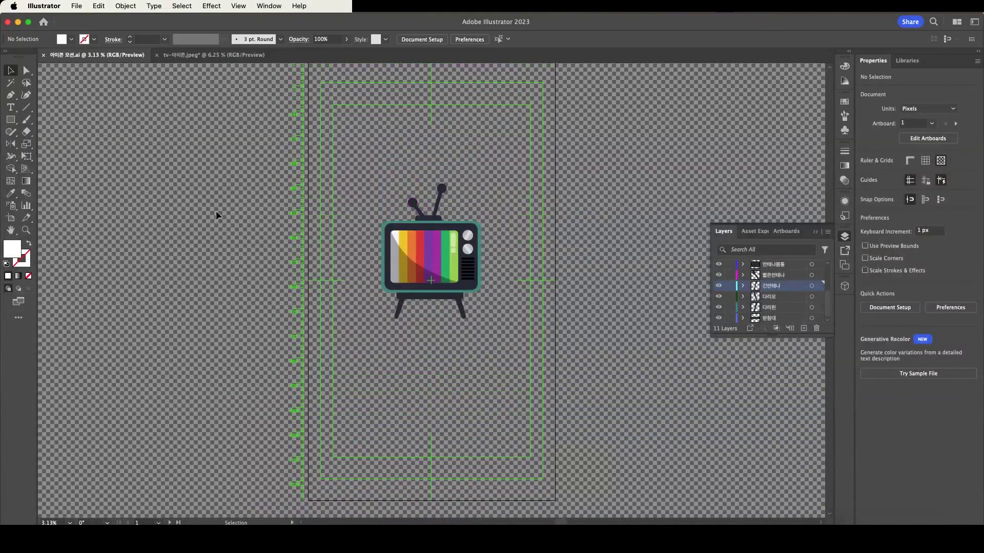
left_click(25, 232)
left_click(430, 211)
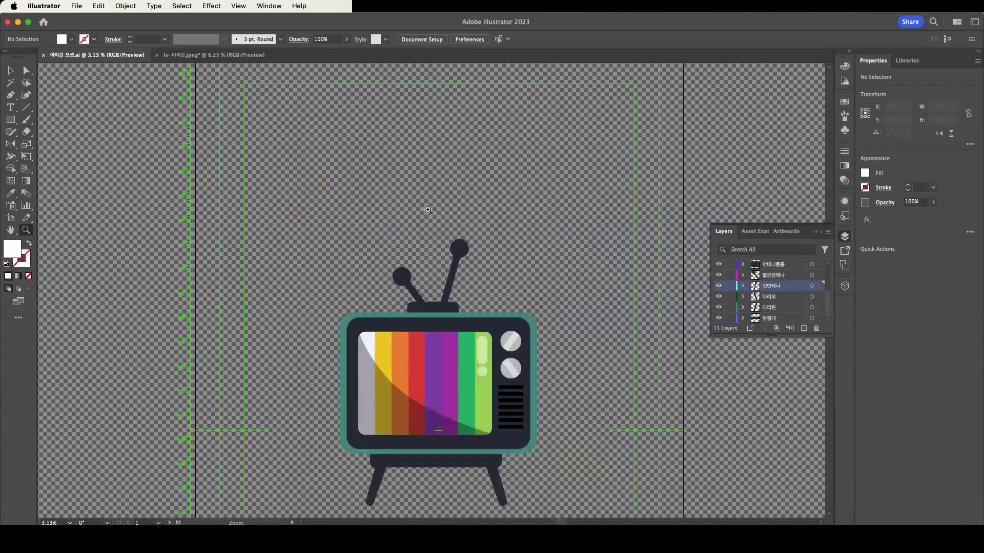
key("v")
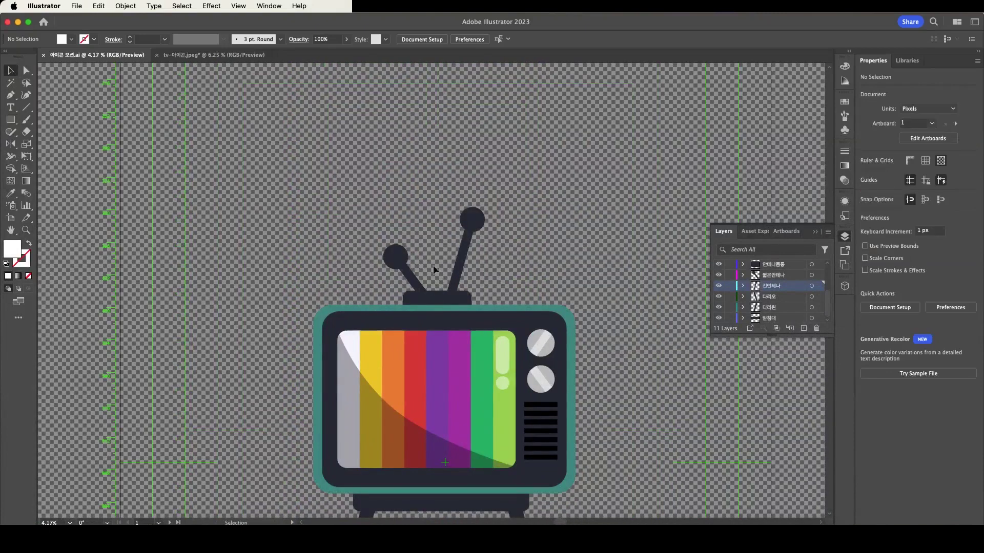
left_click(399, 274)
left_click_drag(441, 310, 428, 319)
left_click_drag(413, 254, 416, 252)
- Rotate the long antenna more upright, align it on the antenna base, and save the icon file
left_click_drag(472, 225, 470, 221)
left_click_drag(446, 323, 456, 323)
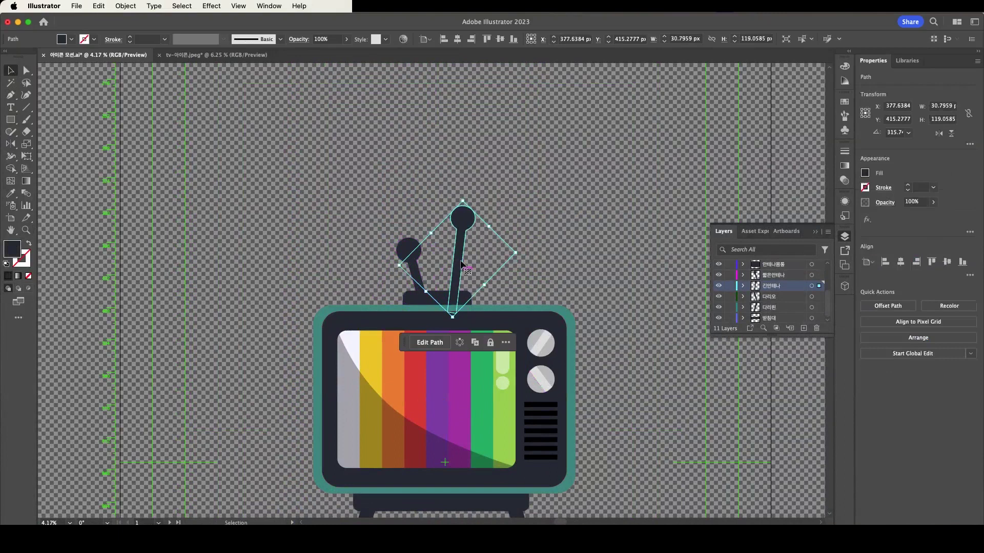
left_click_drag(461, 254, 465, 254)
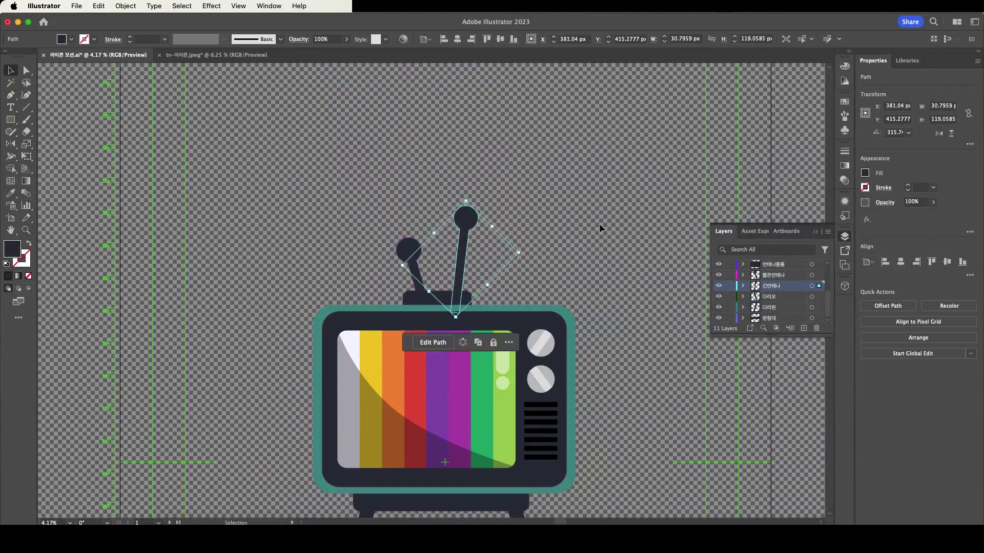
left_click(600, 225)
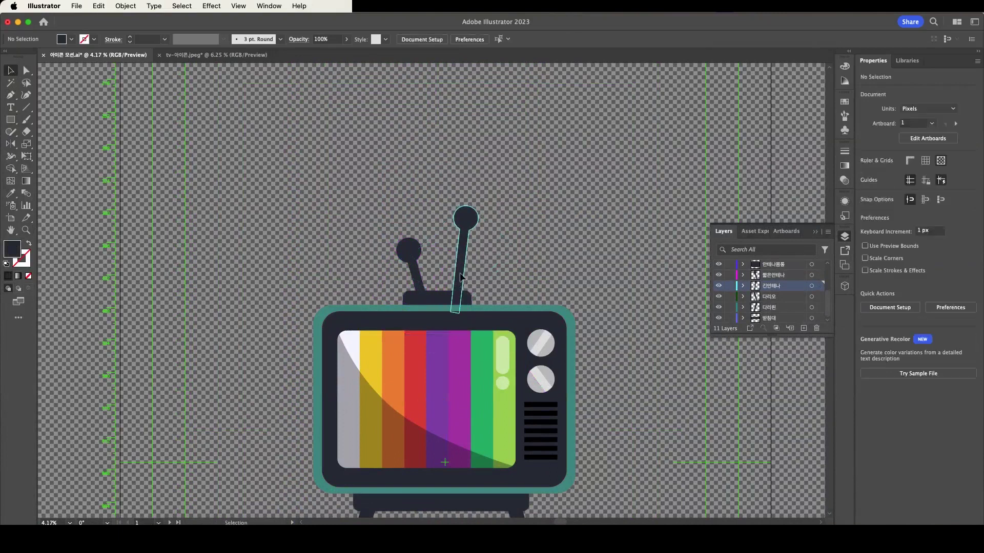
key("super+s")
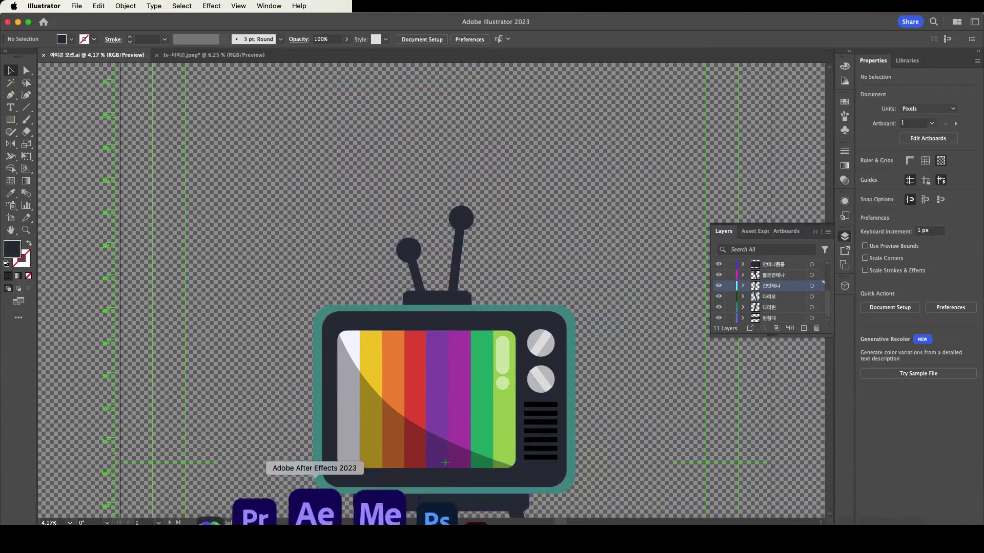
- In After Effects, solo the 받침대 layer and move its anchor point to the centre of its bottom edge
left_click(333, 513)
left_click(560, 290)
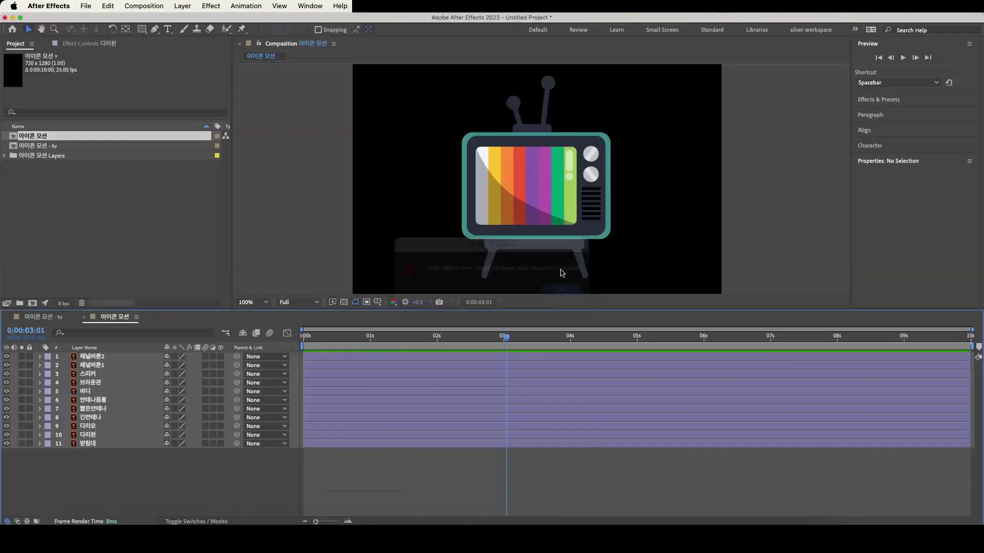
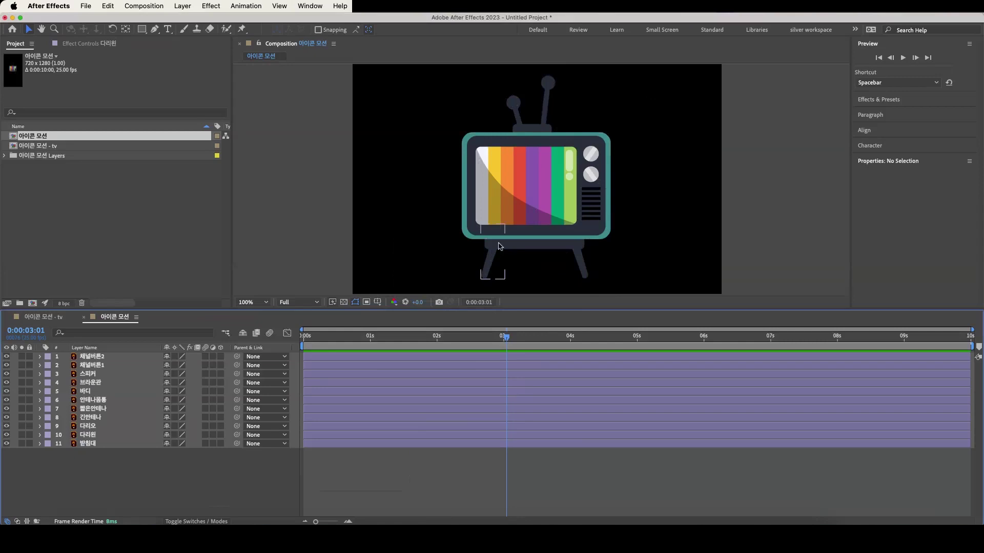
left_click(520, 247)
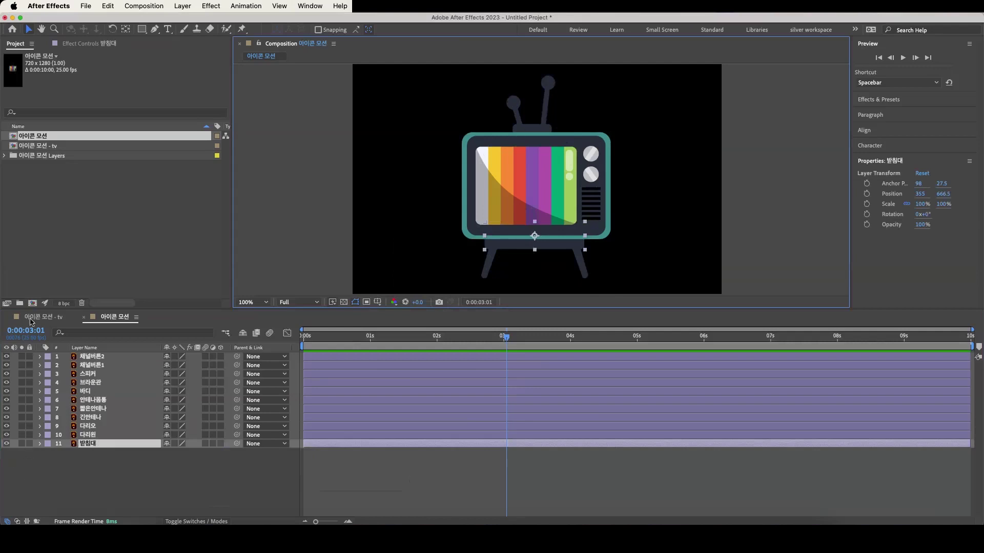
left_click(22, 443)
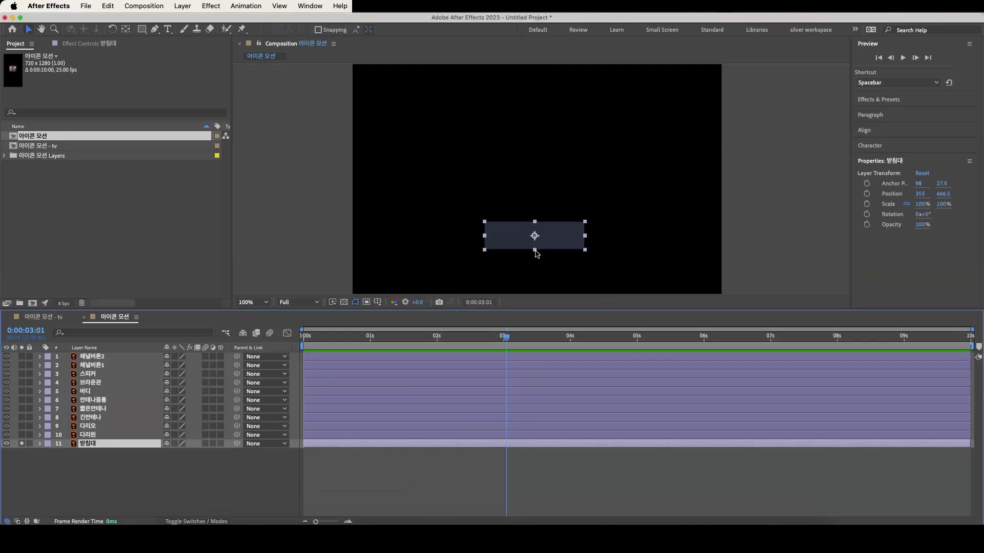
key("y")
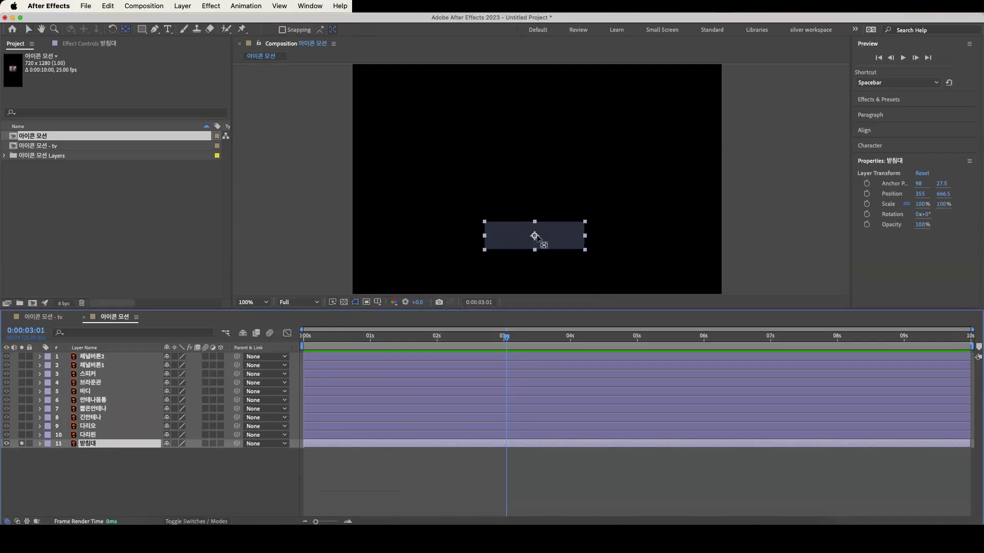
left_click_drag(535, 235, 534, 249)
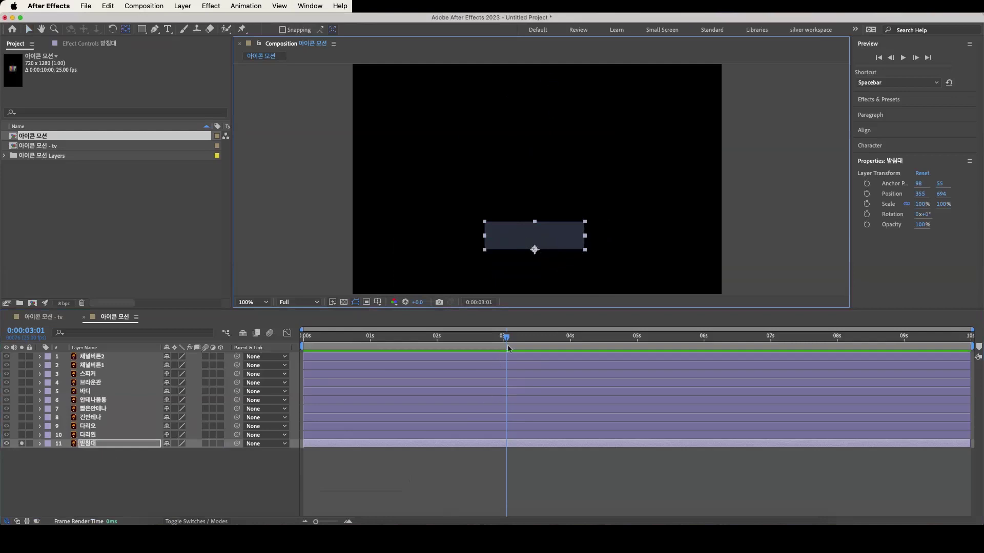
- Add a 100% Scale keyframe to the 받침대 layer and place it at 2 seconds
left_click_drag(508, 348, 424, 366)
key("Home")
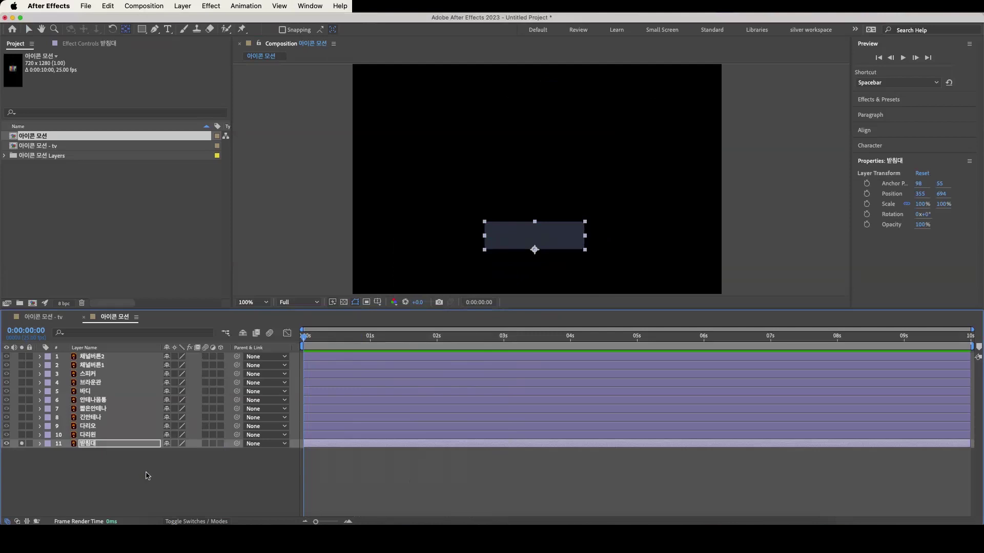
key("Return")
key("s")
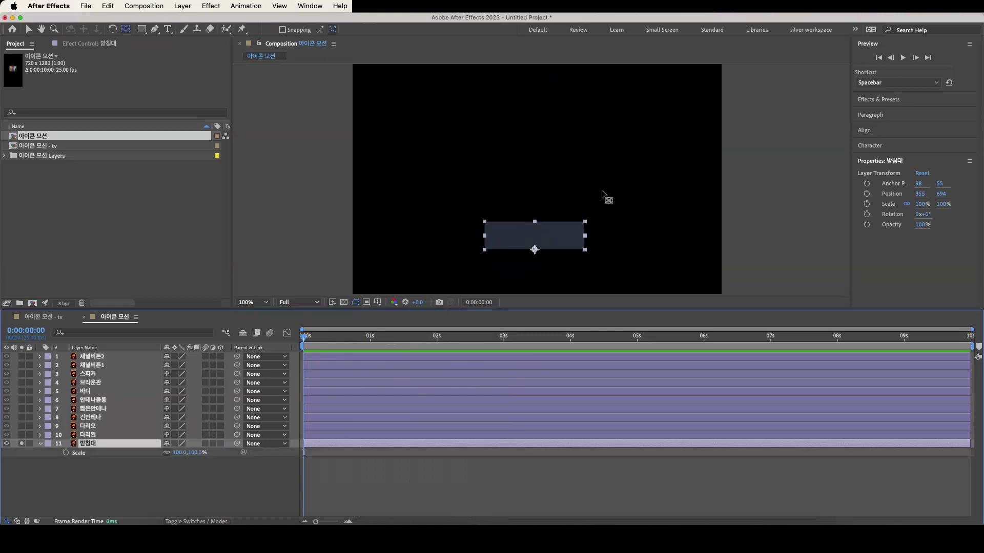
left_click(66, 454)
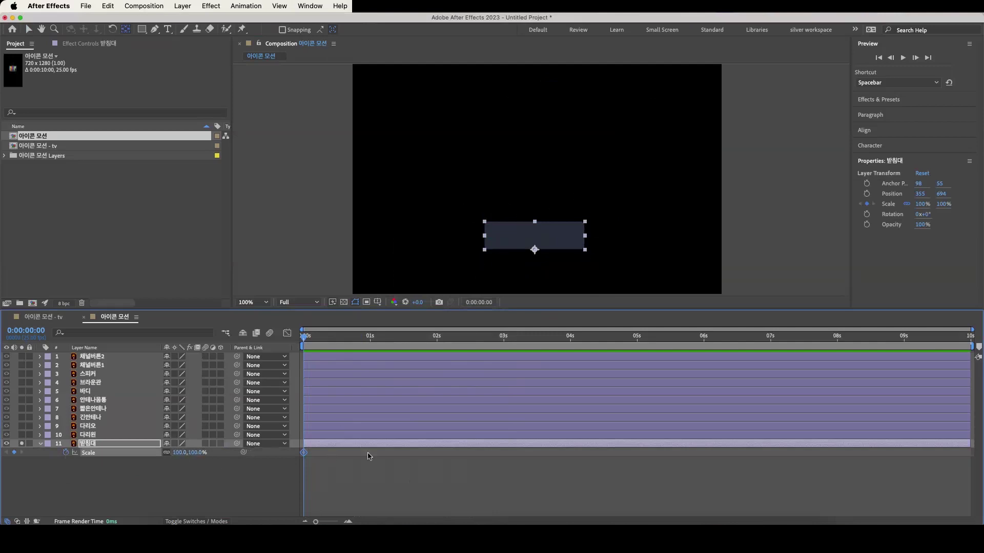
left_click(308, 457)
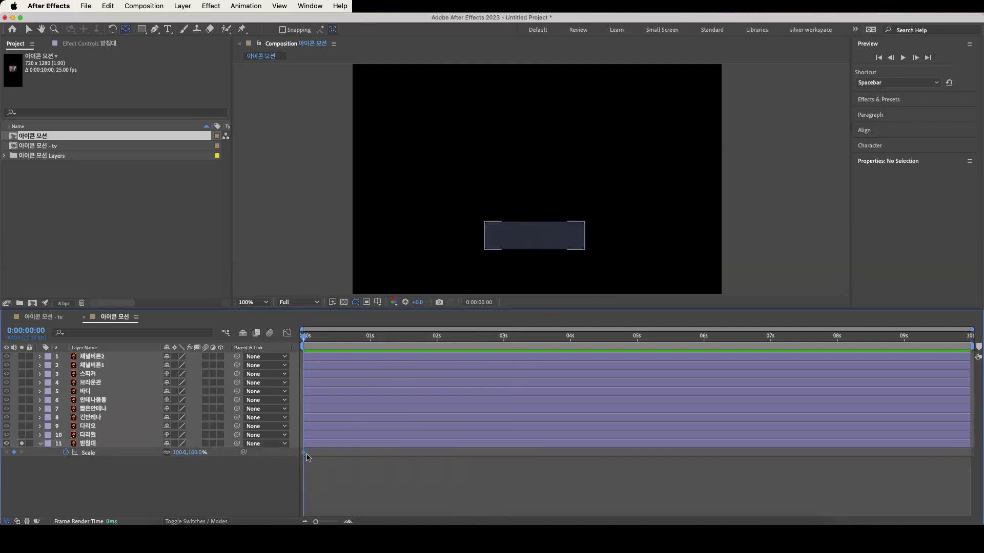
left_click_drag(305, 454, 439, 457)
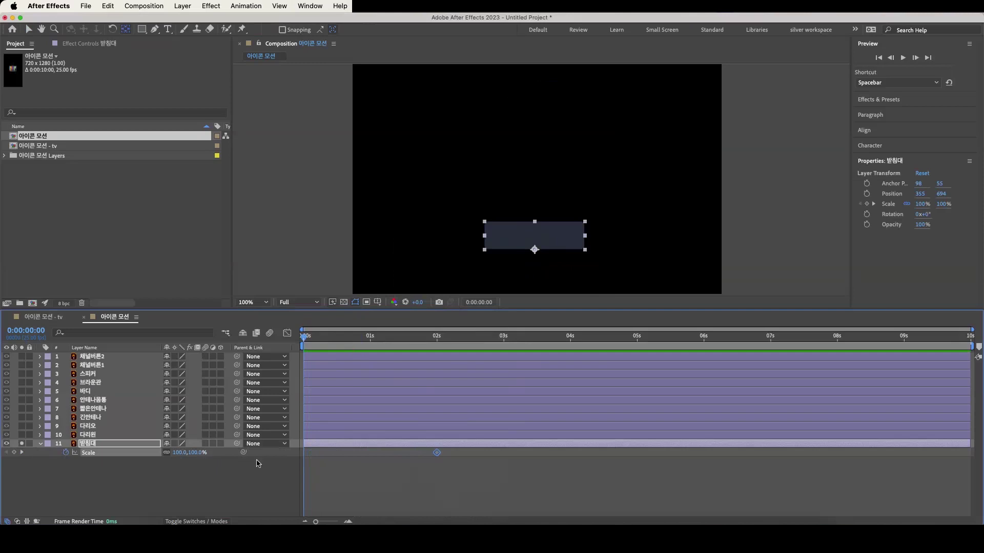
- Set the 받침대 layer's Scale to 0% at 0:00:00:00
left_click(196, 453)
type("0")
key("Return")
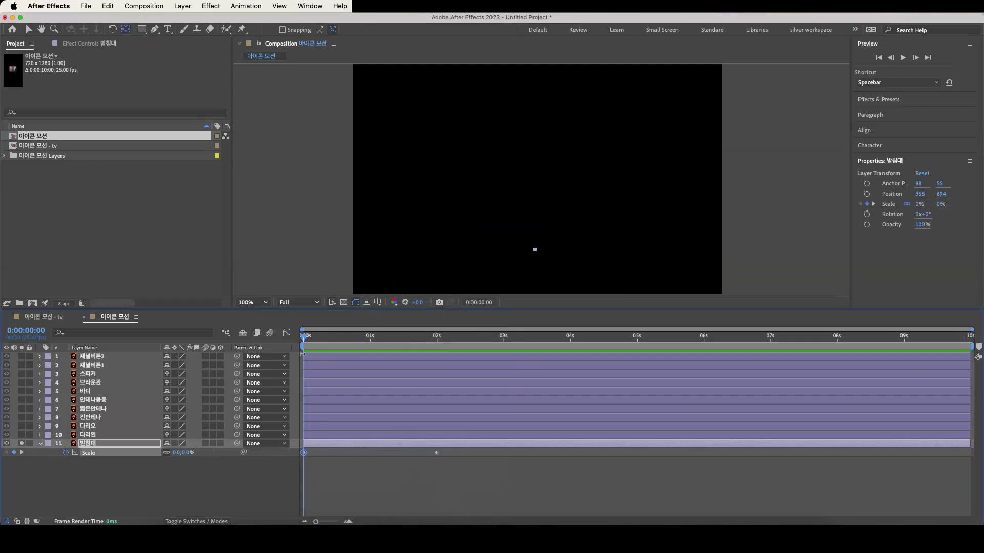
- At 0:00:00:16, unlink the 받침대 layer's Scale proportions and set its horizontal scale to 8%
left_click_drag(305, 340, 347, 349)
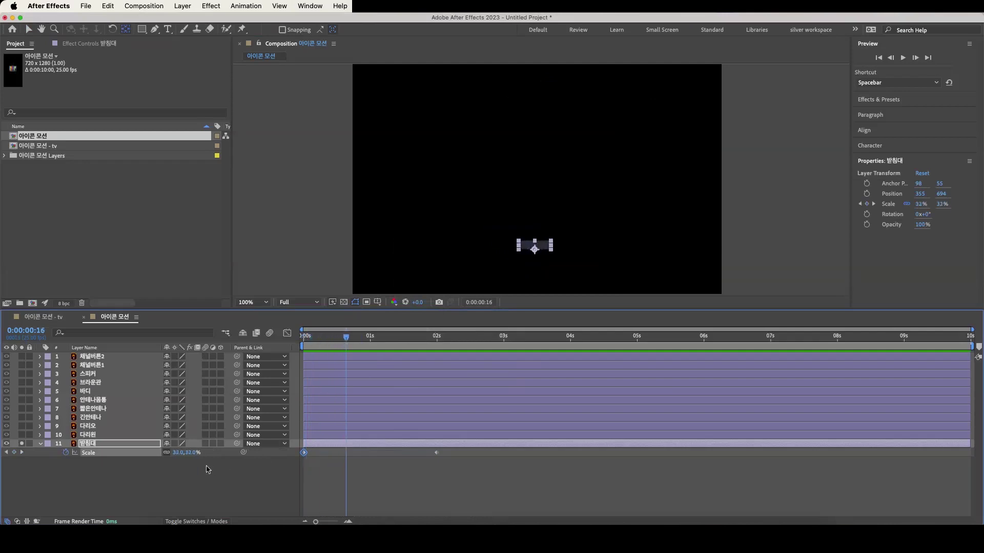
left_click(167, 453)
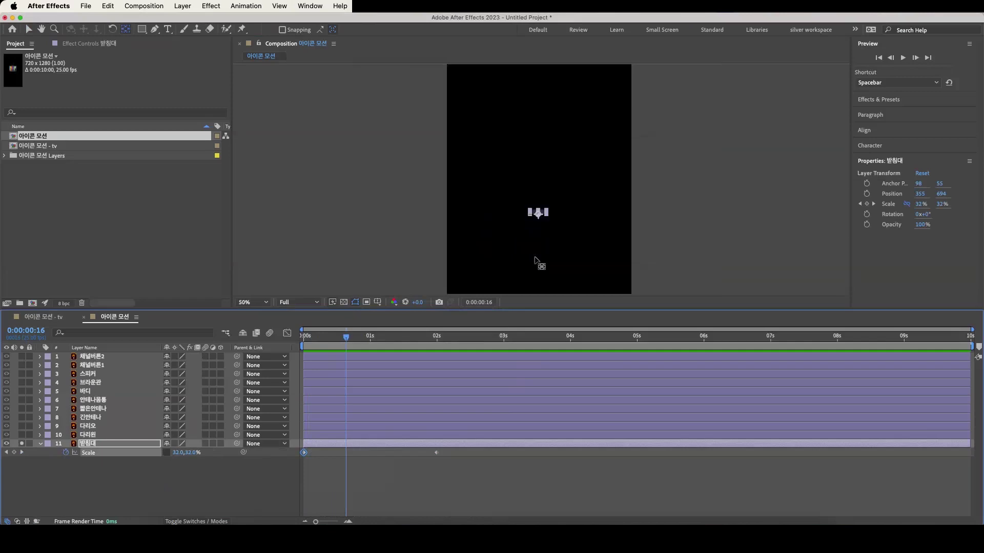
scroll(537, 250, "up", 1)
left_click_drag(582, 246, 588, 185)
scroll(580, 181, "down", 1)
scroll(574, 176, "up", 2)
scroll(575, 179, "up", 1)
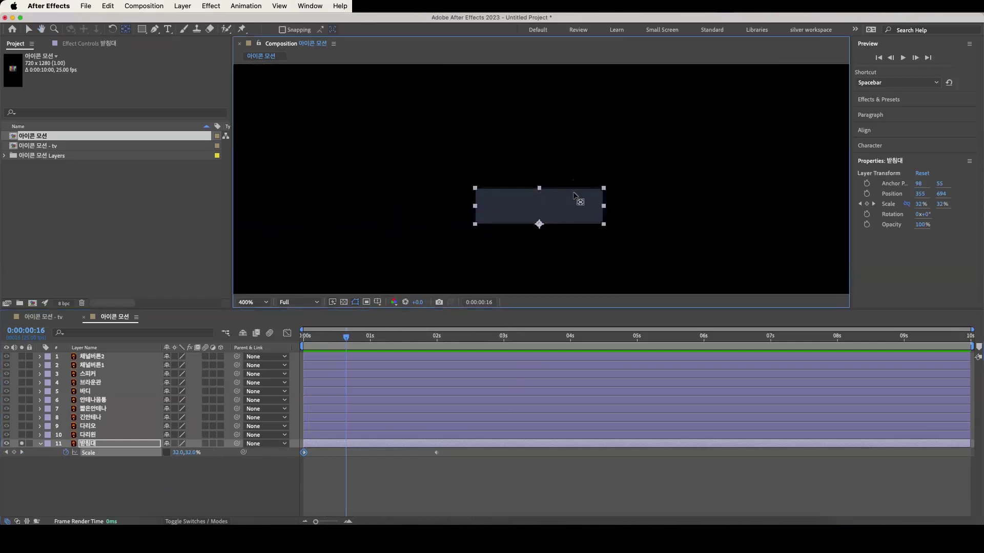
mouse_move(177, 453)
left_mouse_down()
mouse_move(191, 453)
mouse_move(173, 460)
left_mouse_up()
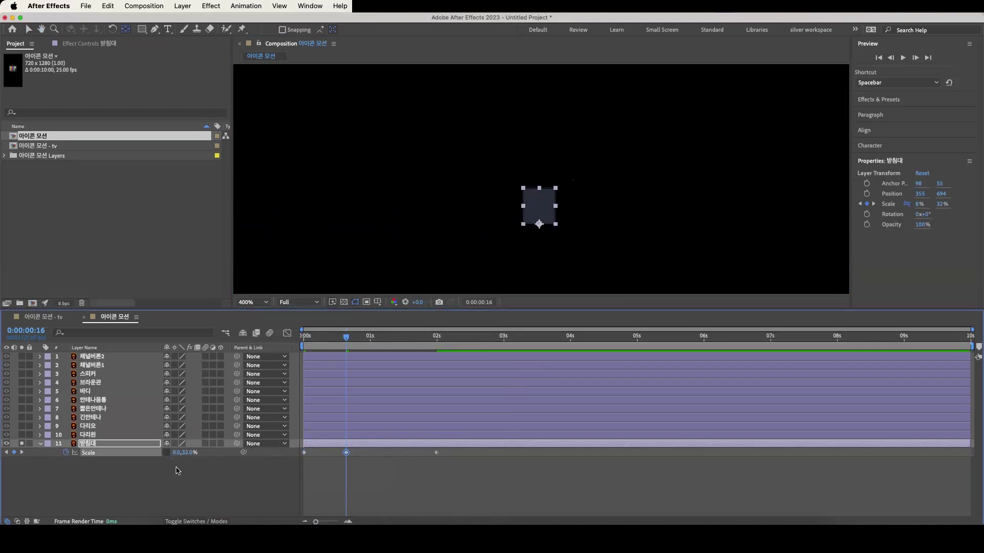
- At 0:00:01:06, set the 받침대 layer's vertical scale to 32%
left_click_drag(346, 343, 347, 373)
left_click_drag(347, 342, 386, 346)
left_click(192, 452)
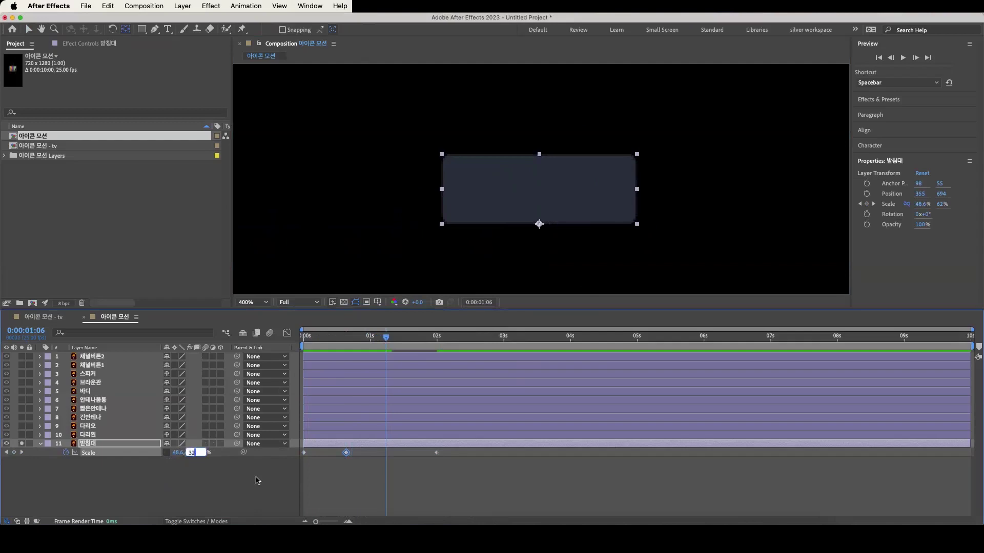
key("Return")
key("super+v")
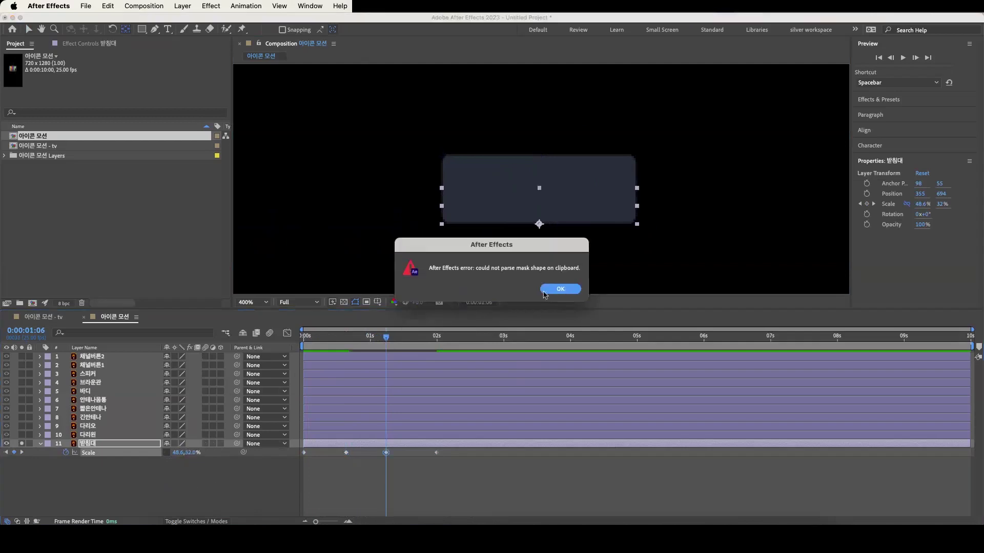
left_click(546, 291)
- Review the growth up to 0:00:01:06 and set the 받침대 layer's horizontal scale there to 50%
left_click_drag(385, 338, 360, 358)
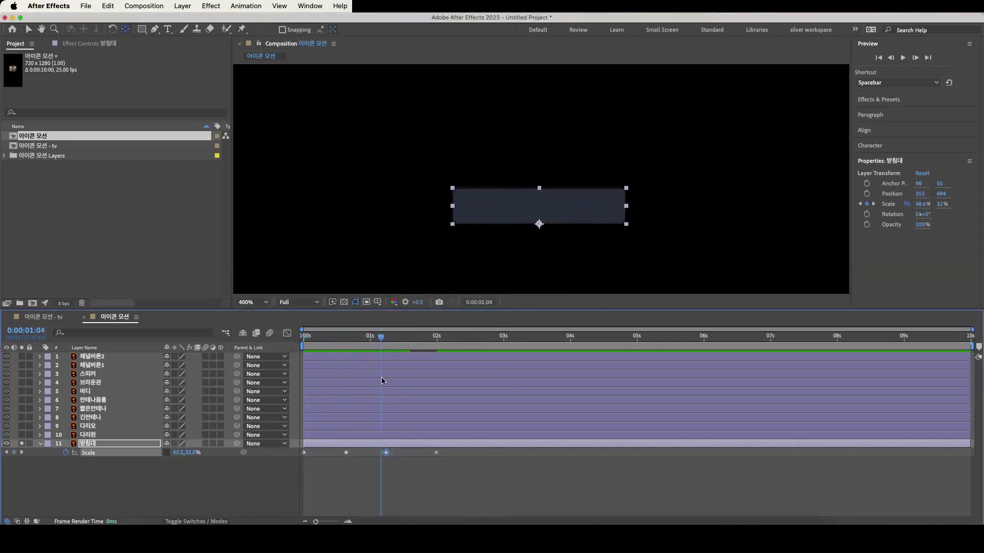
left_click_drag(389, 381, 385, 402)
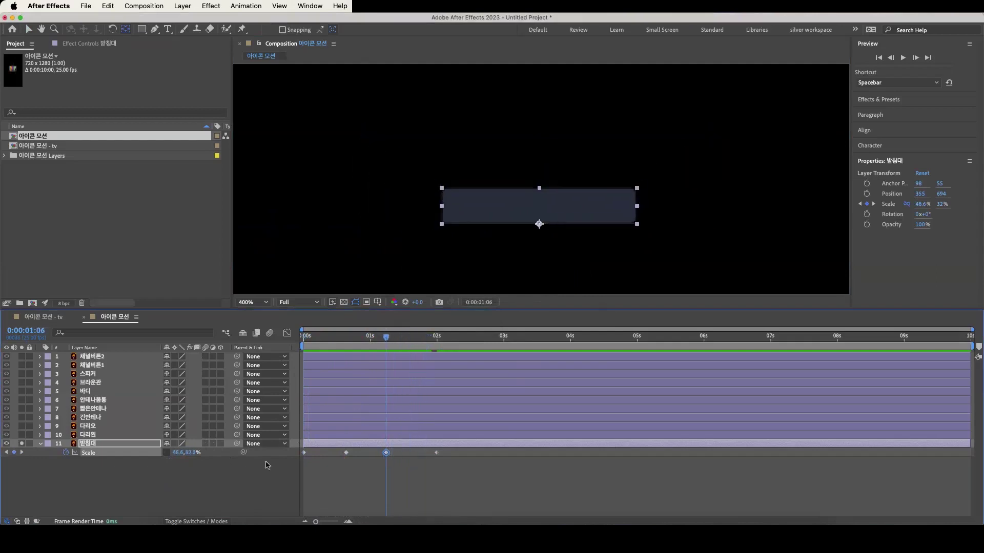
left_click(177, 453)
type("50")
key("Return")
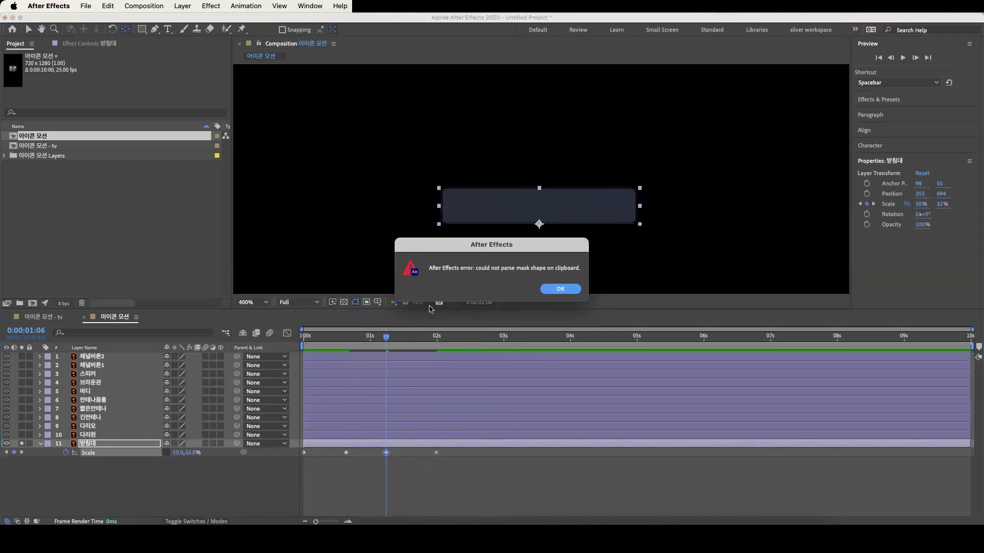
left_click(559, 289)
- Try a 32% vertical scale for the 받침대 layer at 0:00:01:15, compare it with 0:00:01:06, and undo it
left_click_drag(390, 340, 410, 391)
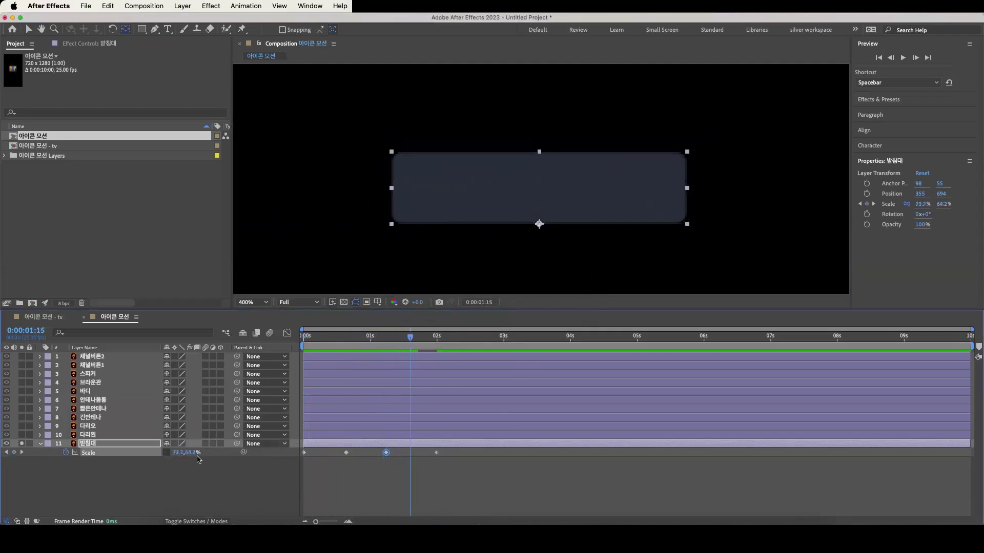
left_click(194, 453)
type("32")
key("Return")
key("super+v")
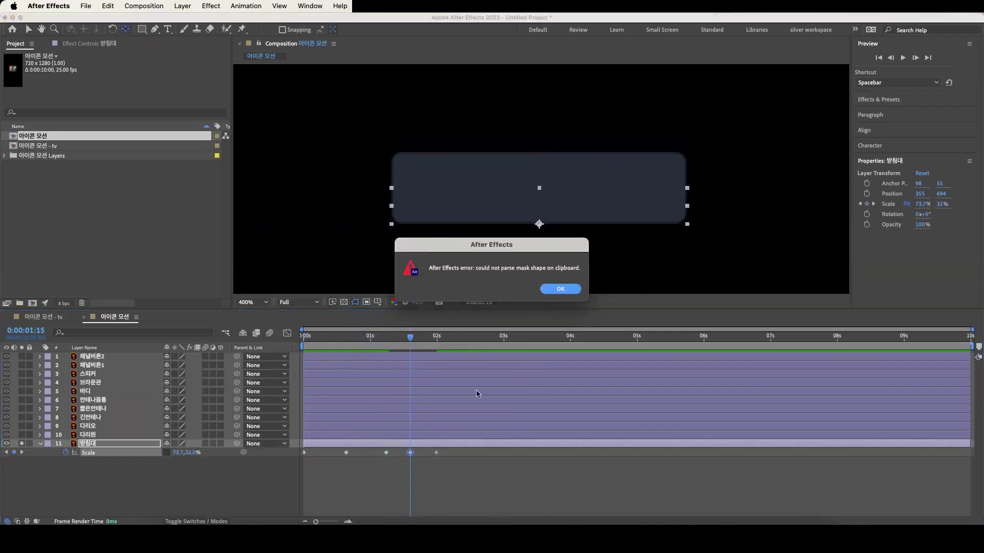
left_click(563, 290)
left_click_drag(410, 340, 387, 390)
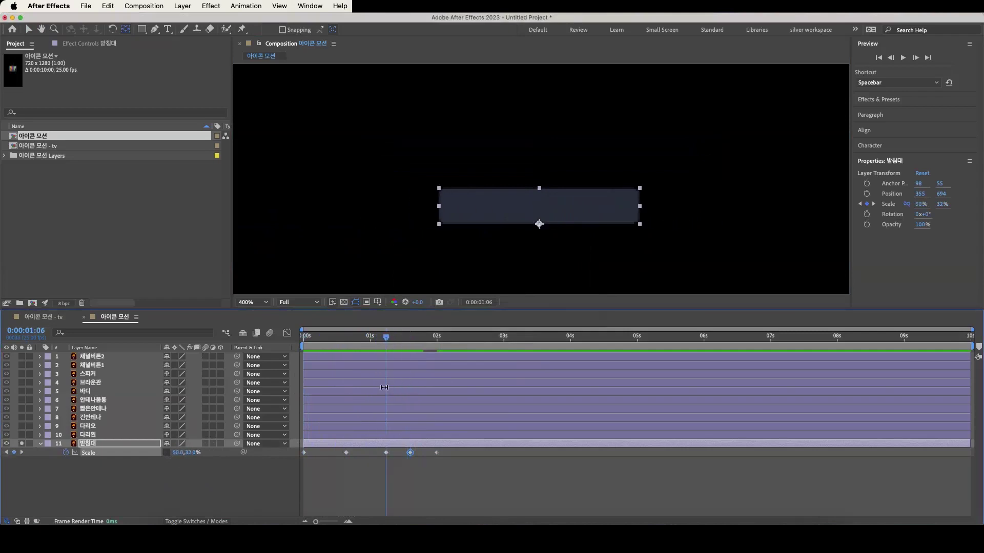
key("k")
left_click_drag(410, 339, 387, 378)
- At 0:00:01:15, set the 받침대 layer's horizontal scale to 50% and keep its interpolated vertical scale
left_click_drag(386, 378, 410, 381)
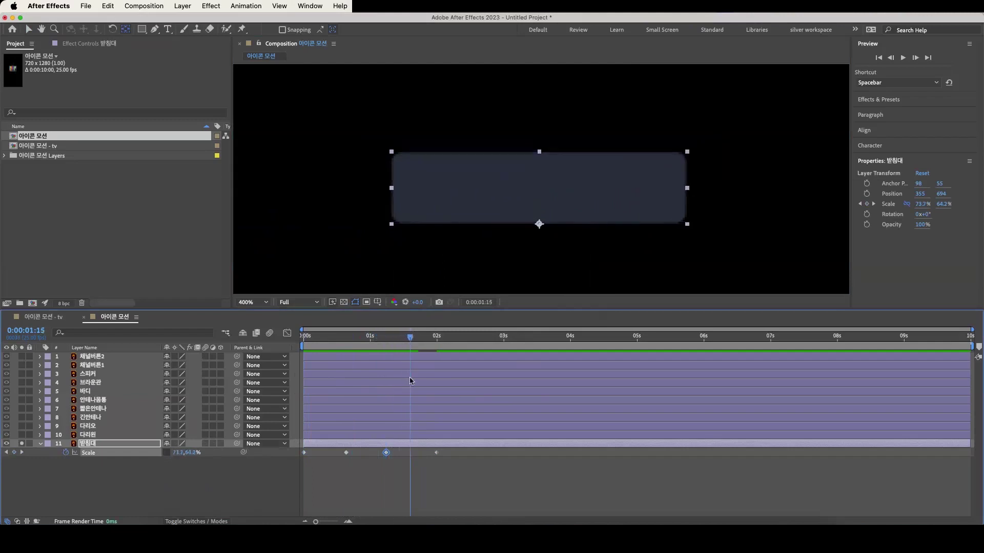
left_click(180, 453)
type("50")
key("Return")
key("super+v")
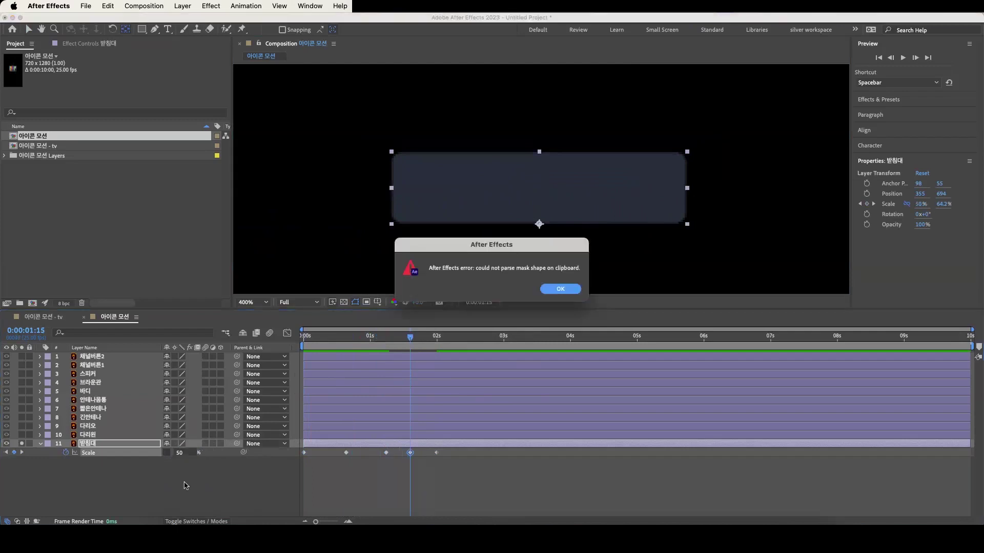
key("Return")
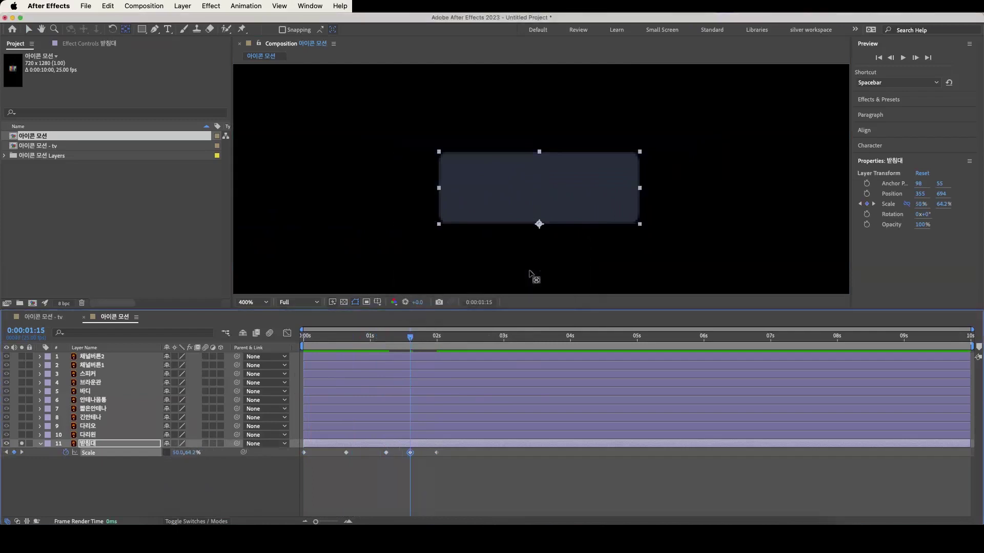
mouse_move(413, 337)
left_mouse_down()
mouse_move(438, 343)
mouse_move(424, 351)
left_mouse_up()
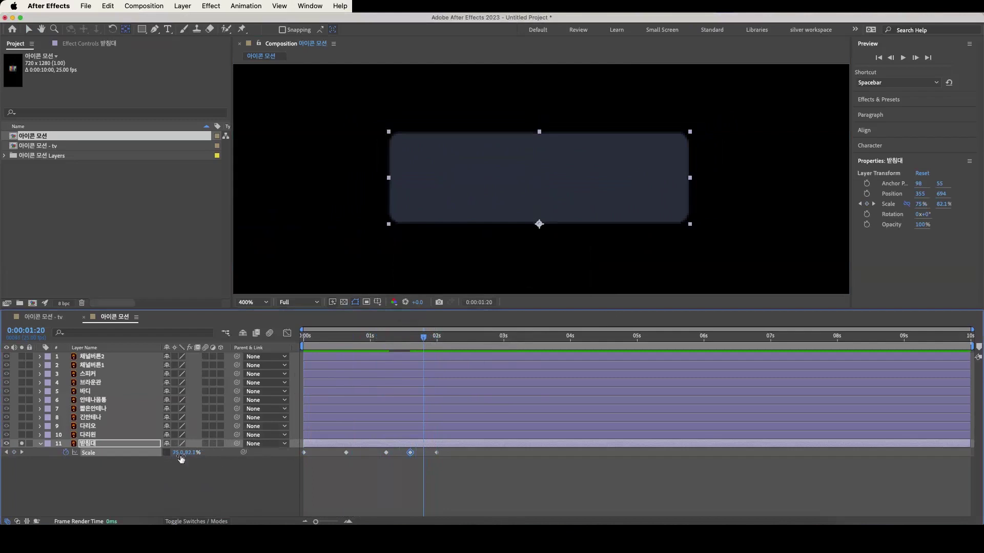
left_click_drag(424, 342, 408, 357)
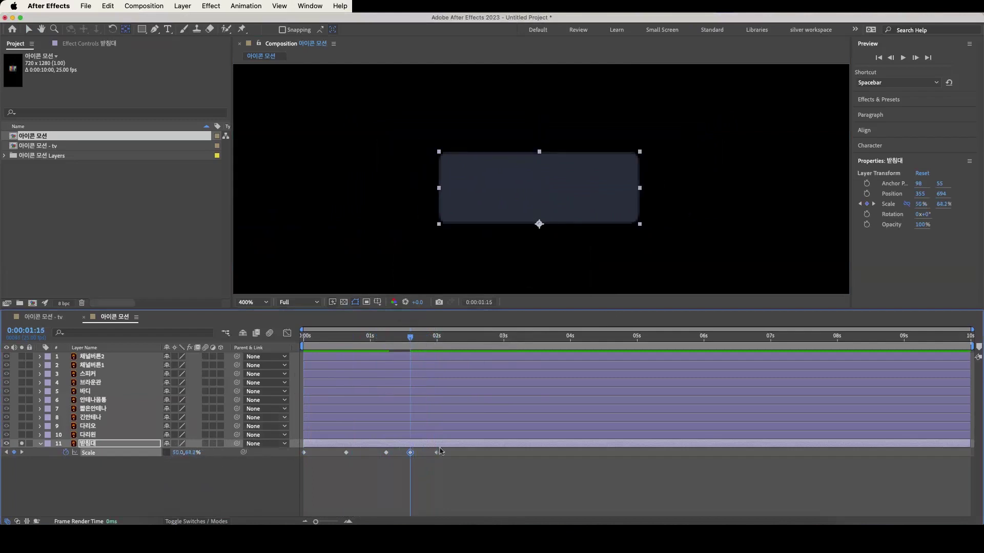
- Push the final Scale keyframe out to about 3.5 seconds and set the 받침대 layer's Scale to 50%, 100% at 0:00:02:01
left_click_drag(437, 453, 532, 454)
left_click_drag(411, 341, 441, 348)
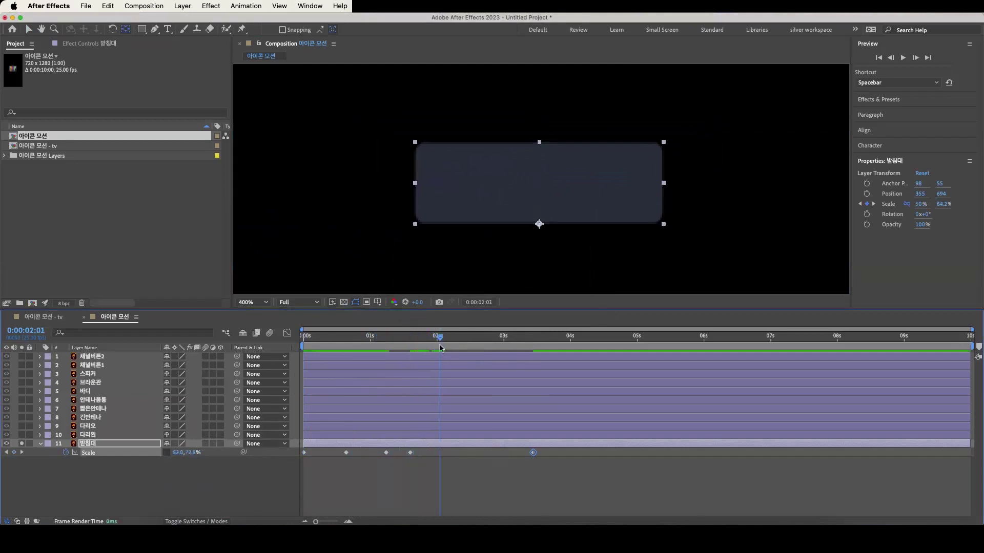
left_click(177, 453)
type("50")
key("Return")
key("super+v")
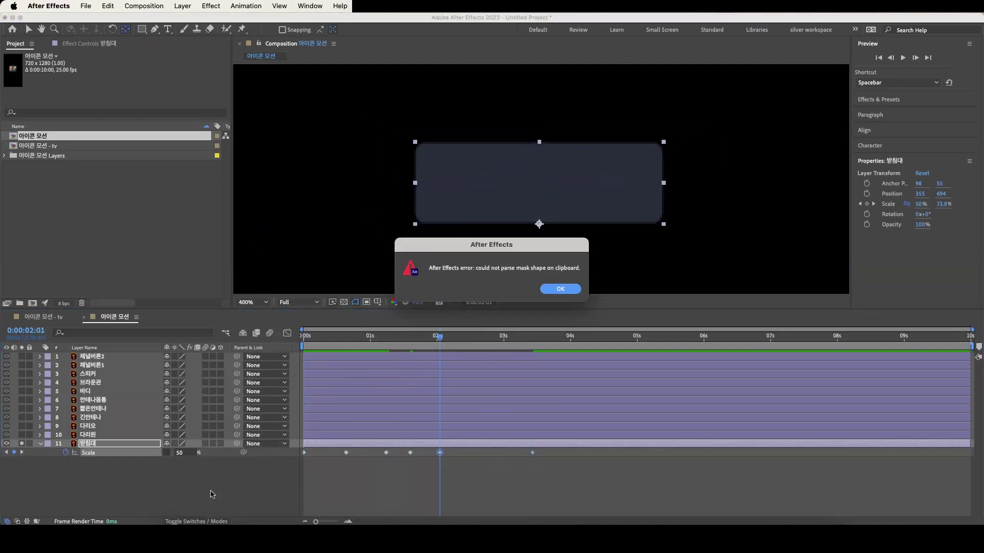
key("Return")
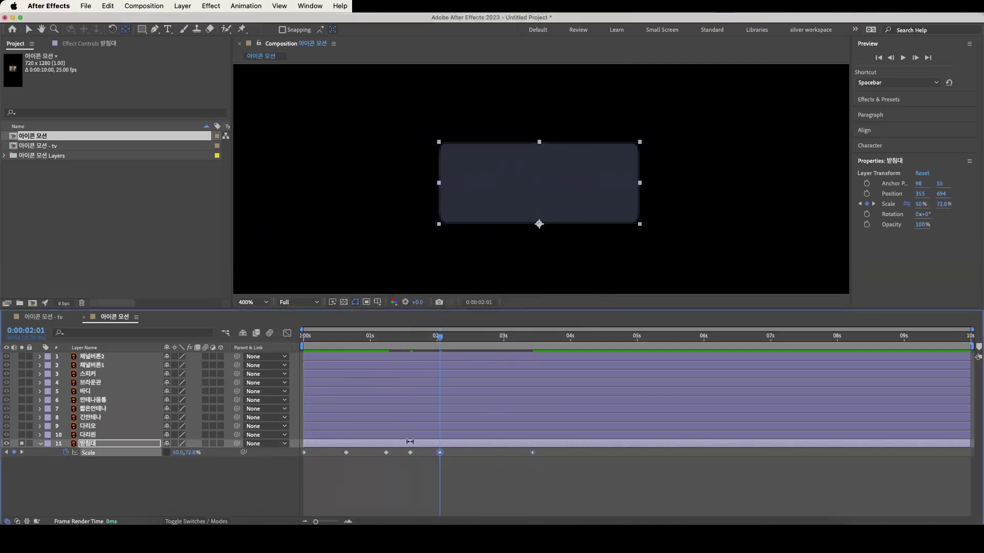
left_click(192, 453)
type("100")
key("Return")
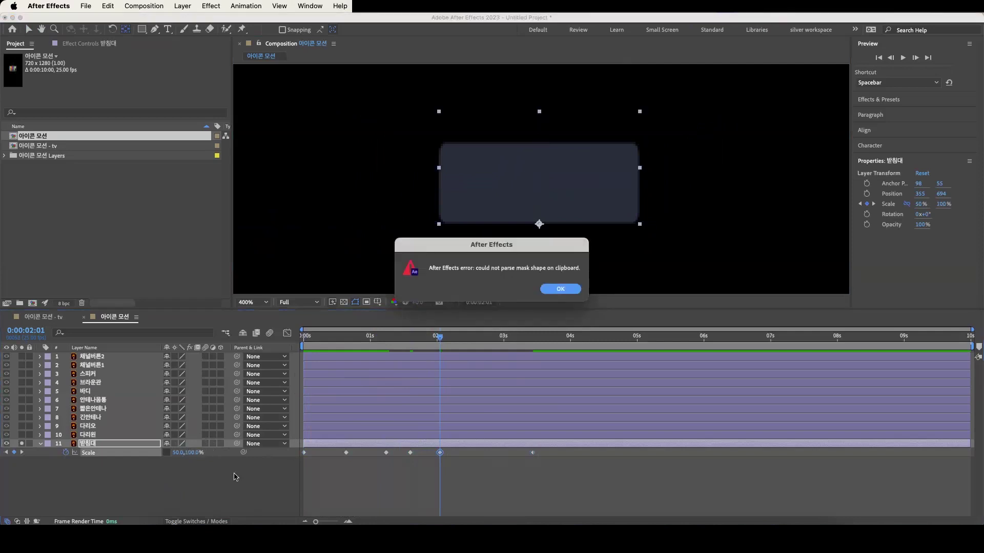
key("Return")
- Move the 받침대 layer's final 100% Scale keyframe to 0:00:02:12 and play the animation from the start
left_click_drag(442, 340, 469, 385)
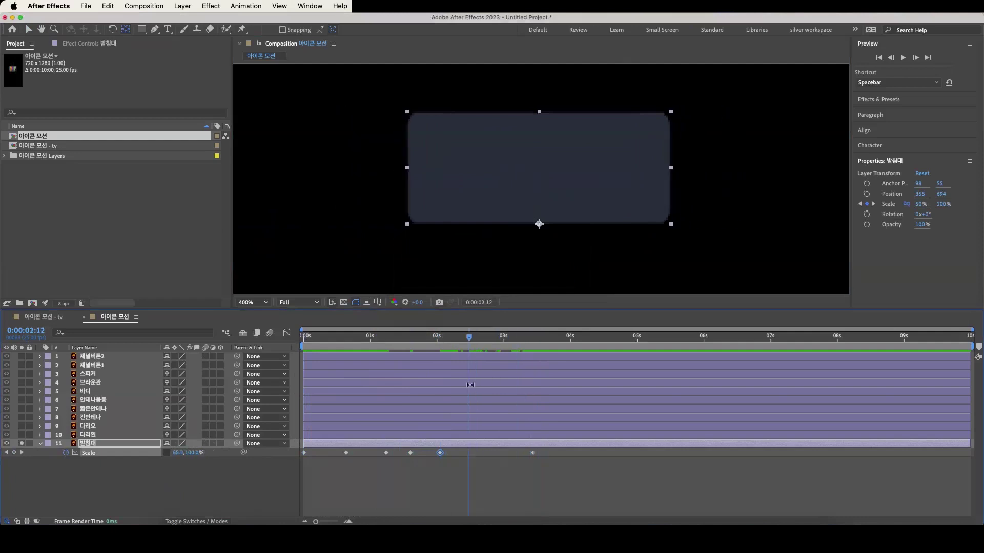
left_click_drag(530, 457, 468, 454)
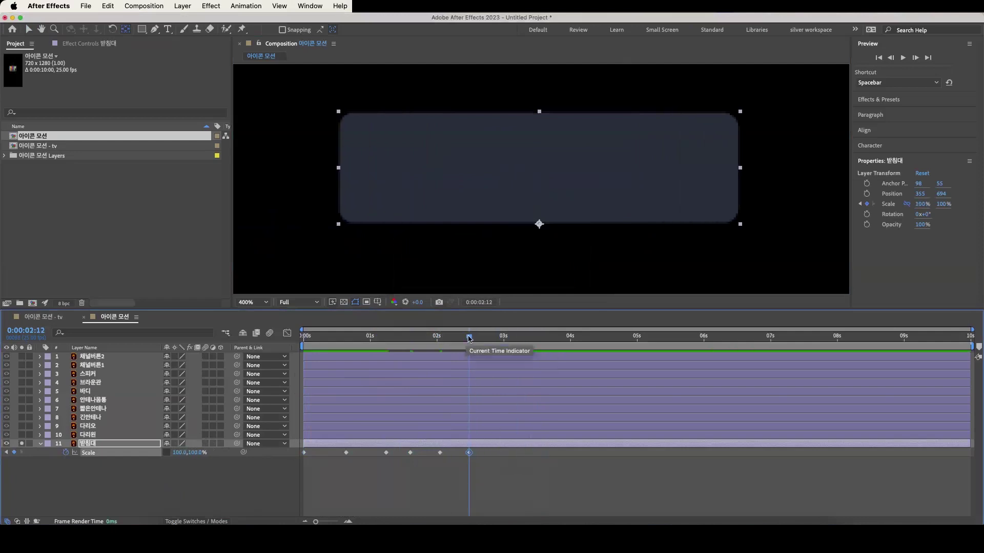
left_click_drag(469, 338, 248, 351)
key("space")
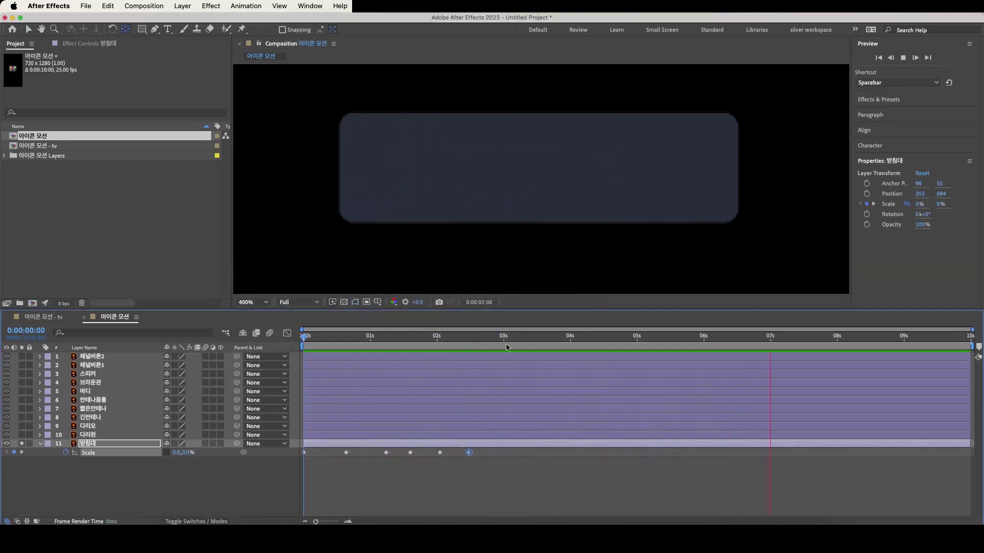
key("space")
key("space")
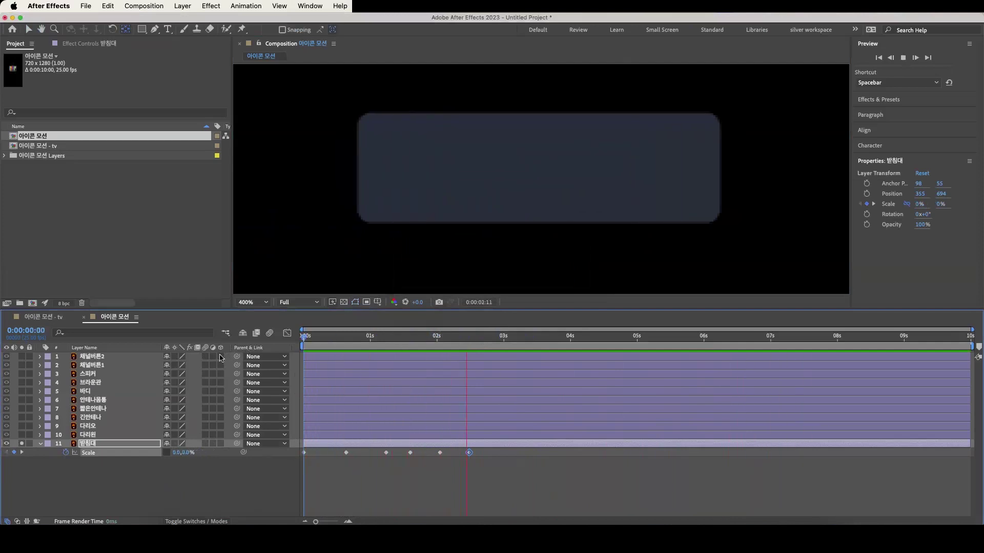
key("space")
key("space")
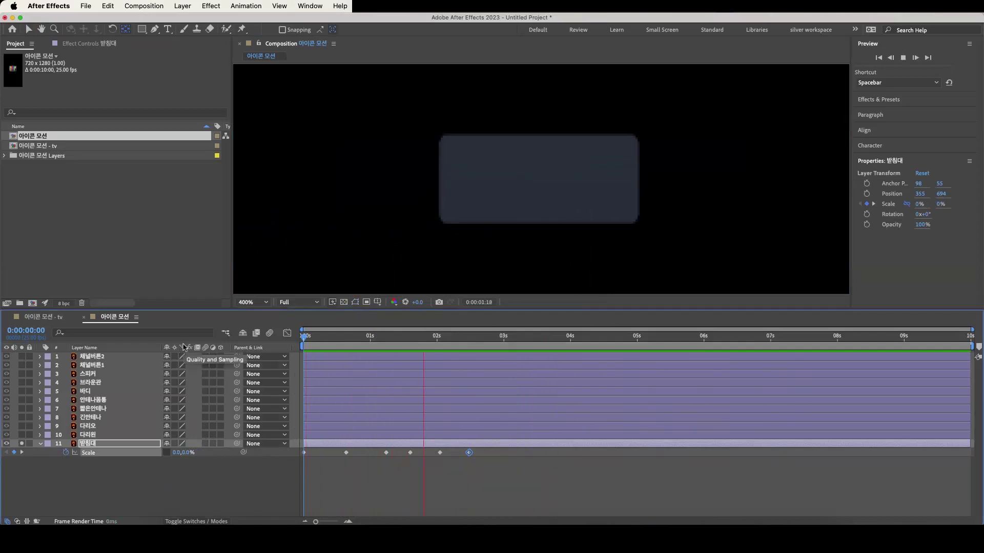
key("space")
- Compress all the 받침대 layer's Scale keyframes proportionally so the last one falls at about 1 second, and preview
left_click_drag(477, 478, 268, 441)
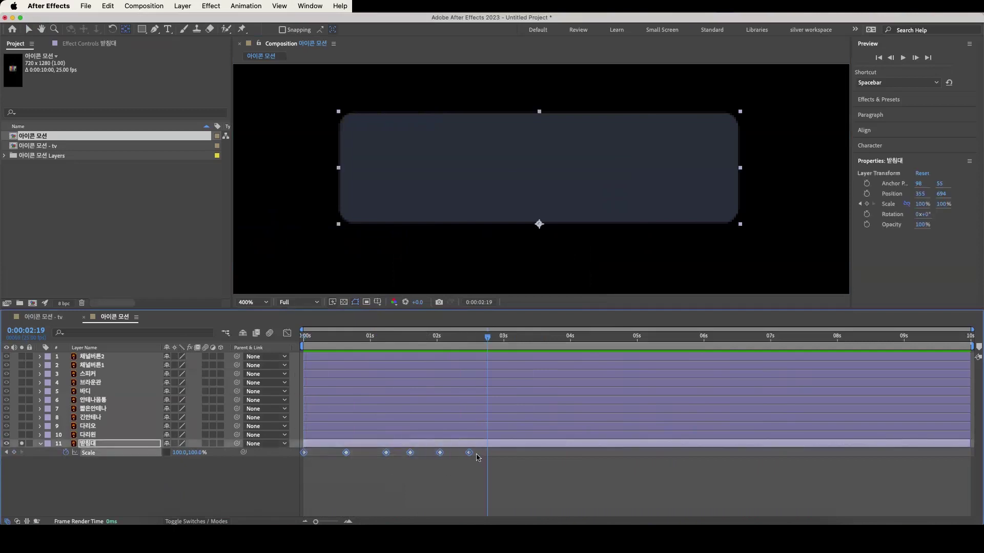
left_click_drag(470, 455, 374, 462)
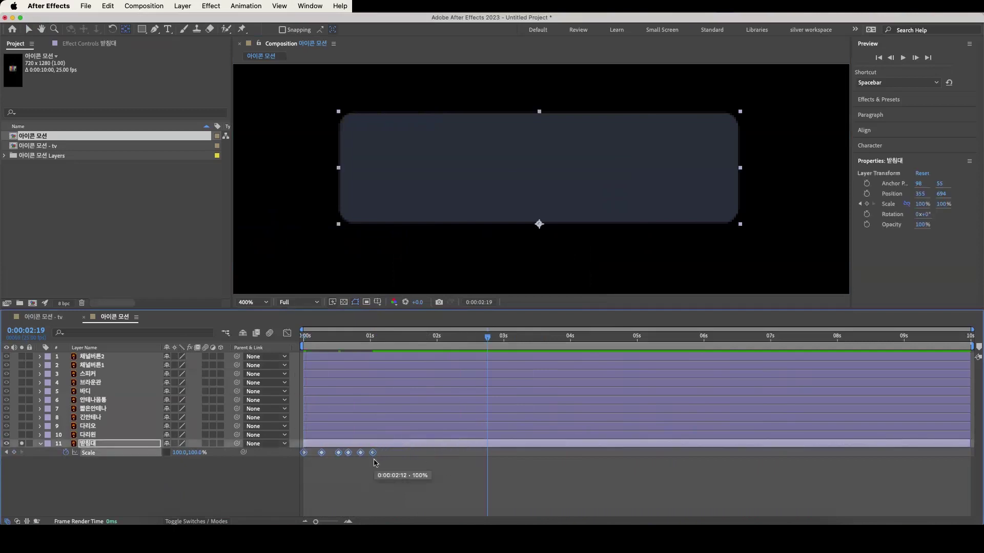
key("space")
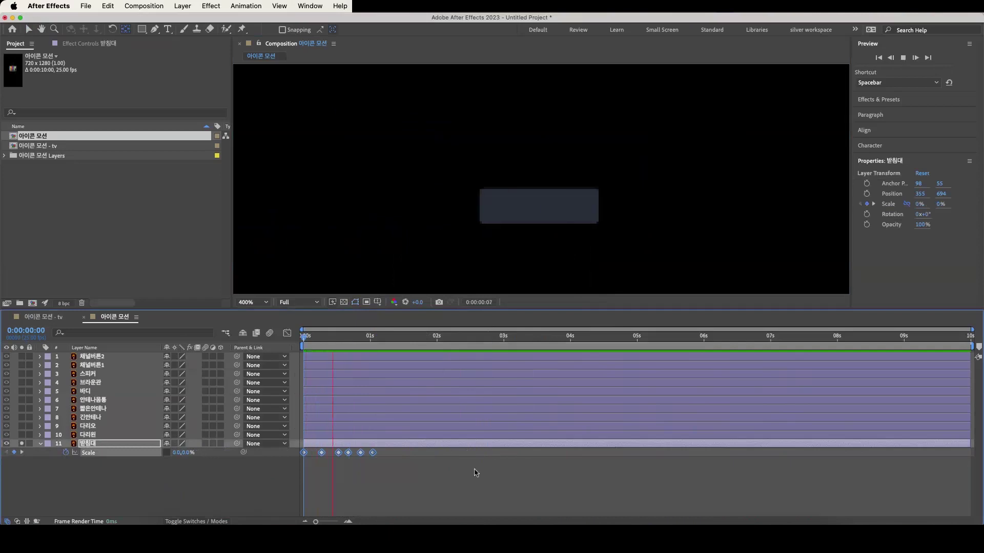
- Replay the shortened base animation several times and examine its timing with the composition view at 50%
key("space")
key("space")
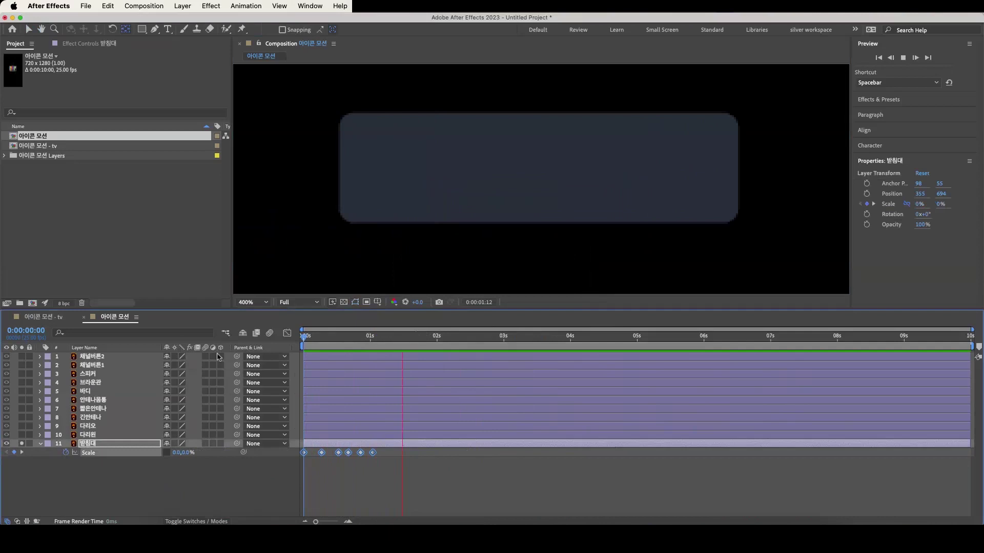
key("space")
key("space")
scroll(428, 281, "up", 2)
scroll(428, 276, "down", 6)
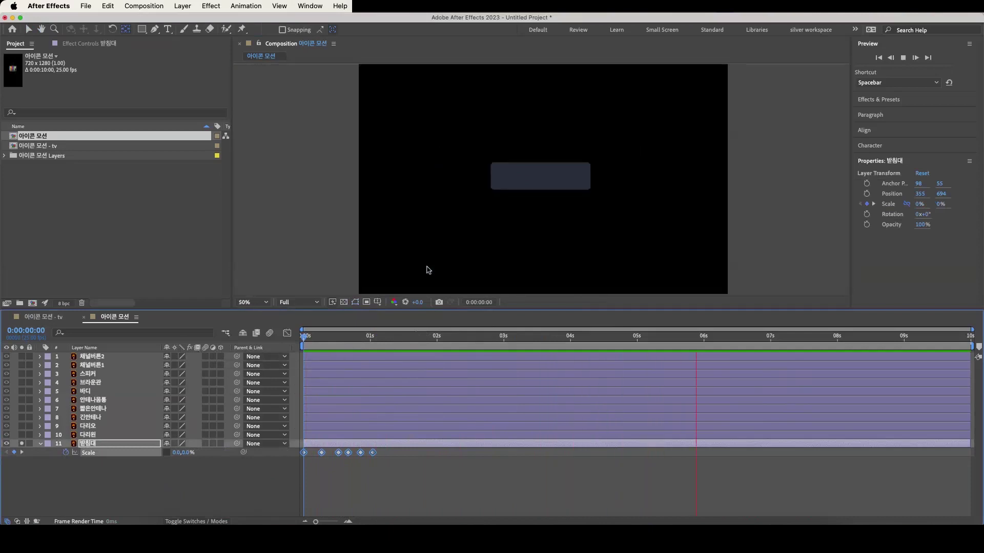
key("space")
key("space")
key("space")
key("space")
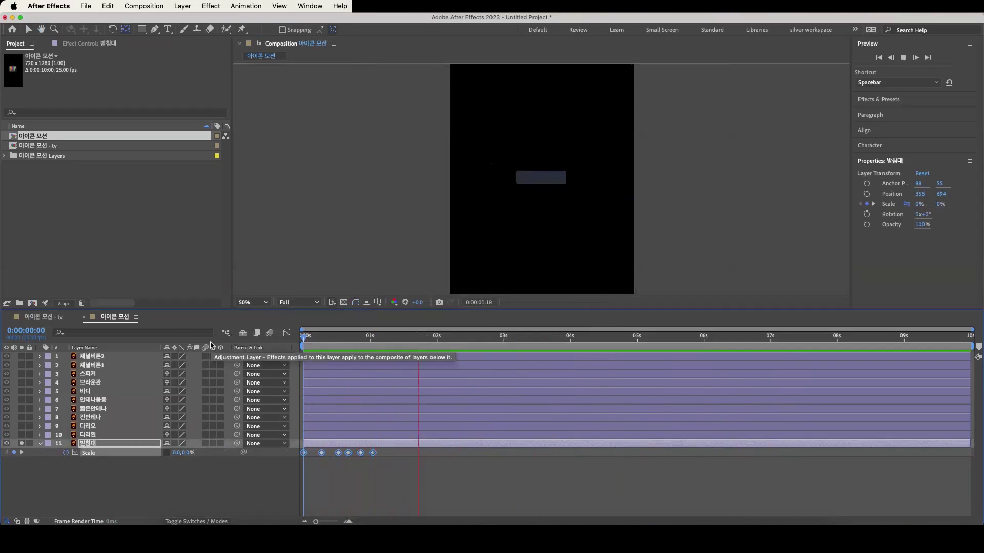
key("space")
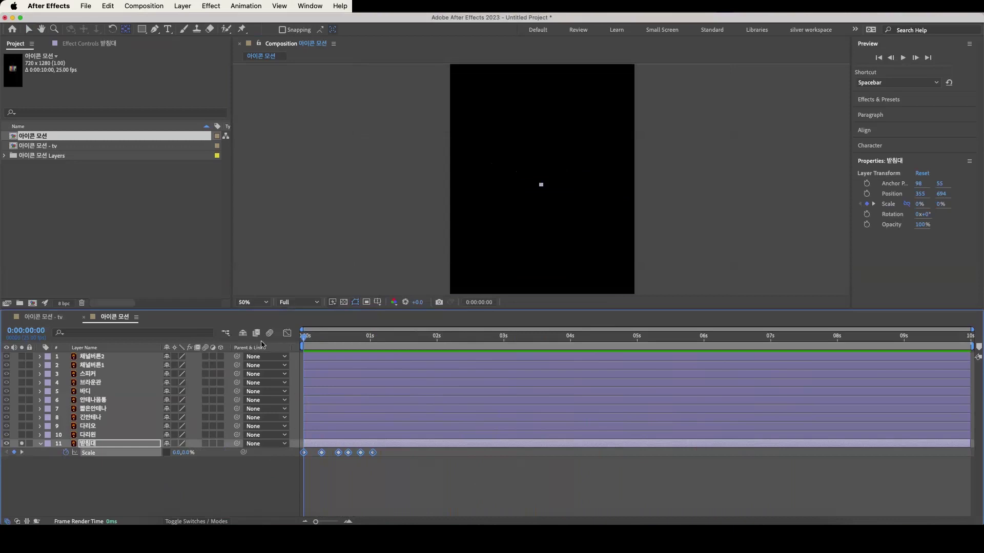
left_click_drag(302, 343, 260, 357)
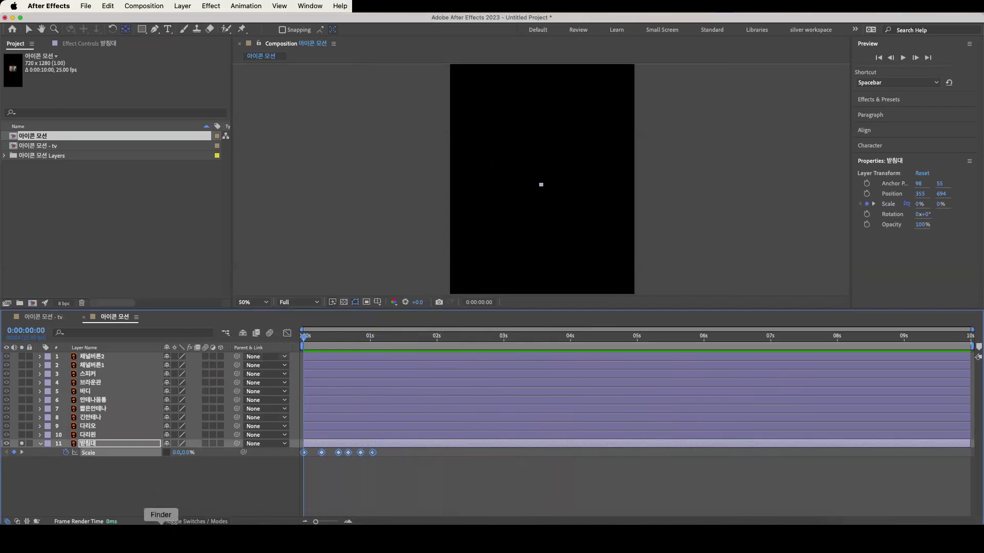
- Stretch the 받침대 layer's Scale keyframes proportionally so the last one falls at about 4 seconds, and inspect the base at 0:00:01:02
left_click_drag(374, 458, 573, 457)
left_click_drag(319, 333, 376, 347)
scroll(521, 213, "down", 1)
scroll(525, 213, "up", 3)
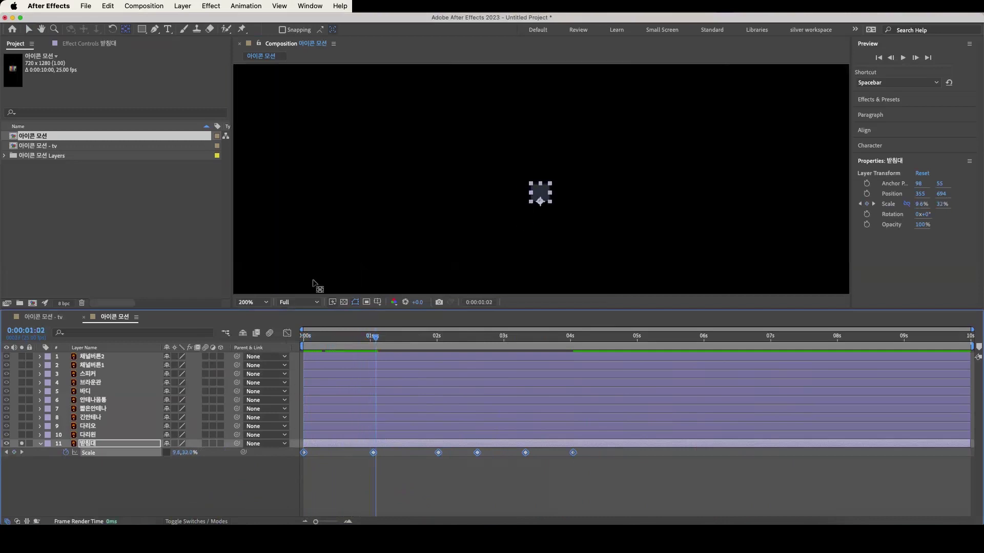
left_click(182, 6)
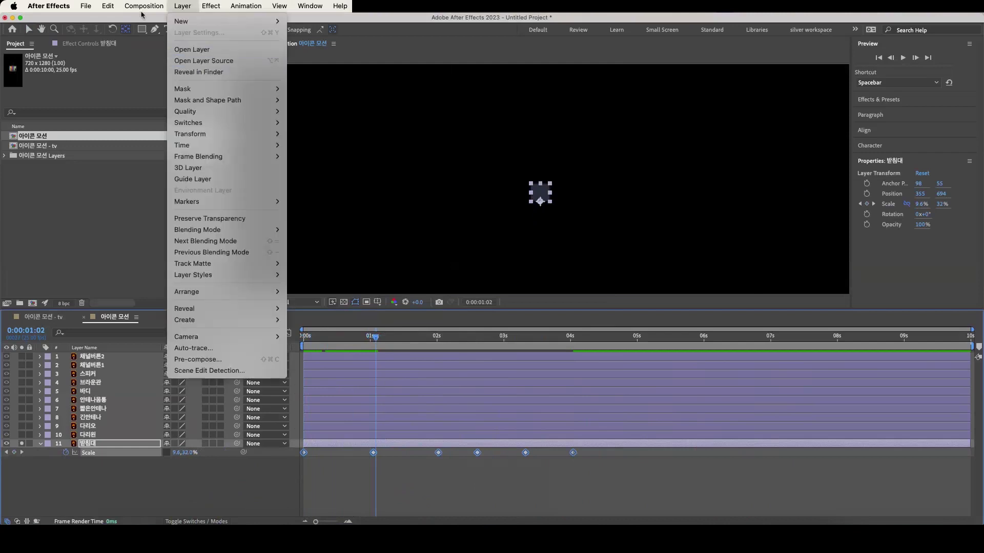
left_click(181, 486)
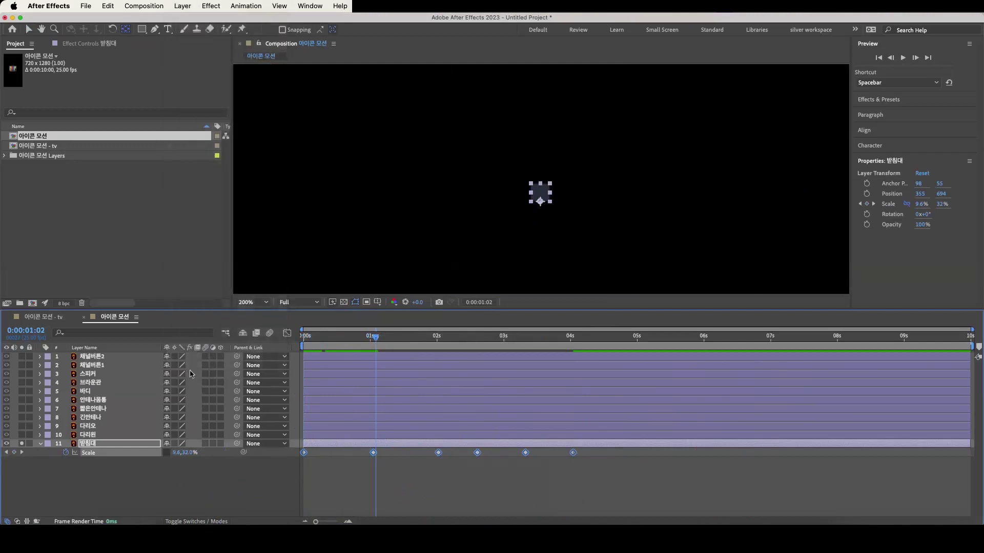
left_click(183, 6)
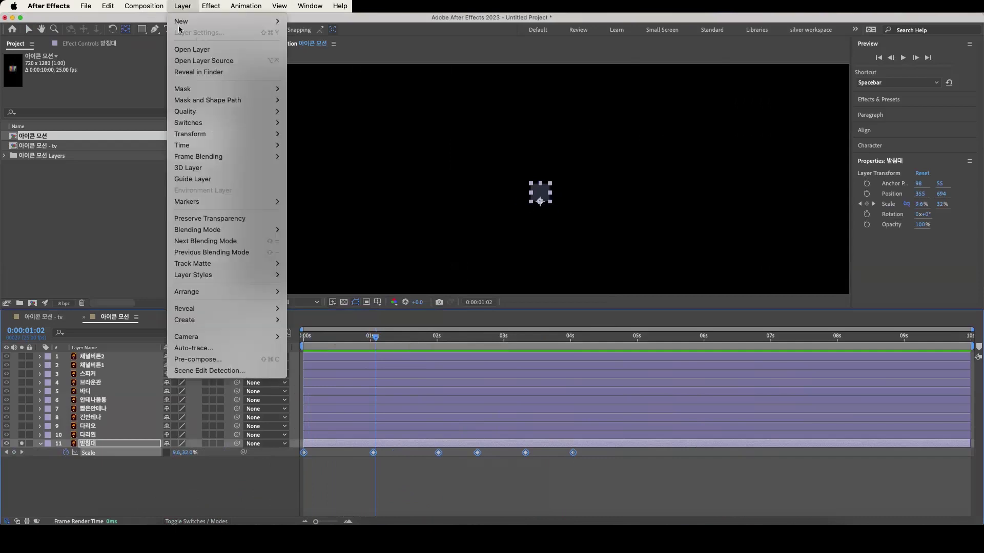
left_click(332, 233)
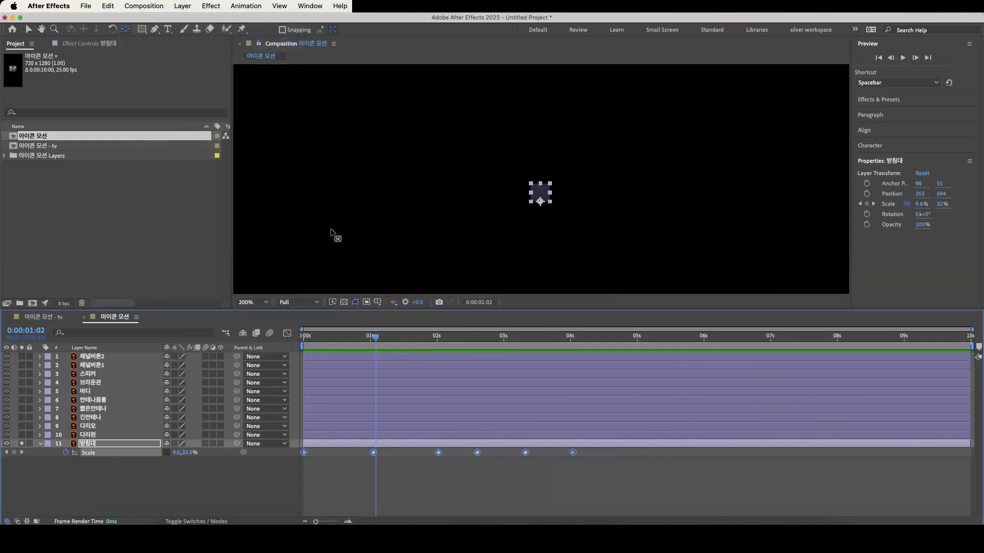
- Change the 아이콘 모션 composition's background colour from black to a bright yellow
key("super+k")
left_click(371, 278)
left_click(550, 289)
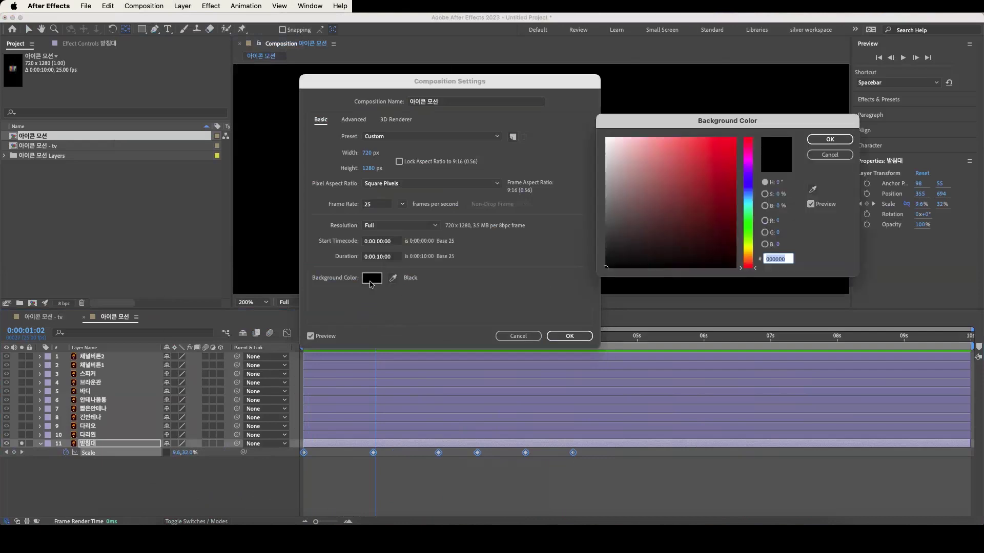
left_click_drag(621, 214, 589, 232)
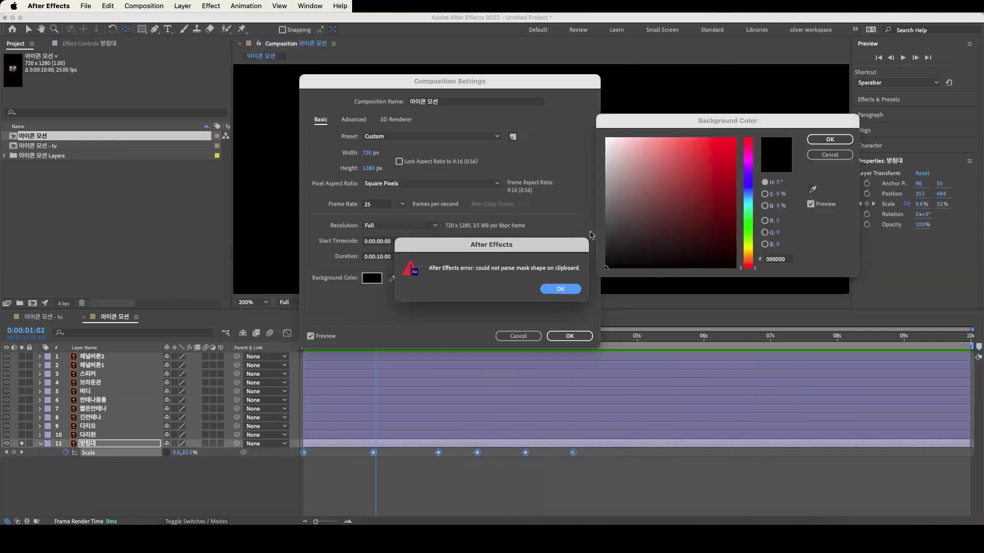
left_click(562, 288)
left_click_drag(649, 185, 591, 118)
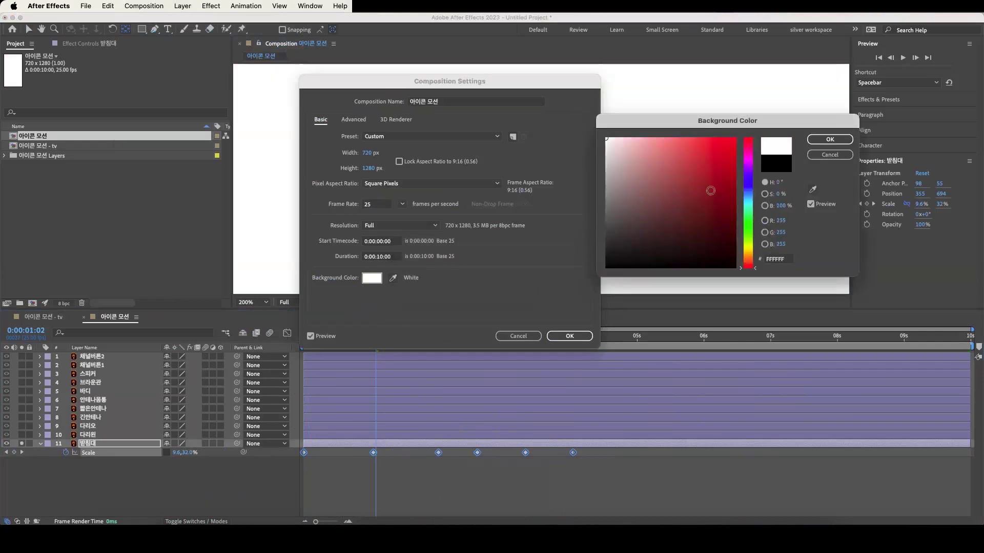
left_click_drag(748, 207, 750, 251)
left_click_drag(725, 174, 768, 106)
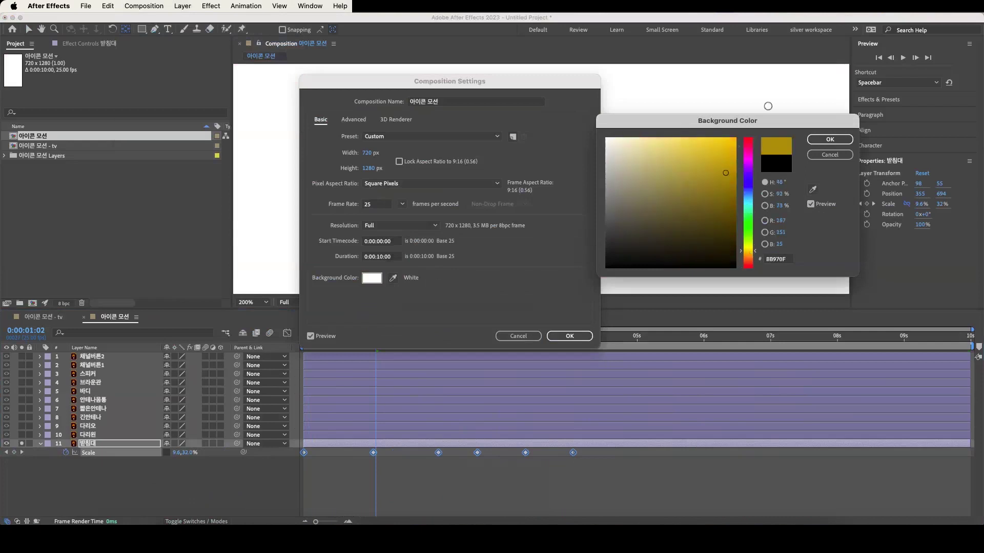
key("Return")
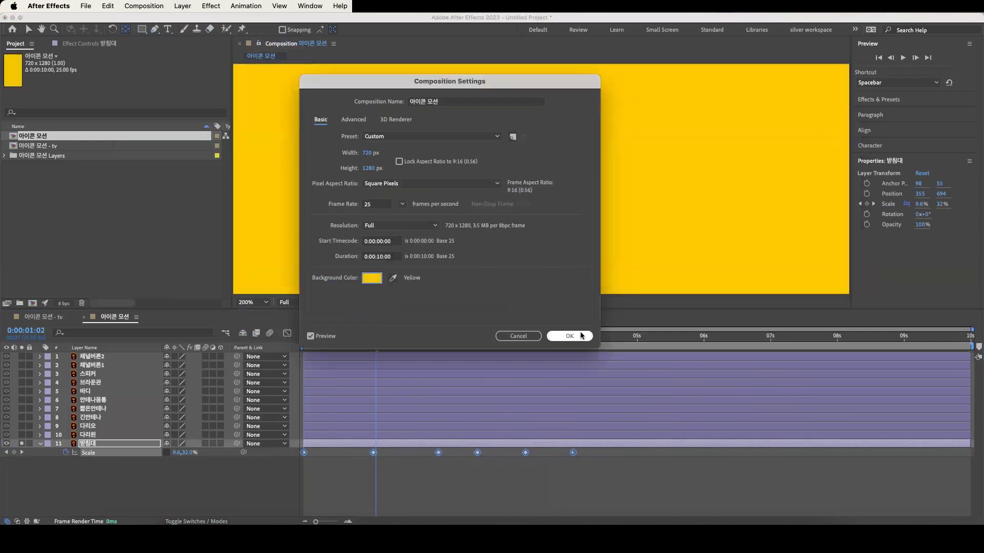
key("Return")
- Duplicate the 받침대 layer's first 0% Scale keyframe at 0:00:00:21 and play the animation from the start
left_click_drag(380, 343, 359, 403)
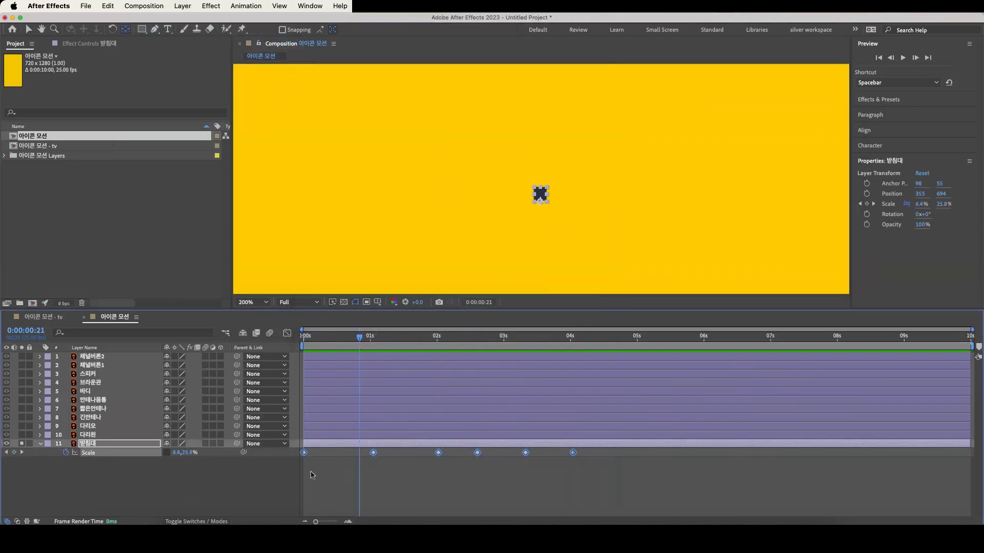
left_click(318, 484)
left_click(304, 453)
key("super+v")
left_click_drag(360, 338, 303, 338)
key("space")
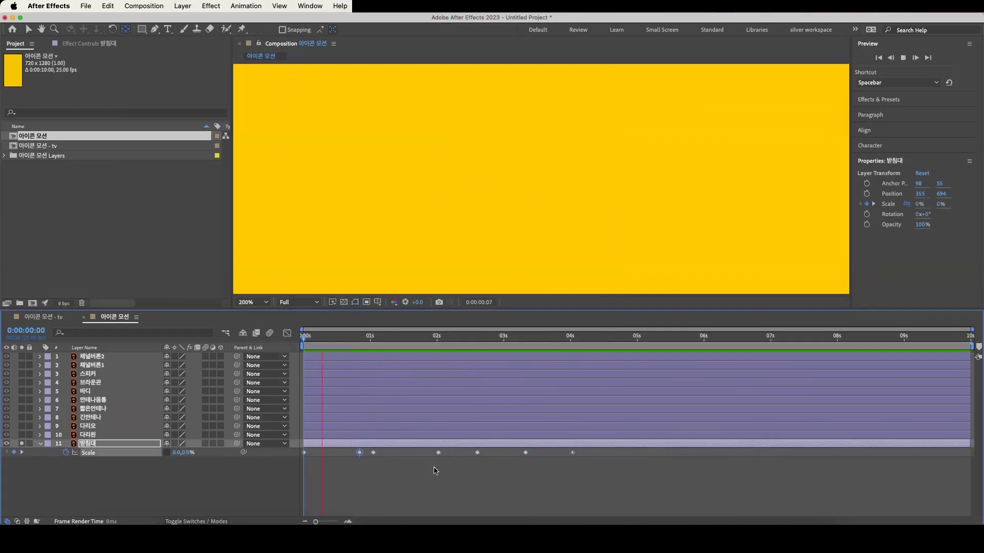
key("space")
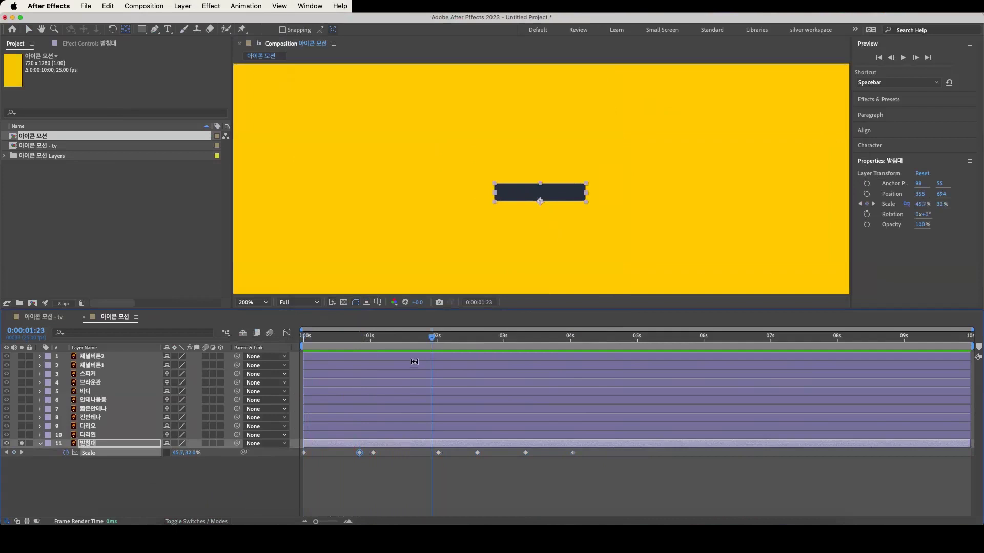
- Duplicate the 8%, 32% Scale keyframe at 0:00:01:21 and the 50%, 32% one at 0:00:02:12
left_click_drag(436, 336, 428, 339)
left_click(374, 453)
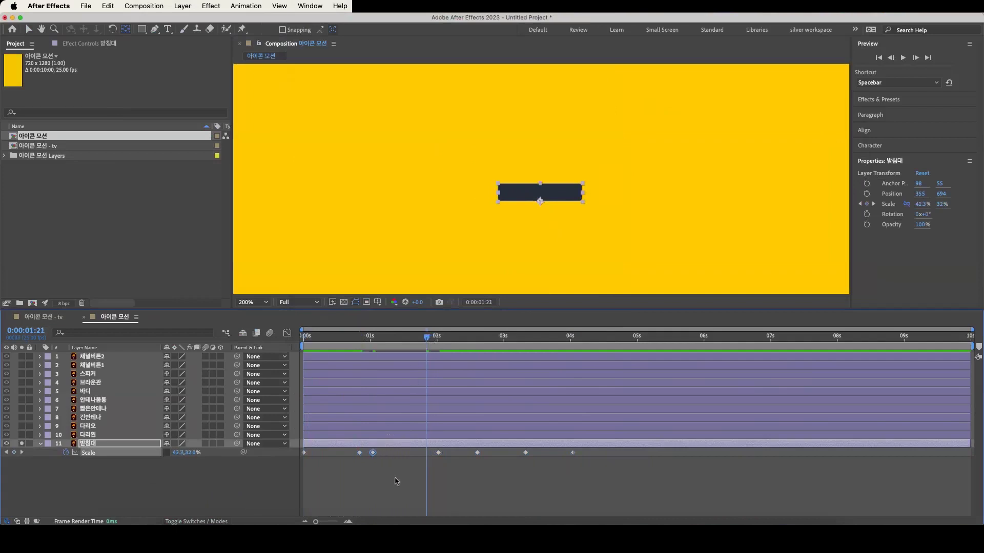
key("super+v")
left_click_drag(426, 337, 471, 373)
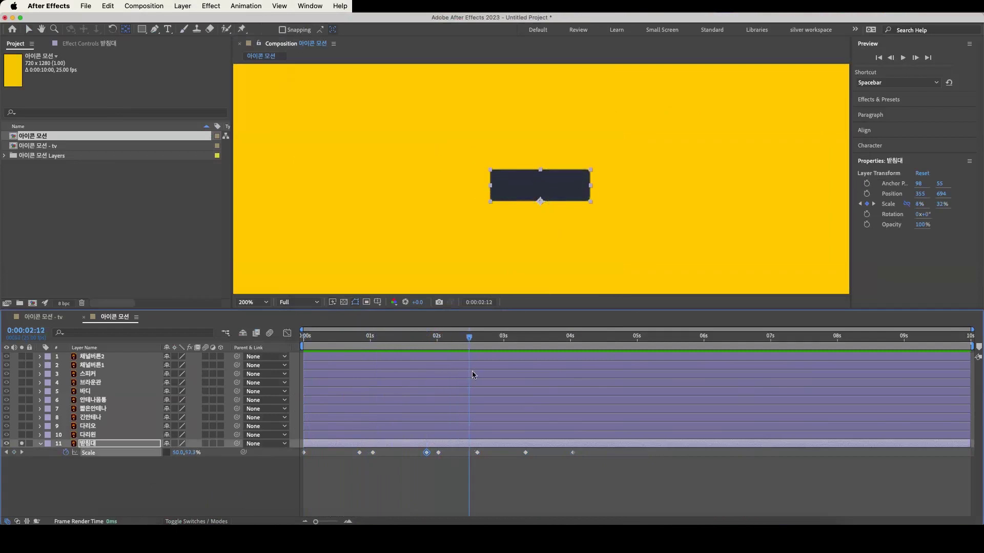
left_click(438, 453)
key("super+v")
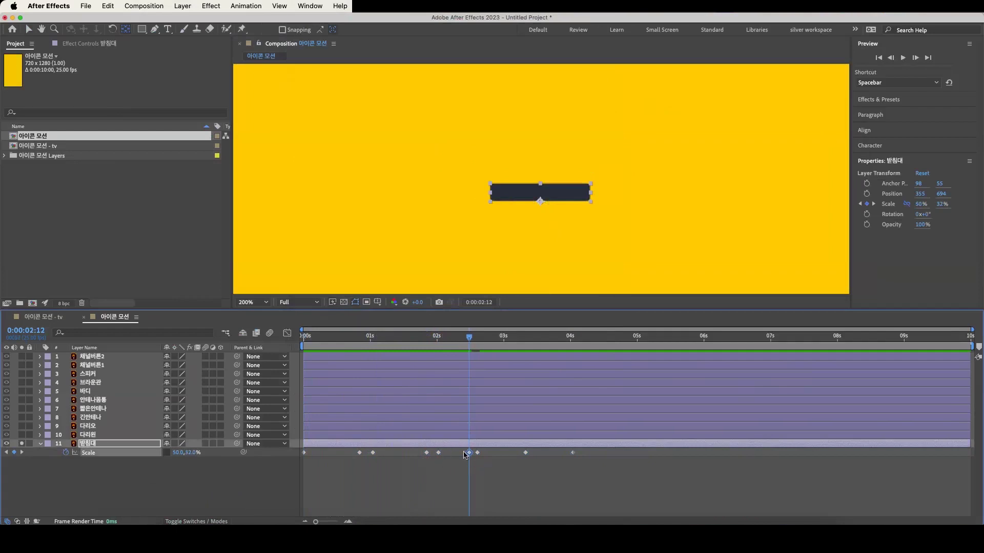
- Undo the three Scale keyframes pasted on the 받침대 layer
left_click_drag(395, 464, 352, 450)
key("super+z")
key("super+z")
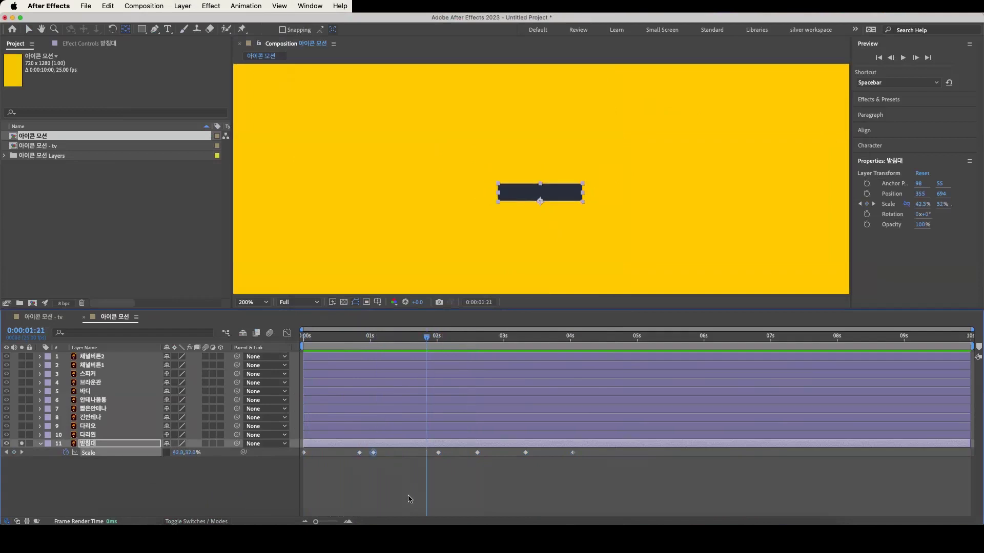
key("super+z")
- Try moving the 0% Scale keyframe to 0:00:00:23, preview the result, and return the keyframe to 0:00:00:00
left_click(405, 493)
left_click_drag(360, 339, 305, 338)
left_click_drag(328, 469, 268, 442)
left_click_drag(395, 472, 340, 425)
left_click_drag(307, 341, 370, 344)
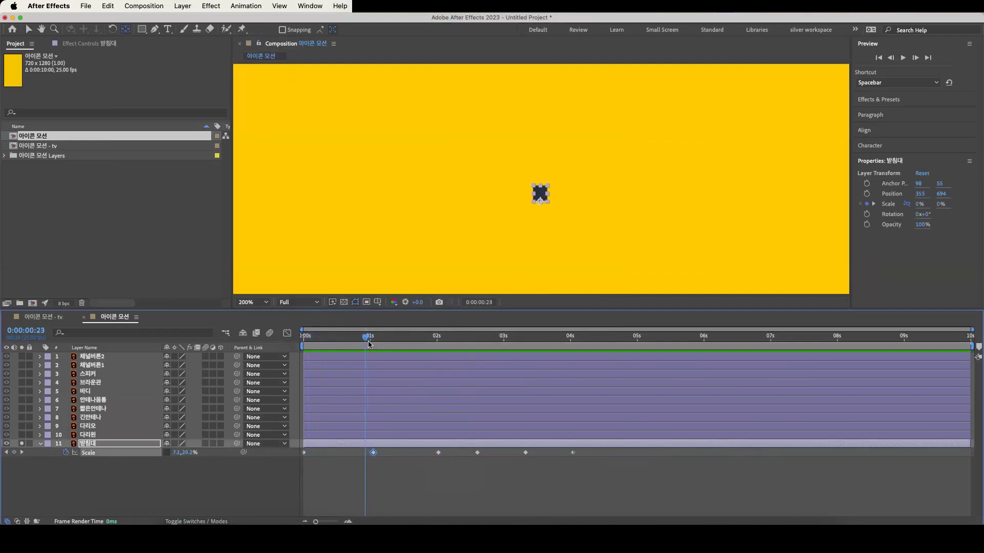
left_click_drag(304, 452, 366, 456)
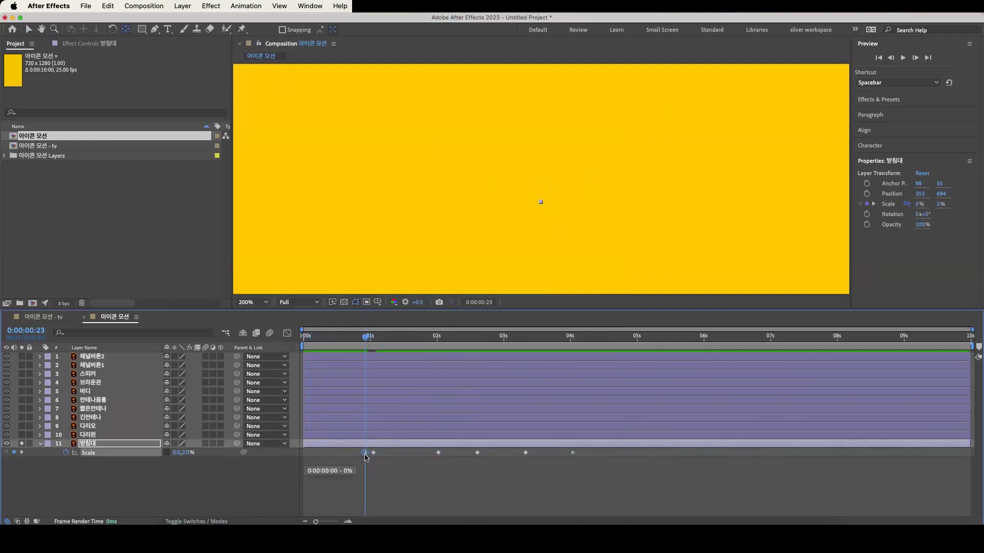
key("Home")
key("space")
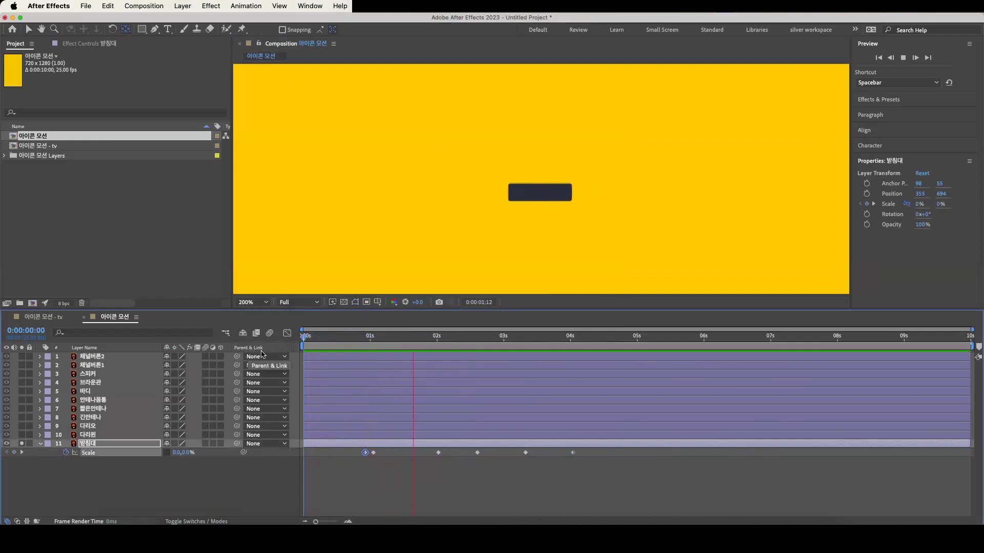
key("space")
left_click_drag(431, 362, 288, 398)
left_click_drag(365, 453, 304, 453)
- Duplicate the 받침대 layer's 0% Scale keyframe at 0:00:00:23 and its 8%, 32% keyframe at 0:00:01:23
left_click_drag(306, 341, 364, 339)
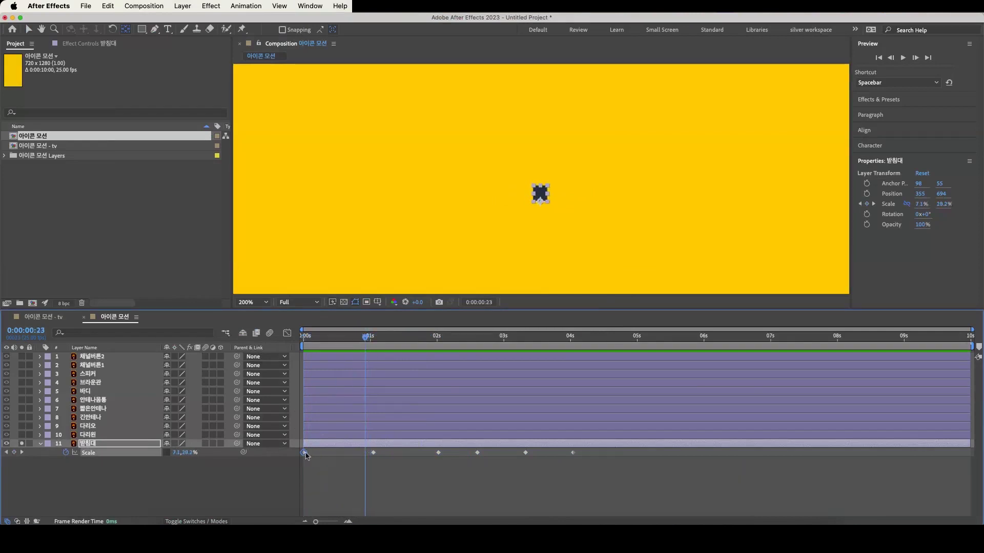
key("super+v")
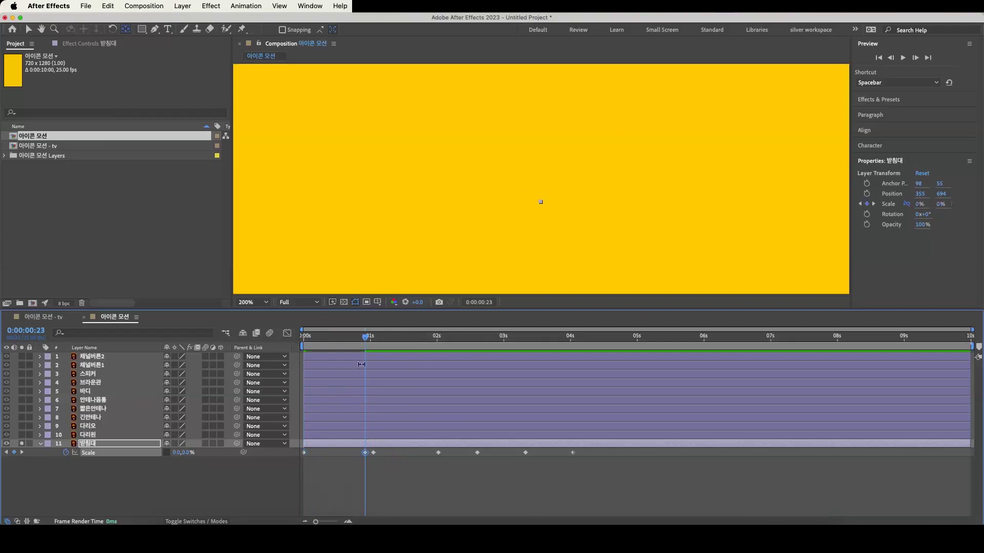
left_click_drag(368, 342, 432, 363)
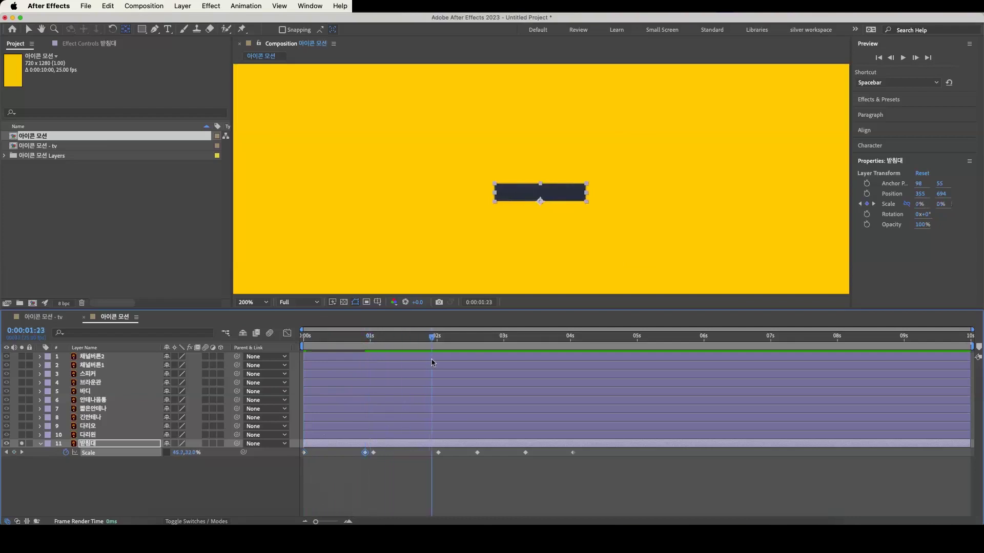
left_click(373, 452)
key("super+v")
- Duplicate the 50%, 32% Scale keyframe at 0:00:02:13 and the 50%, 64.2% keyframe at 0:00:03:05
left_click_drag(433, 337, 472, 351)
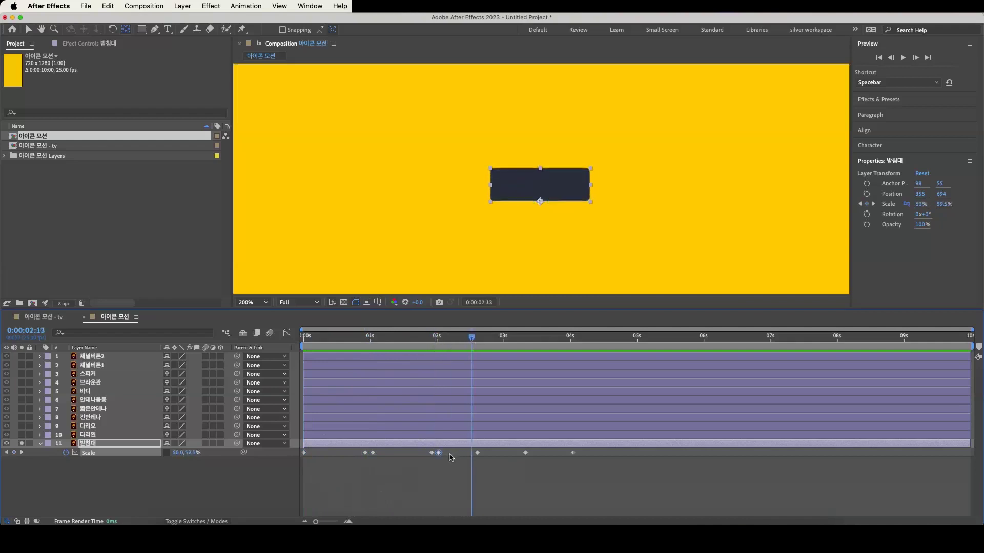
key("super+v")
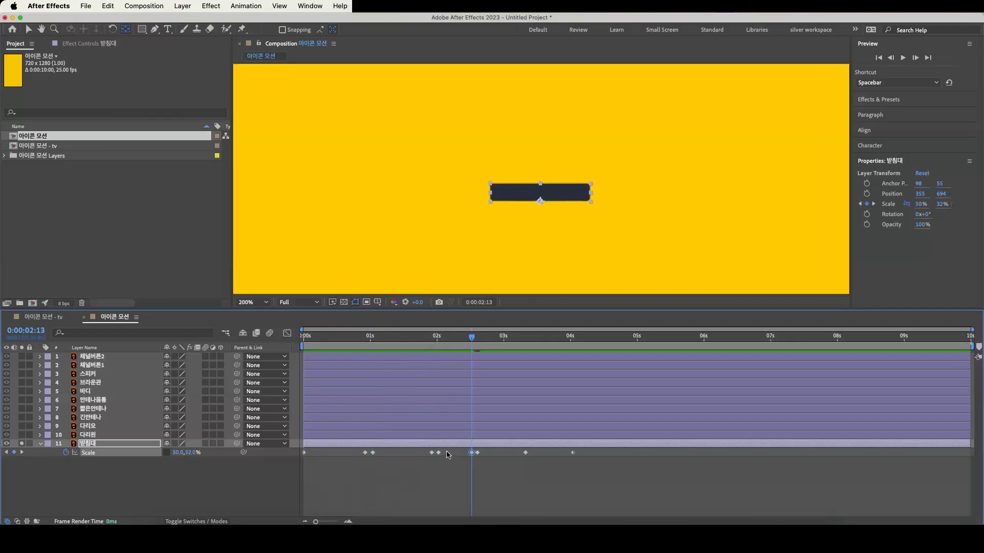
left_click(479, 454)
key("alt+Left")
left_click(477, 460)
left_click_drag(474, 337, 520, 356)
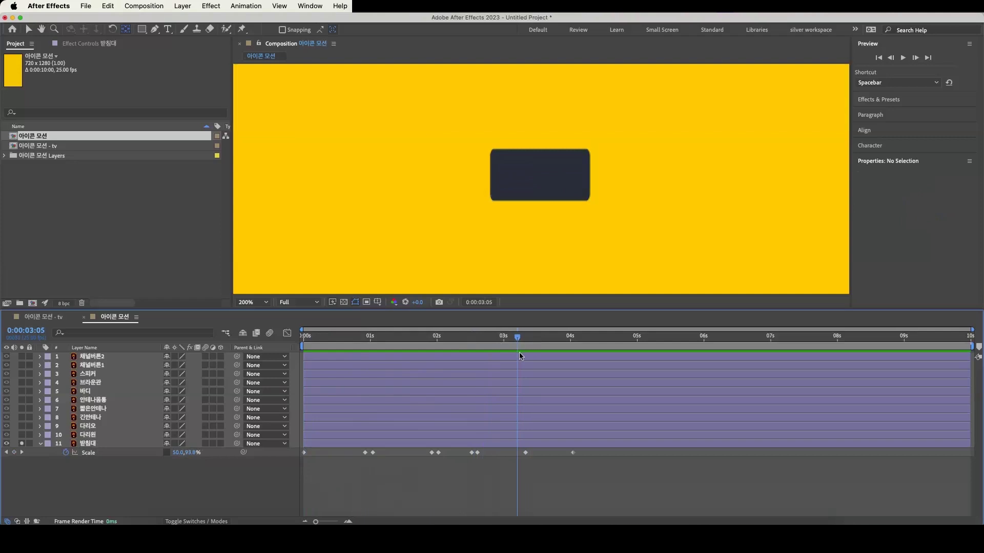
left_click(477, 454)
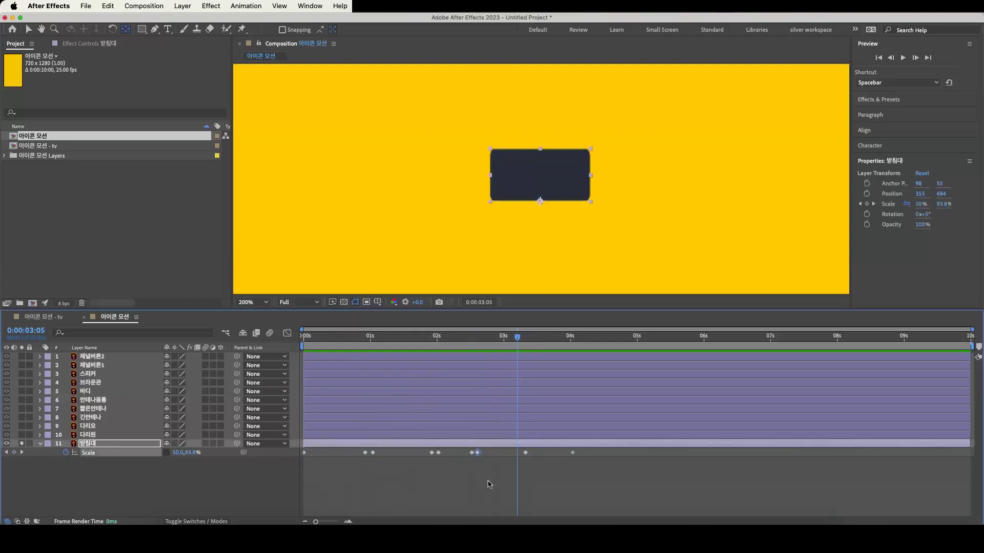
key("super+v")
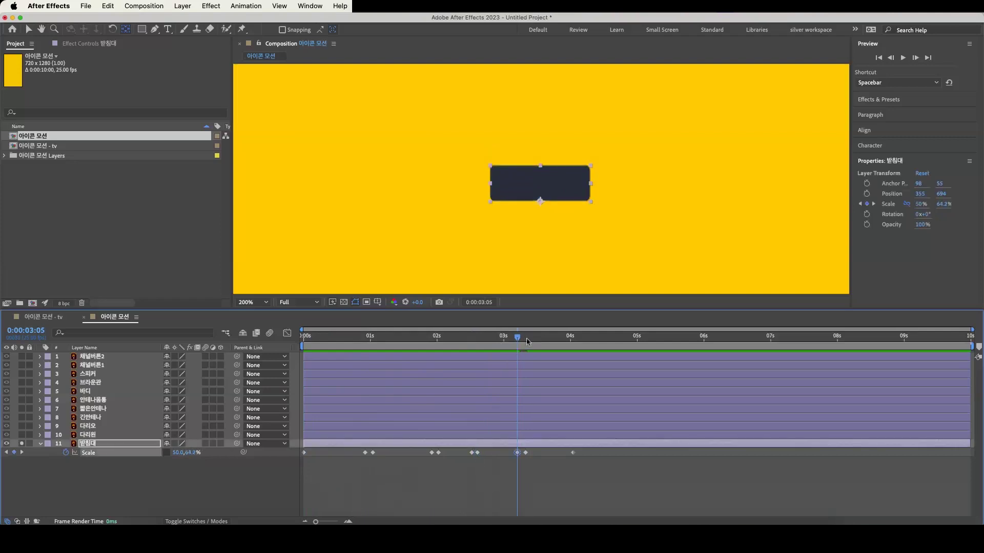
- Paste the 50%, 64.2% Scale keyframe at 0:00:03:23 and play the animation from the start
left_click_drag(519, 340, 566, 374)
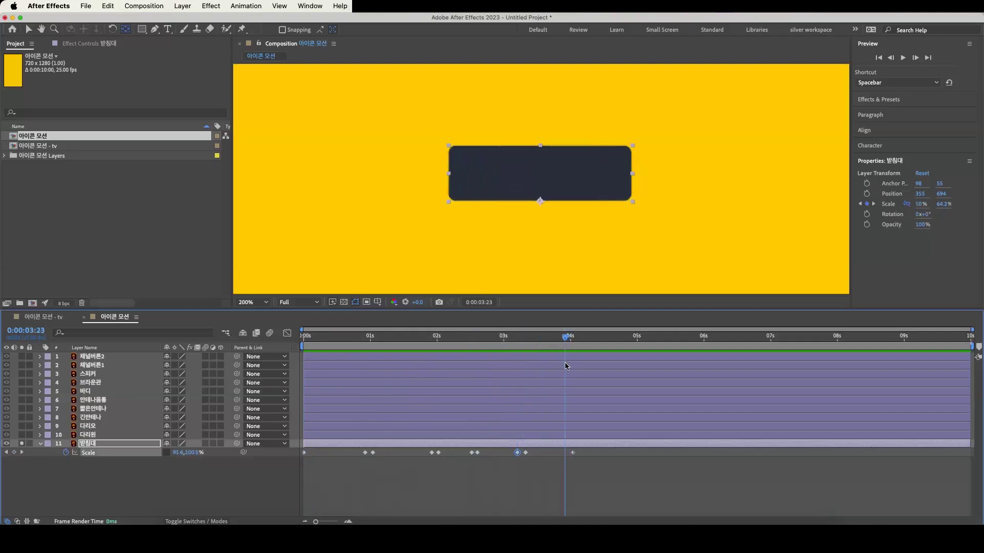
key("super+v")
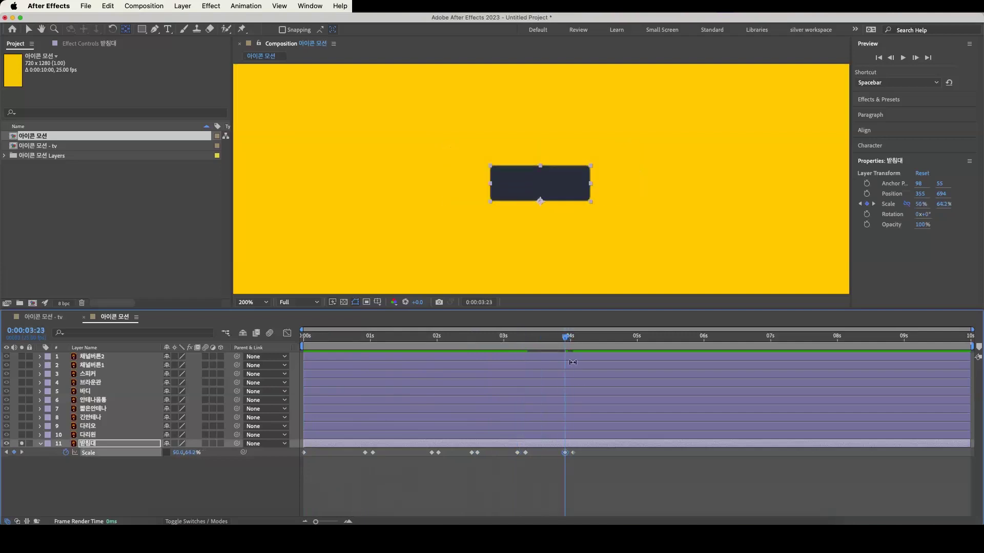
left_click_drag(565, 342, 304, 342)
key("space")
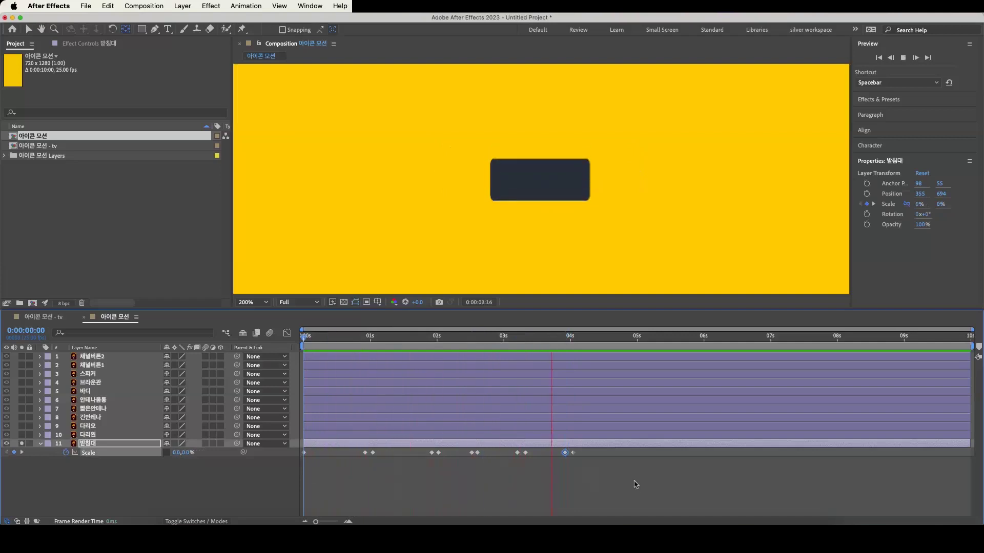
- Replace the Scale keyframe at 0:00:03:23 with a copy of the 50%, 100% keyframe and play from the start
left_click_drag(543, 341, 565, 350)
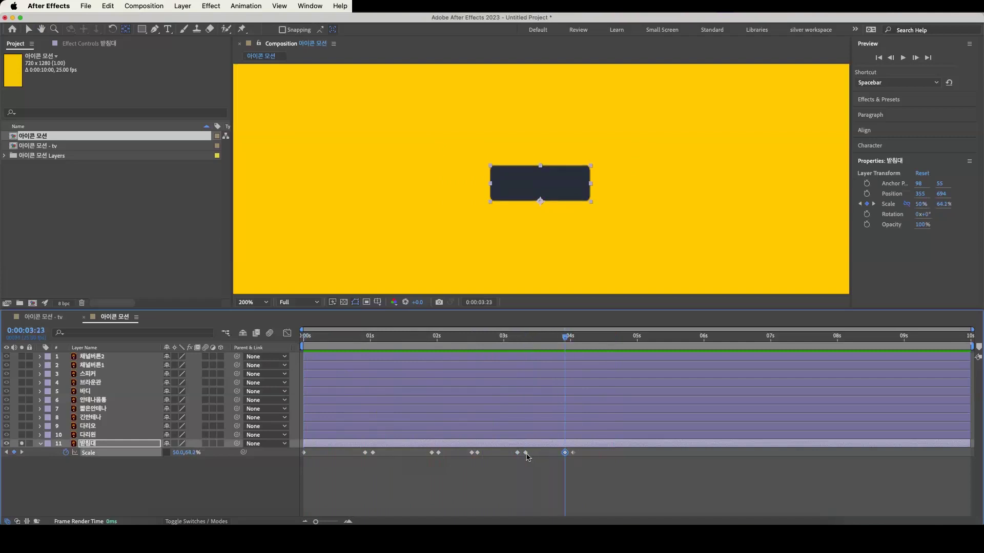
key("super+v")
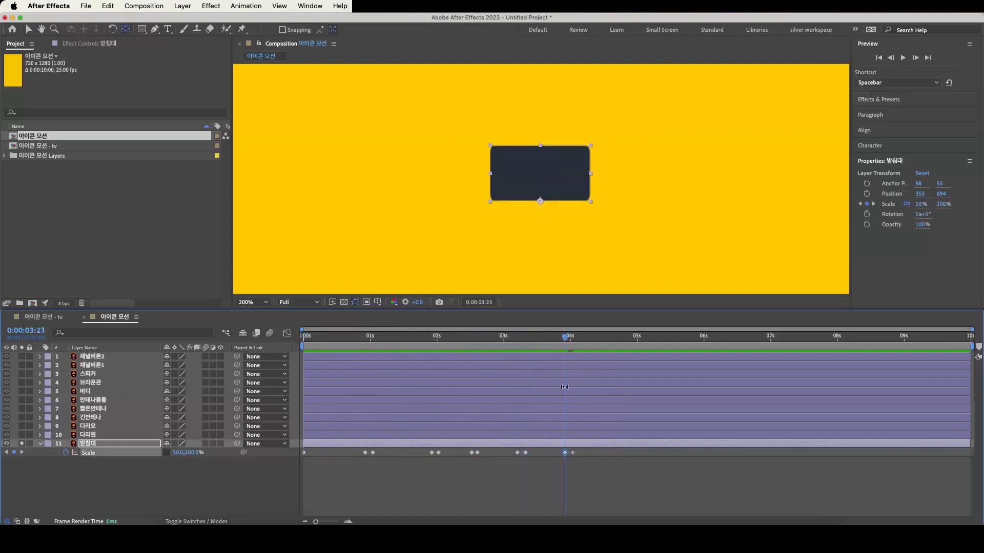
left_click_drag(565, 342, 229, 368)
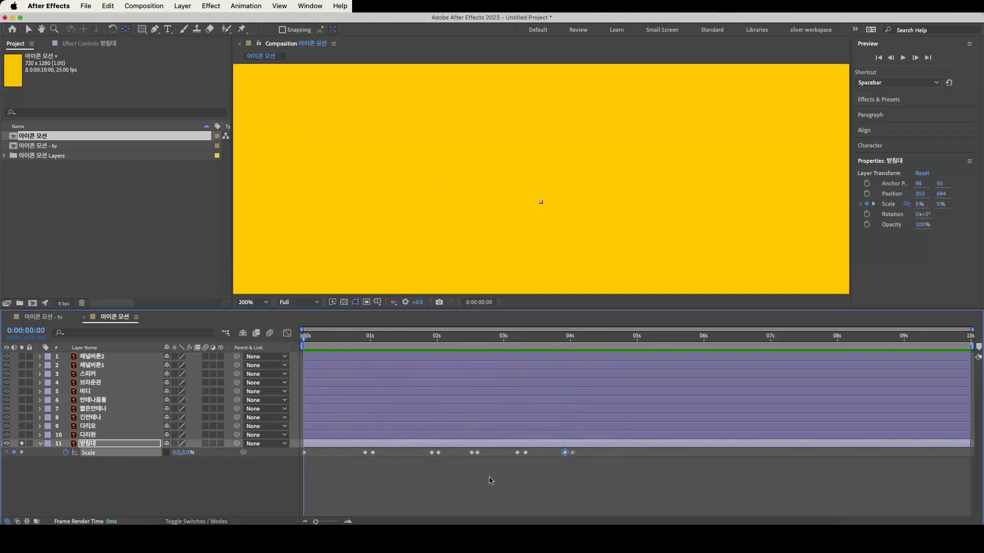
key("space")
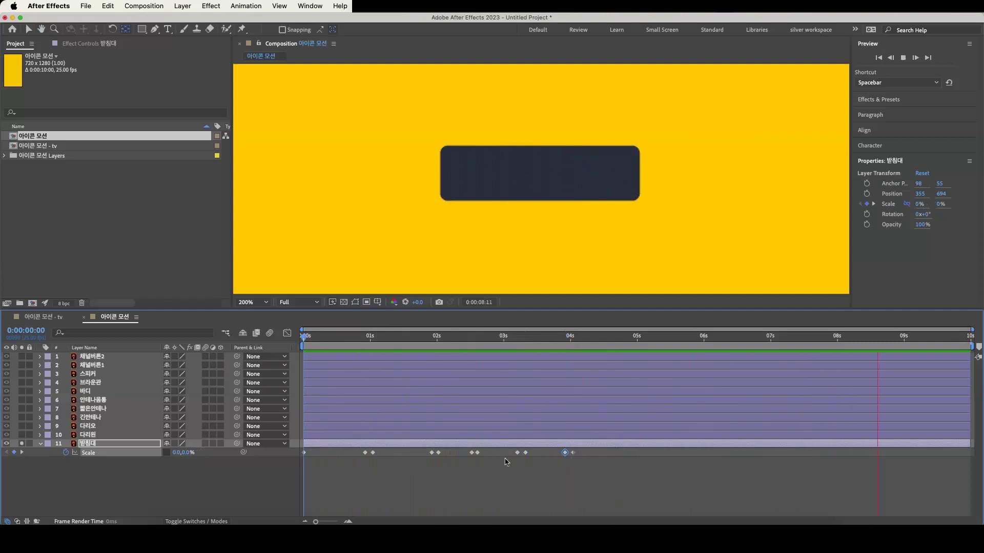
left_click(362, 481)
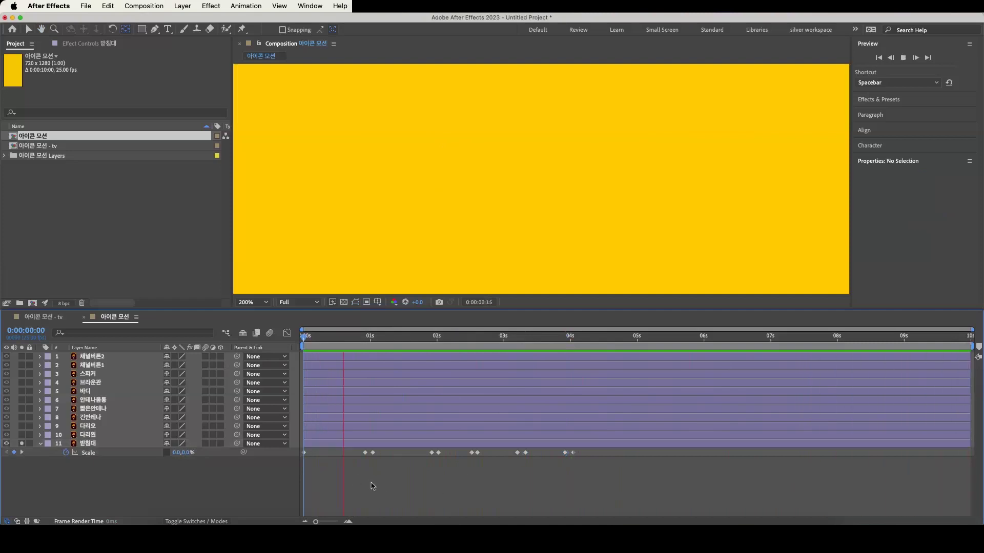
key("space")
- Shift the 받침대 layer's five Scale keyframe pairs earlier so they start at about 0.6, 1.4, 2.1, 2.9 and 3.5 seconds
left_click_drag(396, 481, 349, 457)
mouse_move(455, 474)
left_mouse_down()
mouse_move(414, 450)
mouse_move(396, 457)
left_mouse_up()
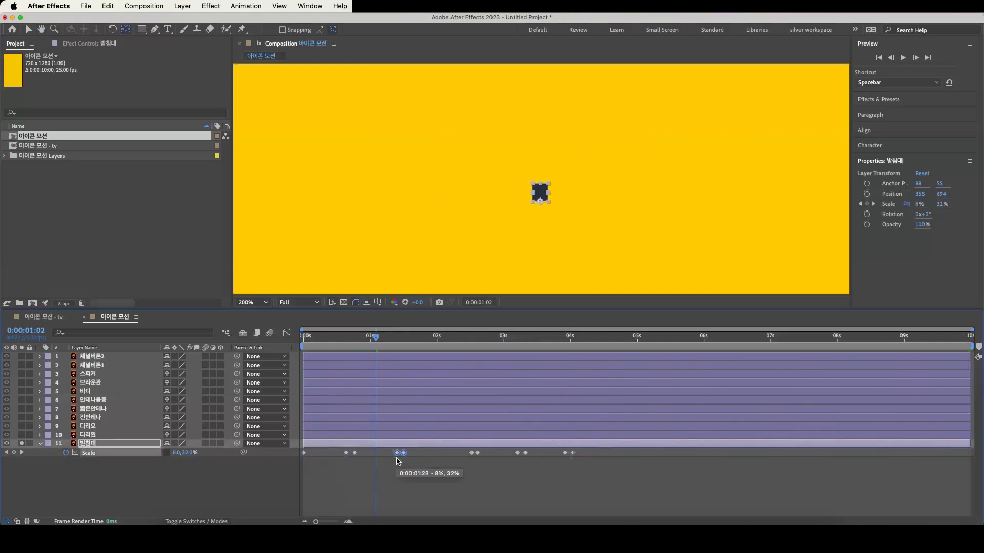
mouse_move(486, 465)
left_mouse_down()
mouse_move(453, 447)
mouse_move(463, 455)
mouse_move(446, 465)
left_mouse_up()
left_click_drag(543, 472, 501, 457)
left_click(476, 489)
left_click(516, 475)
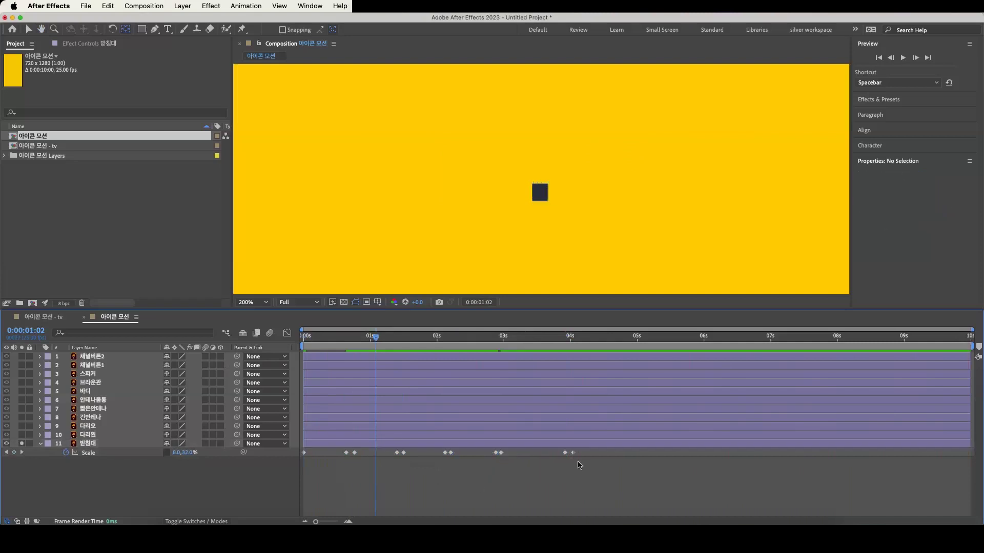
left_click_drag(573, 454, 539, 463)
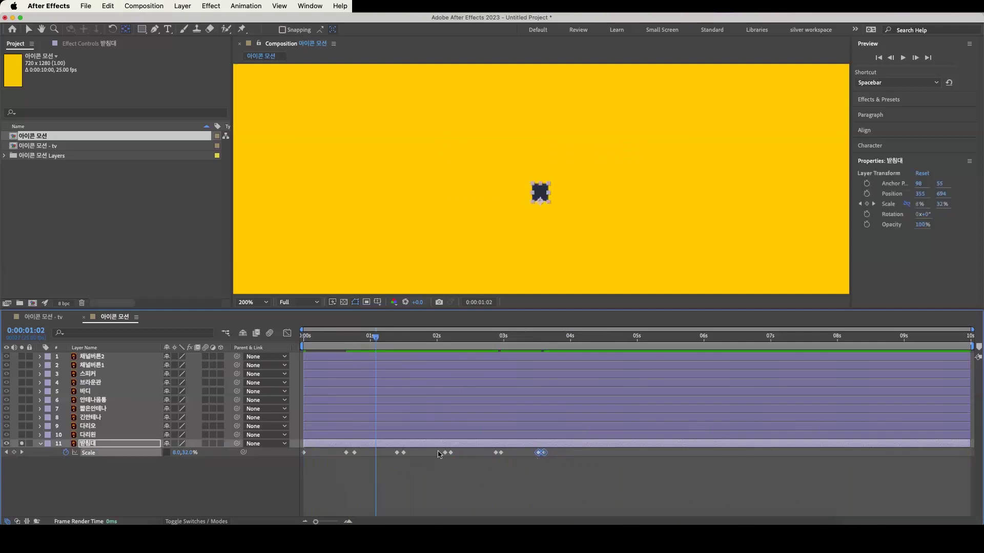
left_click(574, 339)
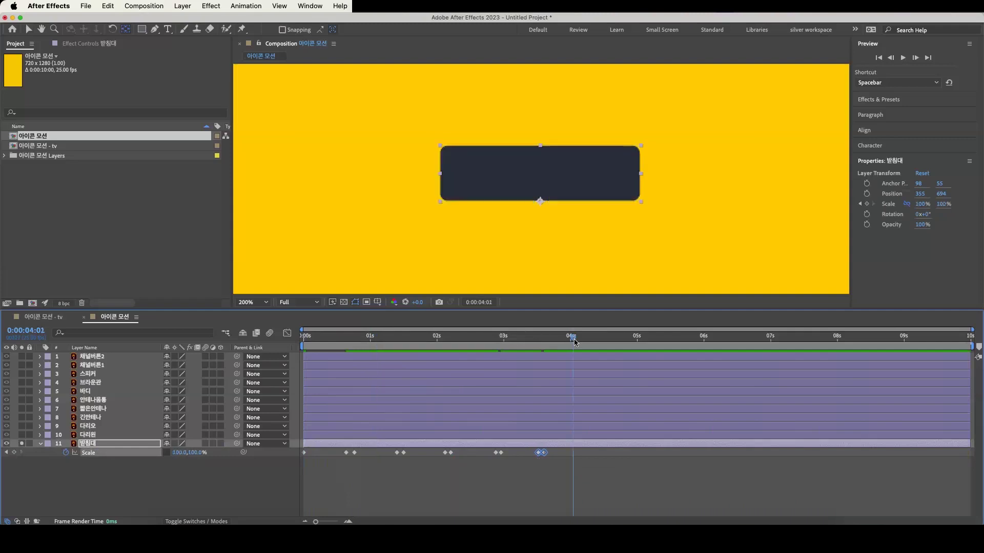
- End the work area at 0:00:04:01 and preview the 받침대 base's scale animation
key("n")
key("space")
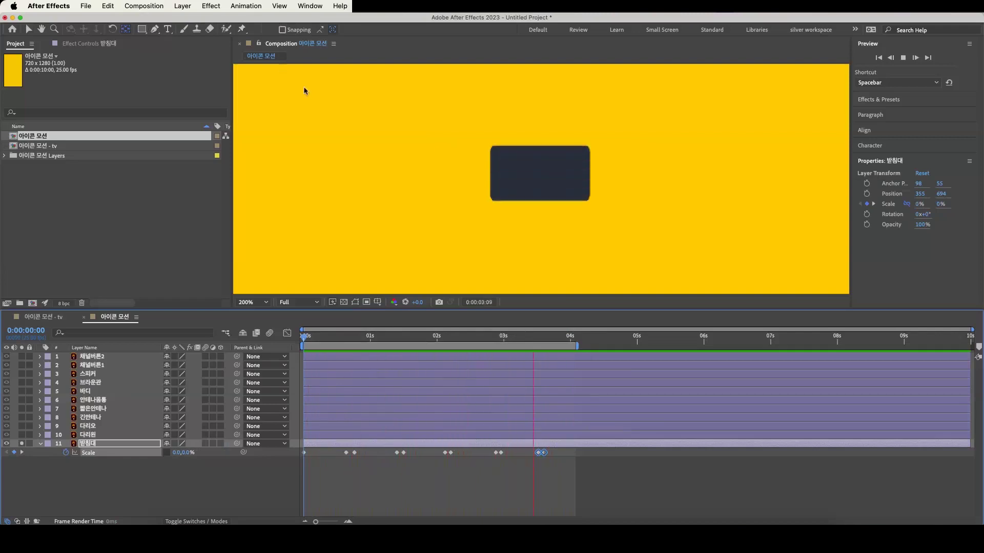
key("space")
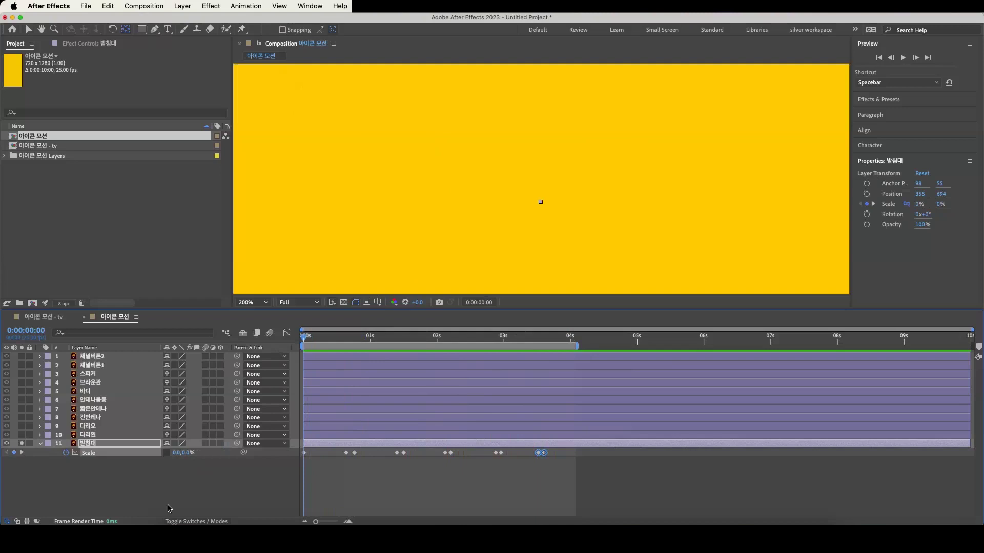
- Add a Position keyframe to the 받침대 layer and move it to 0:00:03:15, in line with the last Scale keyframe
left_click(88, 445)
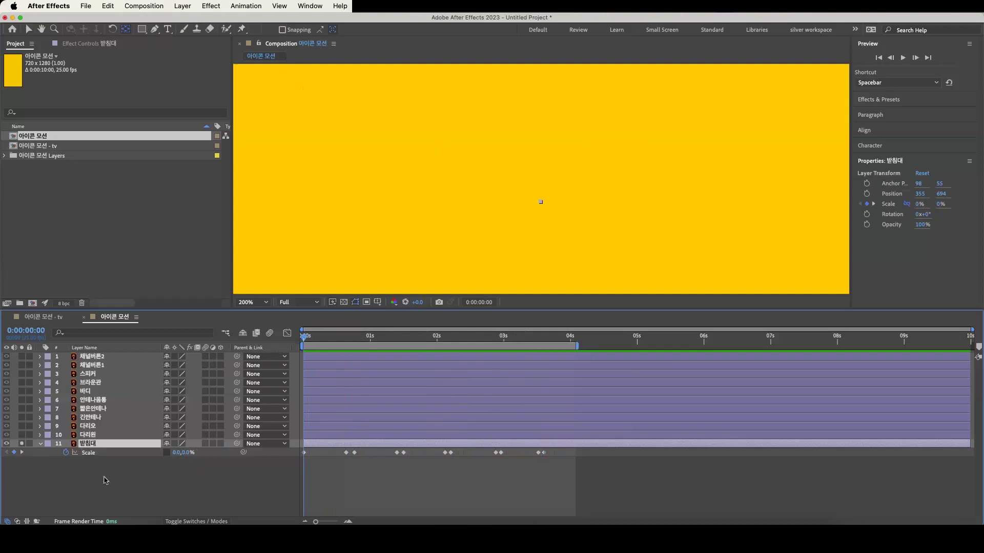
key("p")
left_click(66, 453)
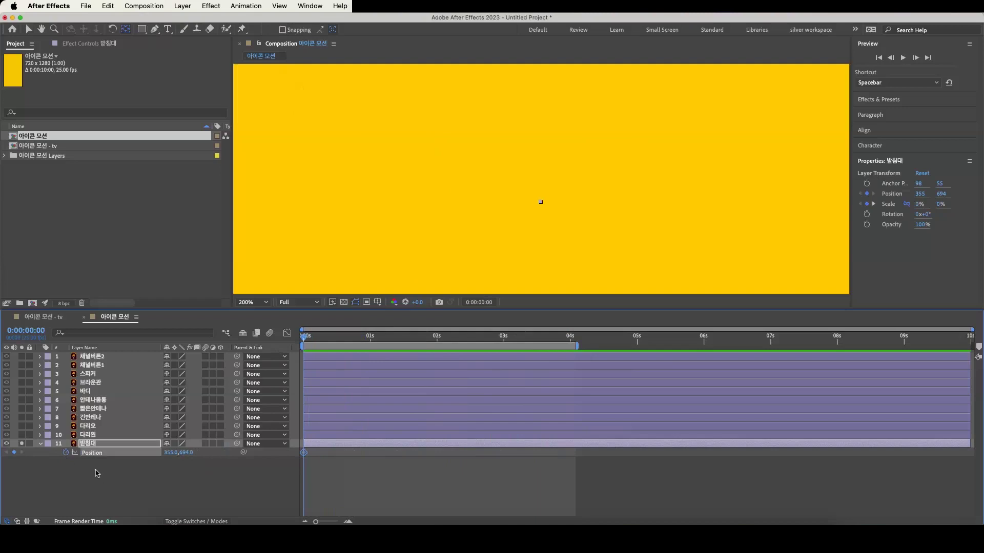
key("u")
key("u")
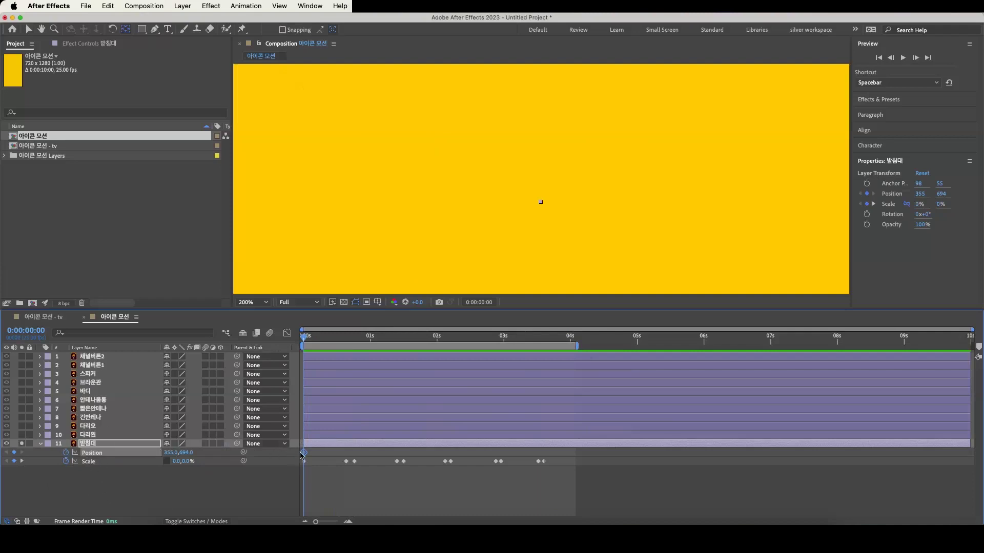
left_click_drag(304, 453, 545, 455)
left_click_drag(510, 340, 543, 351)
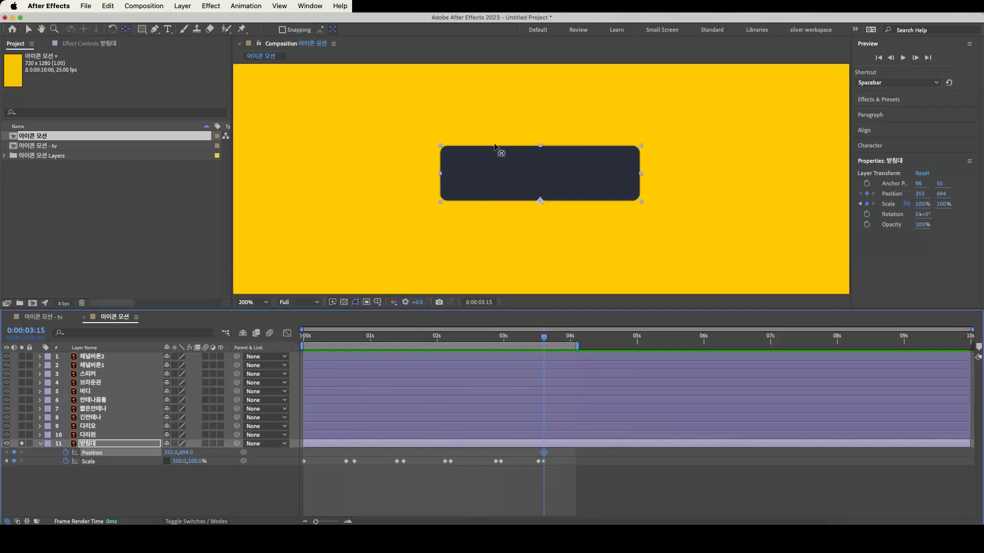
- Set the current time to 0:00:00:16, at the 받침대 layer's second Scale keyframe, with the composition shown at 100%
scroll(573, 243, "up", 2)
scroll(573, 242, "down", 1)
scroll(573, 243, "down", 2)
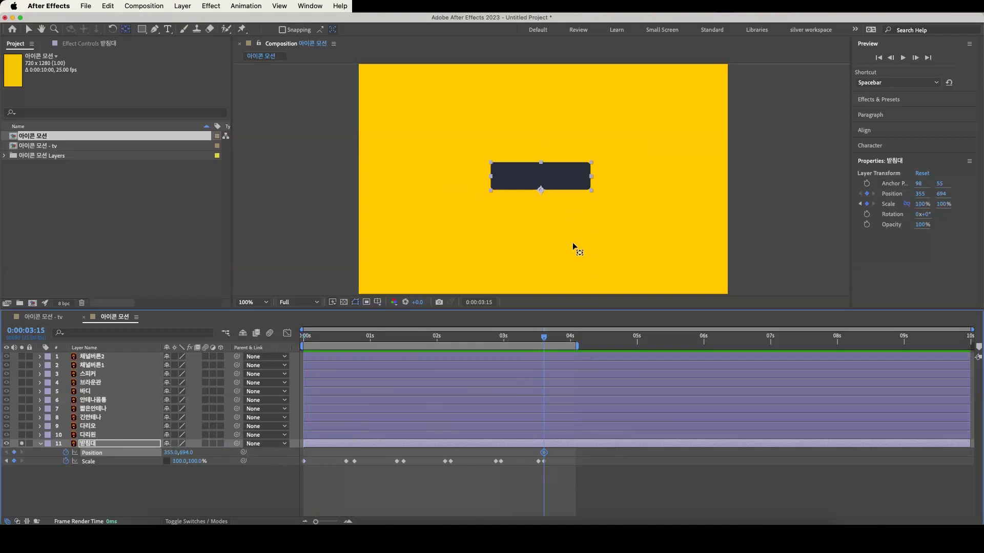
left_click_drag(546, 341, 347, 391)
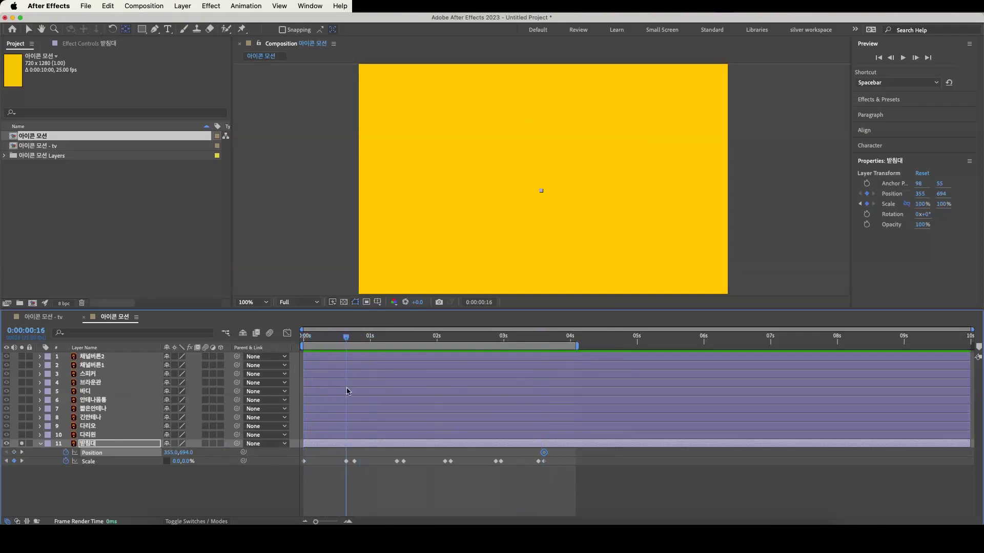